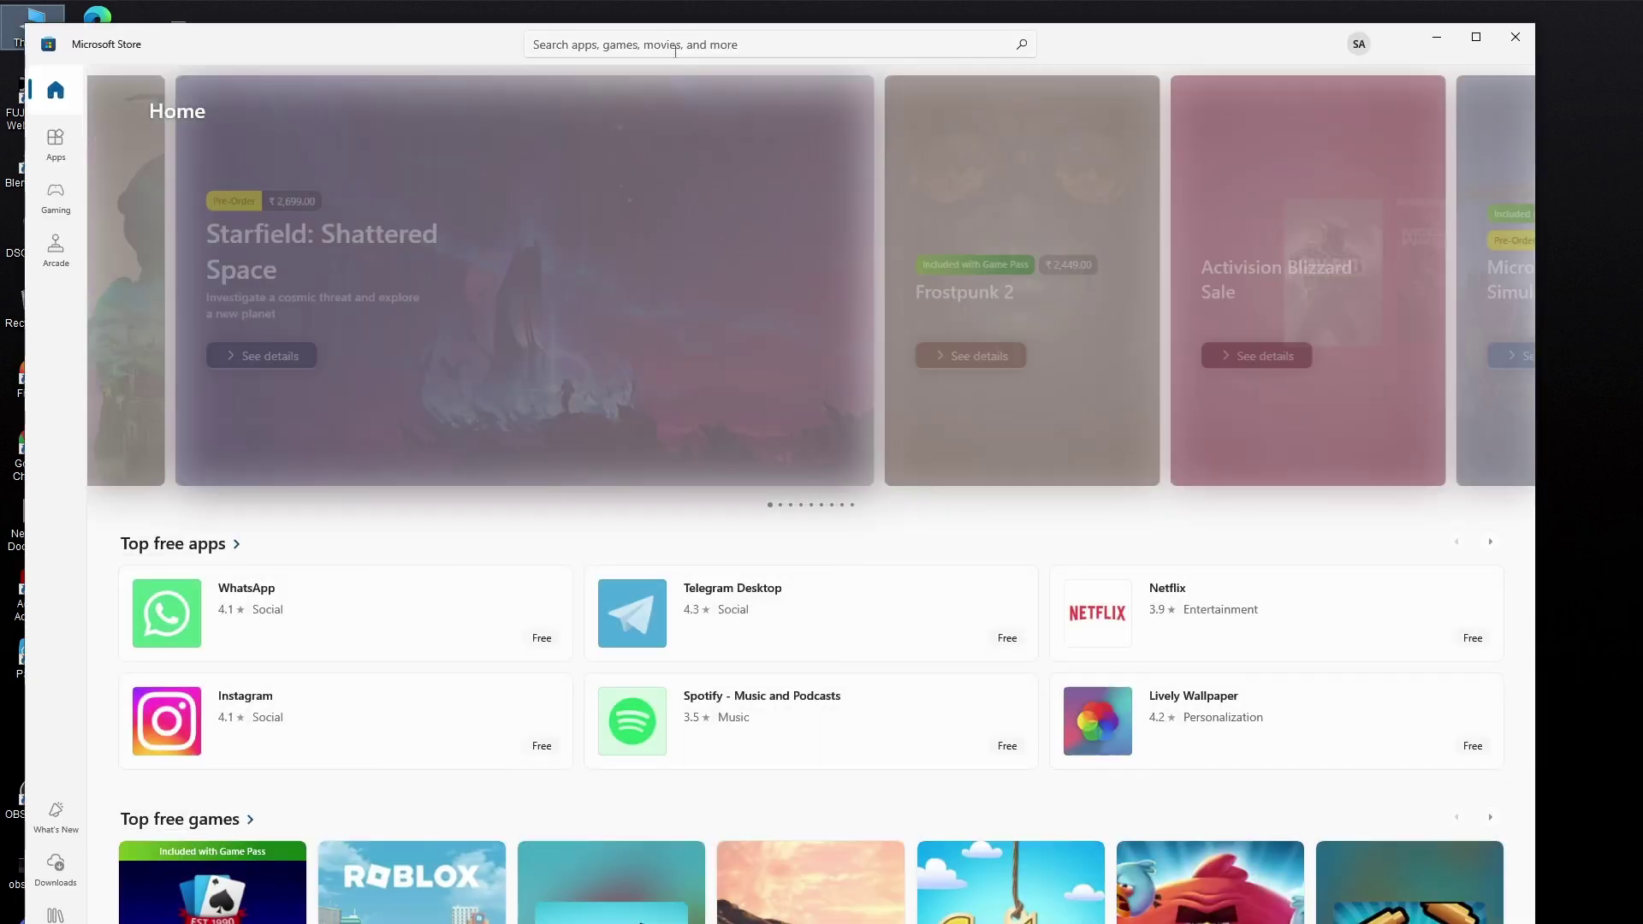
Find Microsoft Clipchamp in the Microsoft Store via 'clip champ' and launch the installed app
left_click(676, 50)
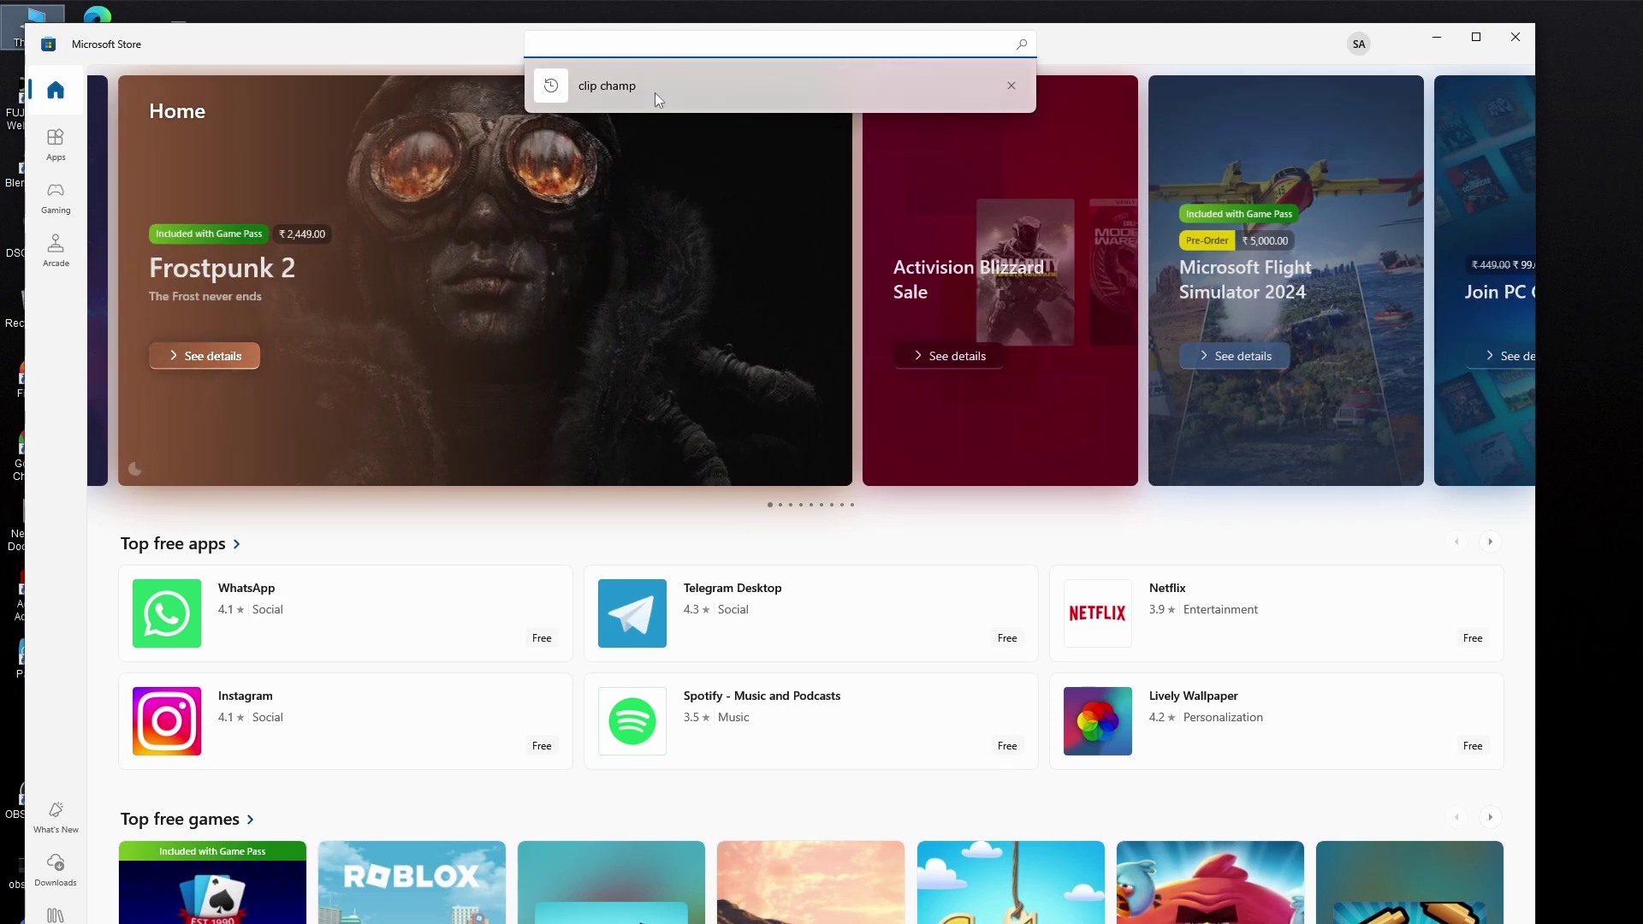
left_click(655, 92)
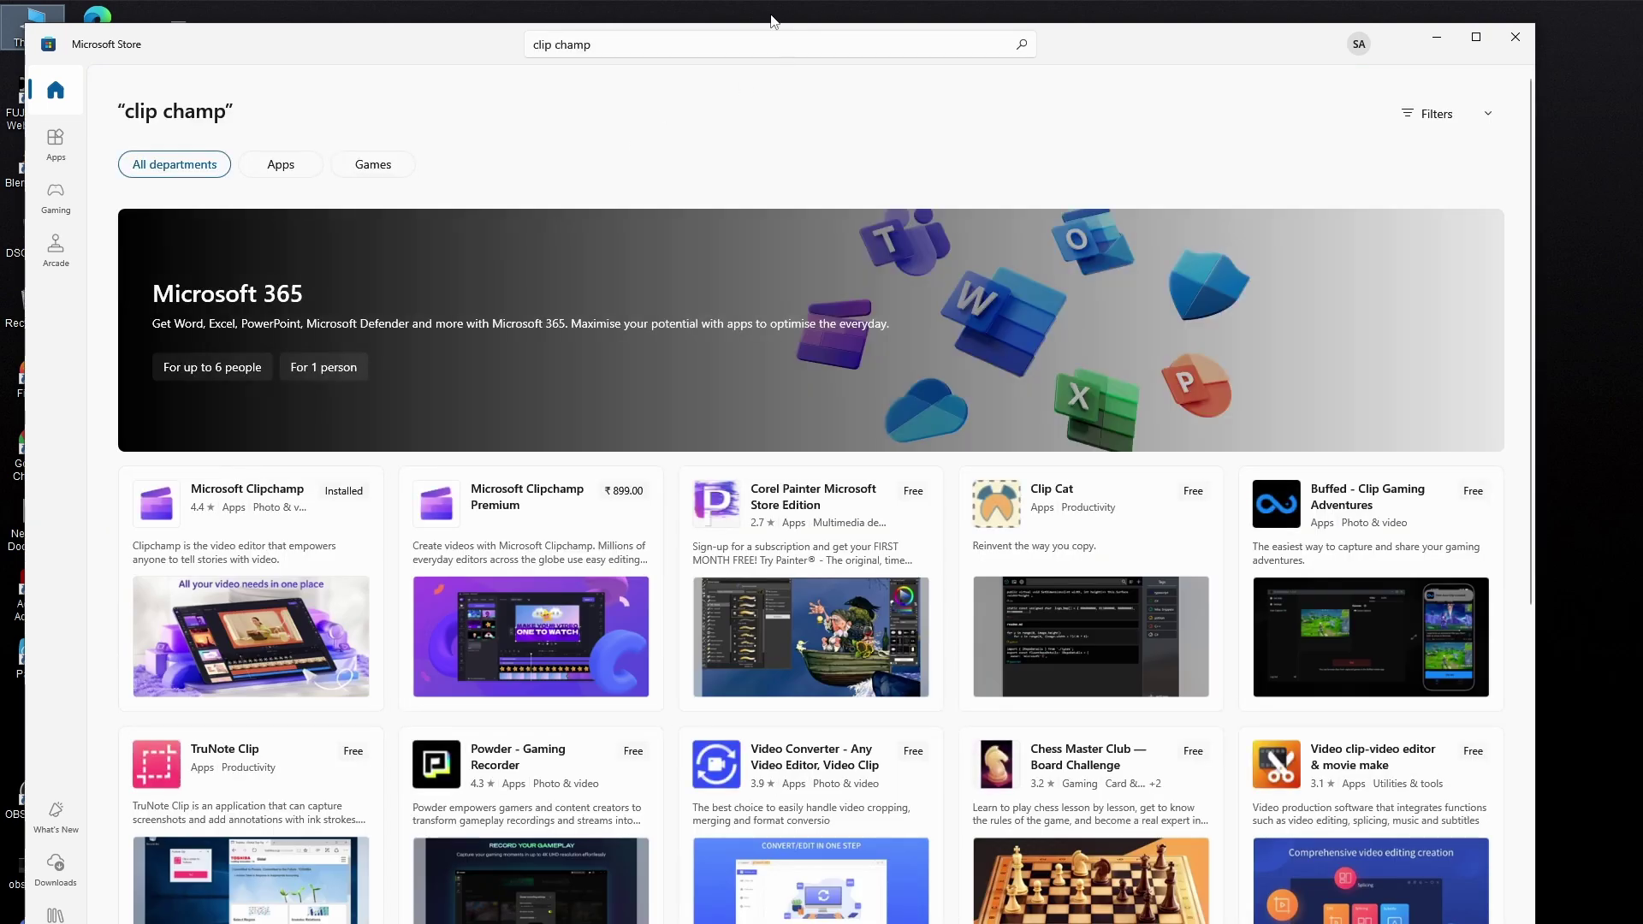
mouse_move(234, 551)
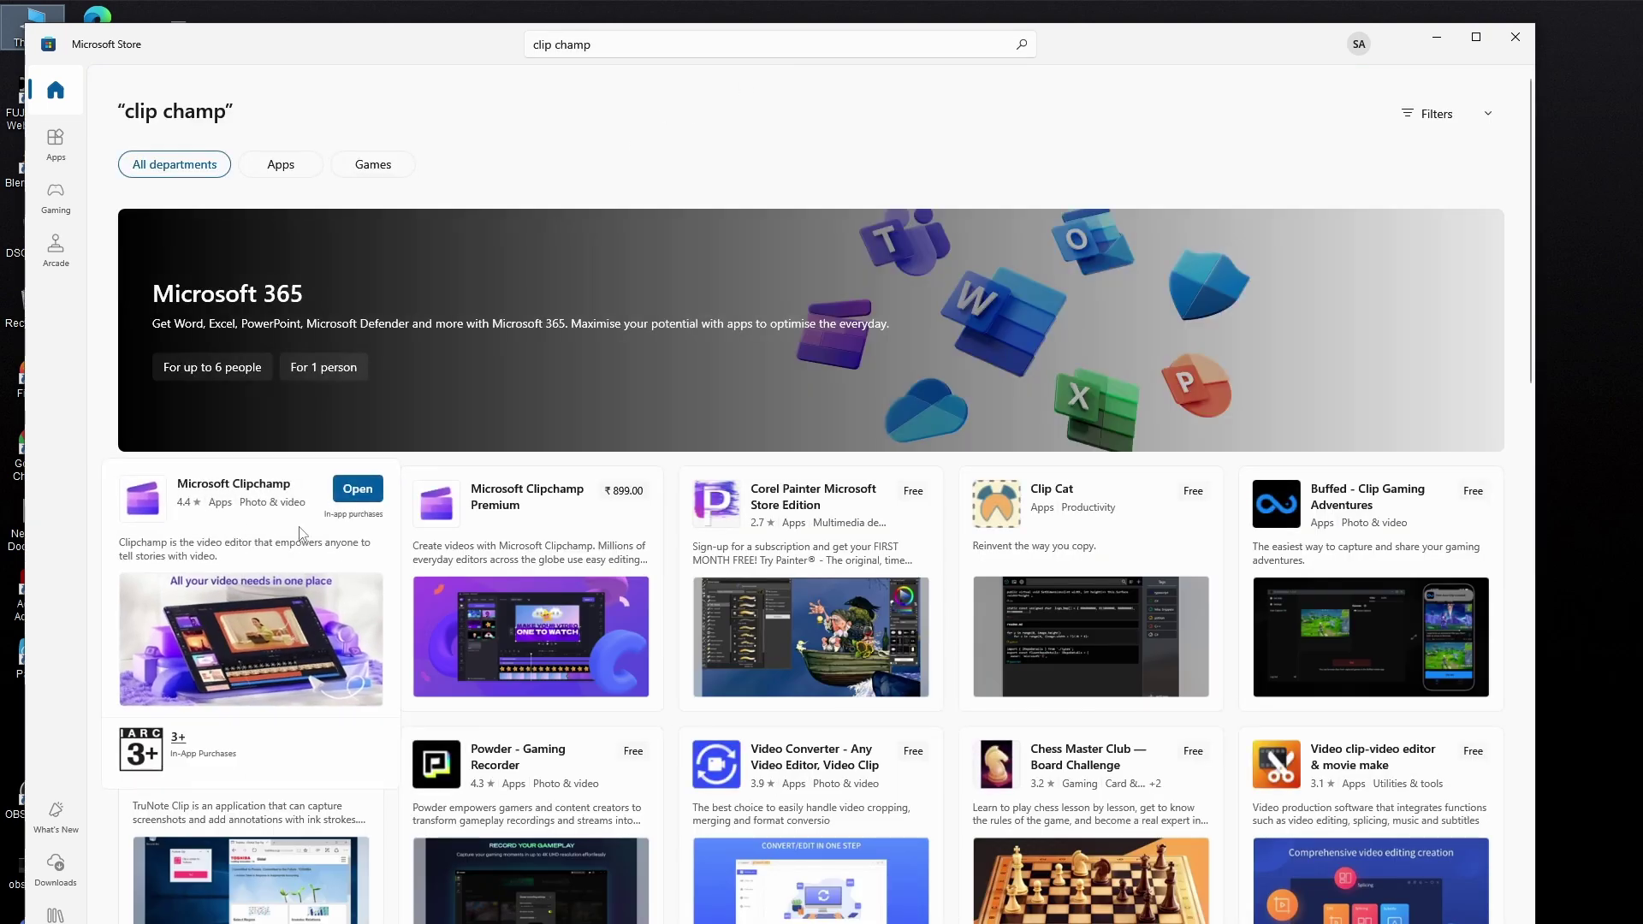
mouse_move(533, 508)
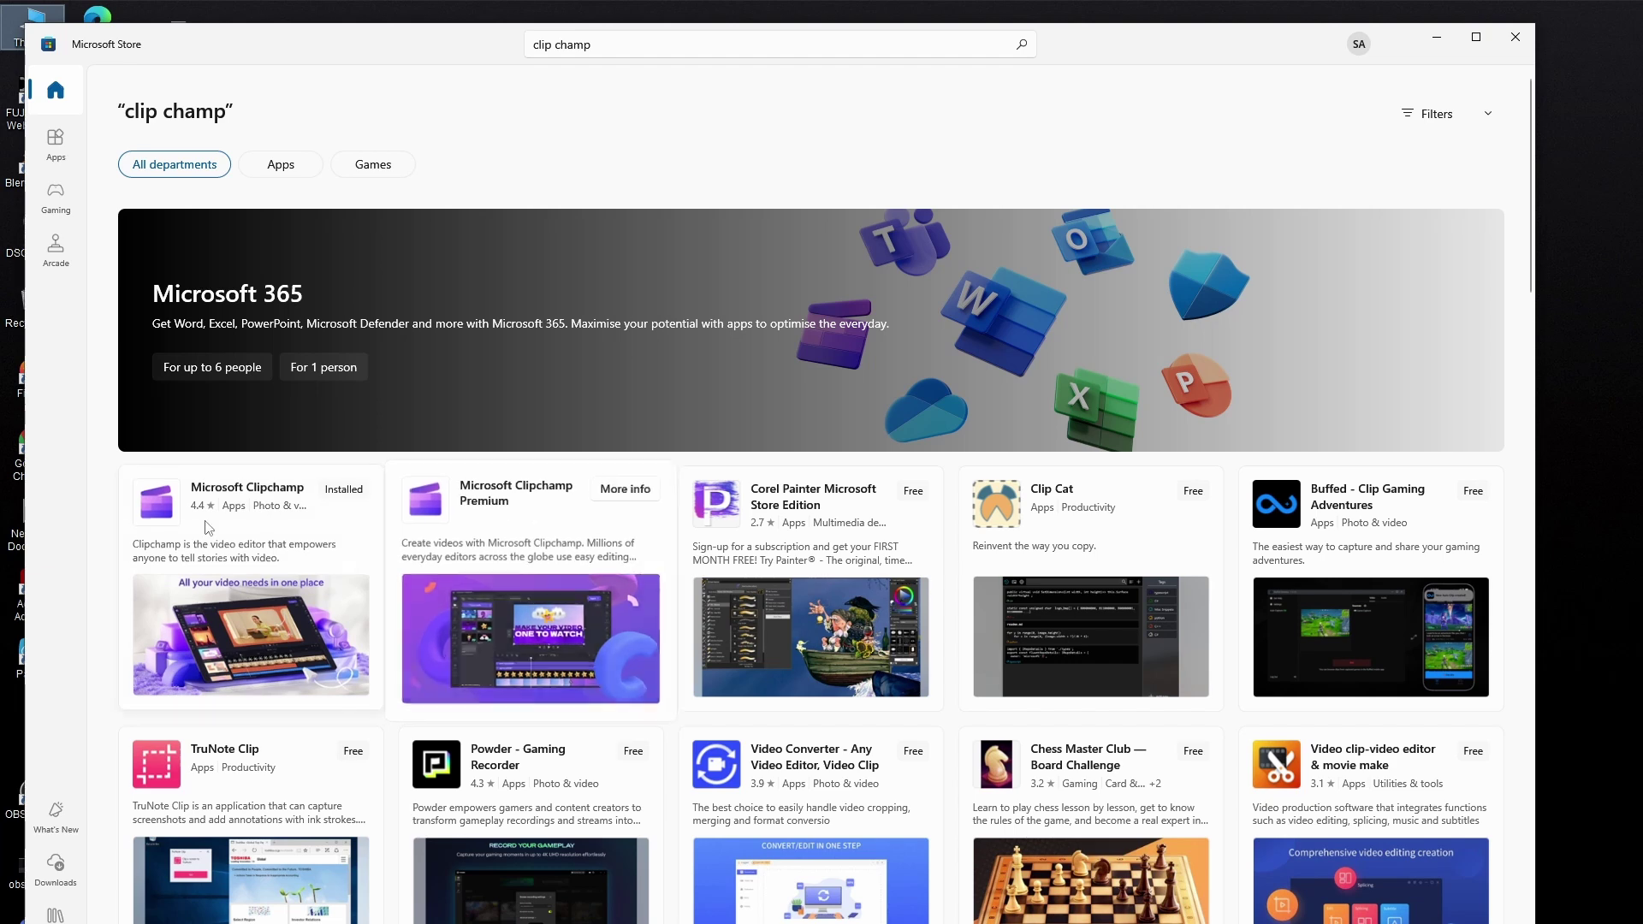
mouse_move(236, 485)
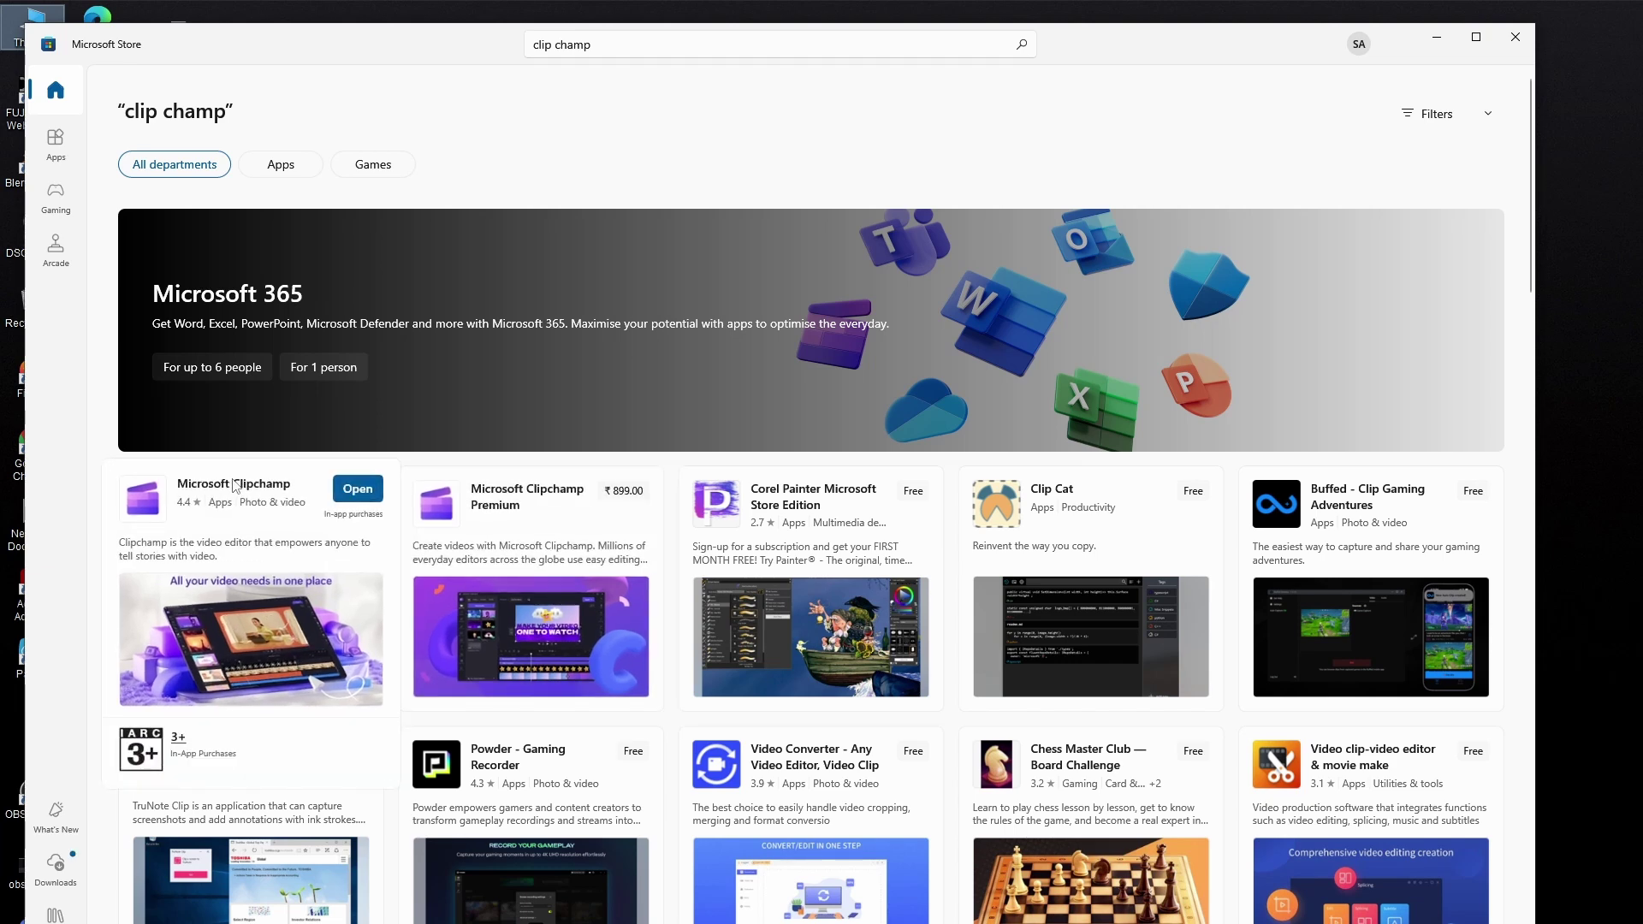
left_click(236, 485)
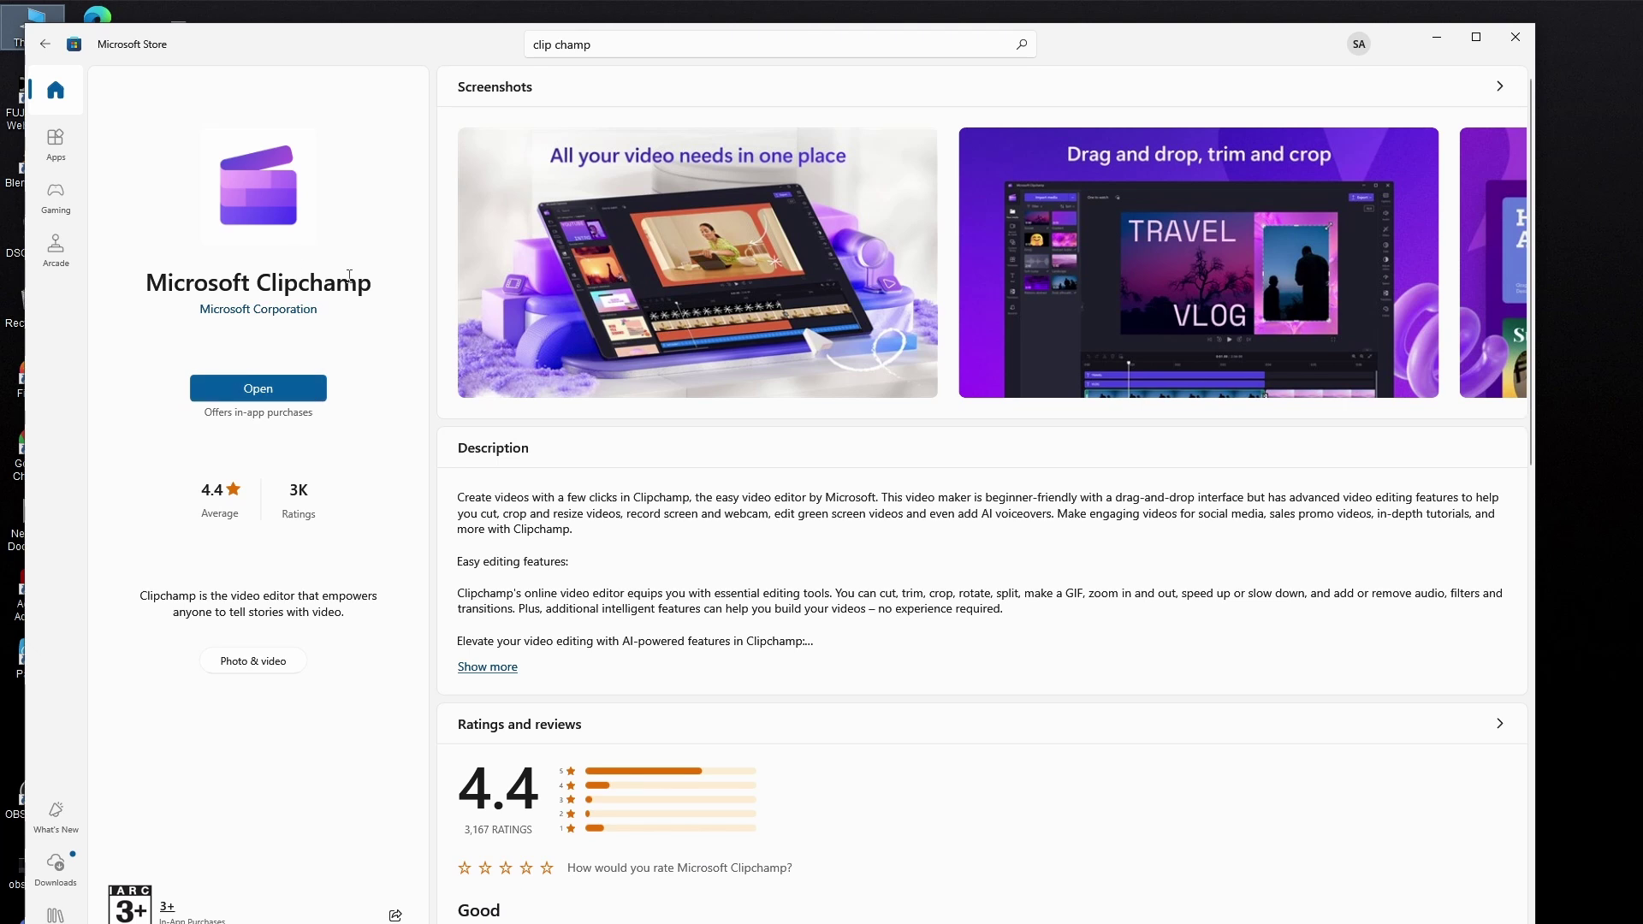
left_click(252, 395)
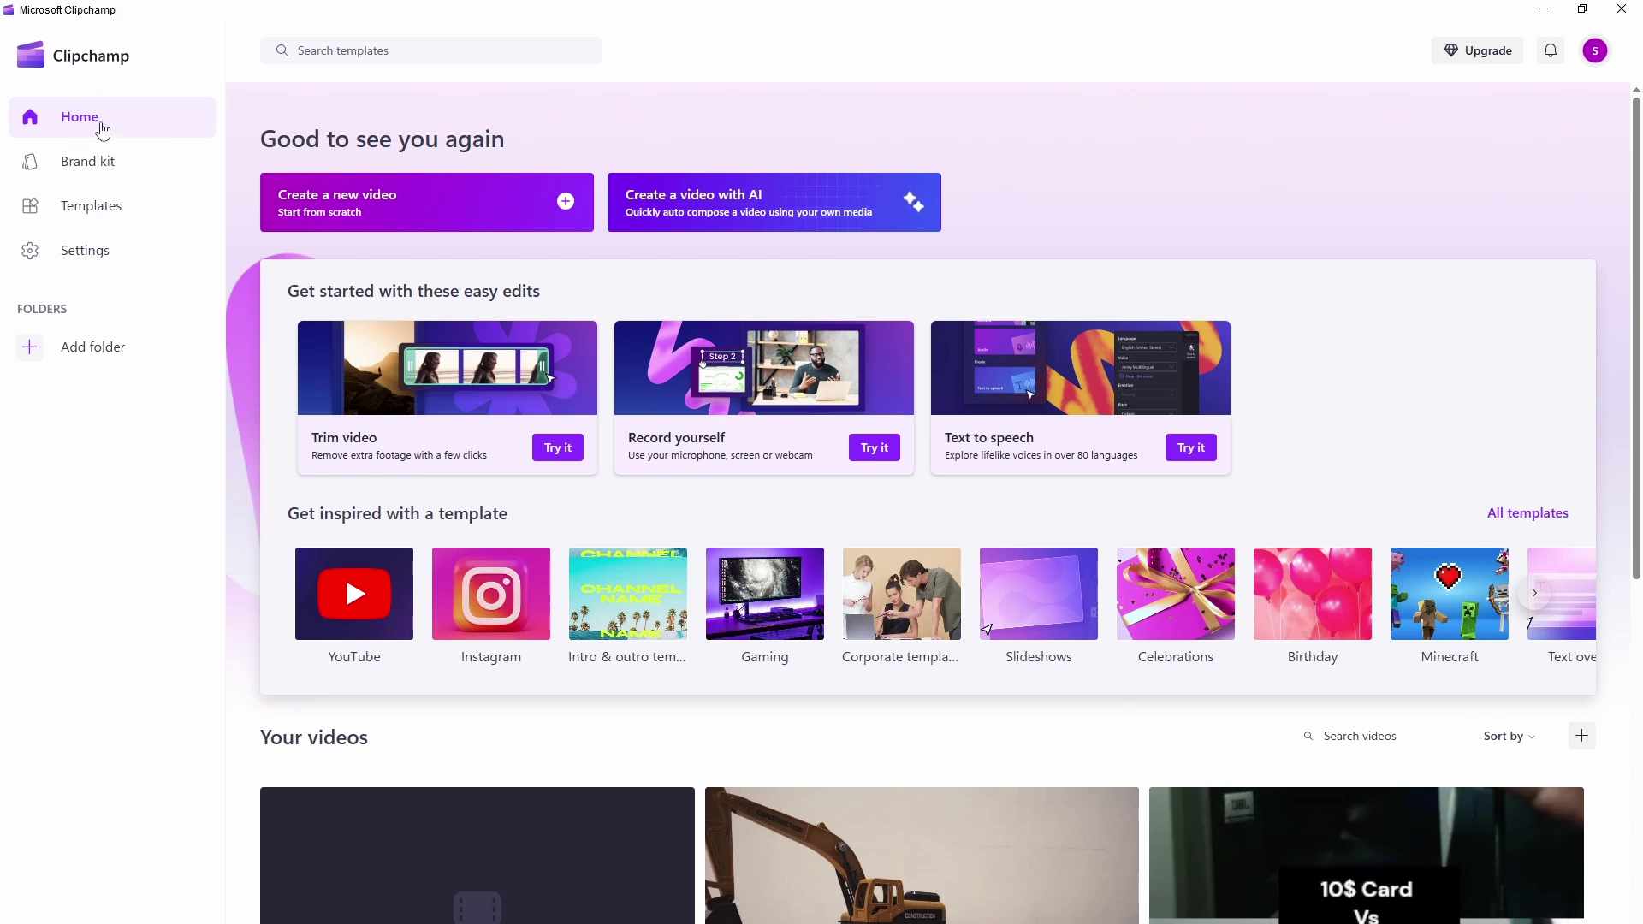
Browse the Brand kit and Templates pages, then return to the Home page
left_click(126, 170)
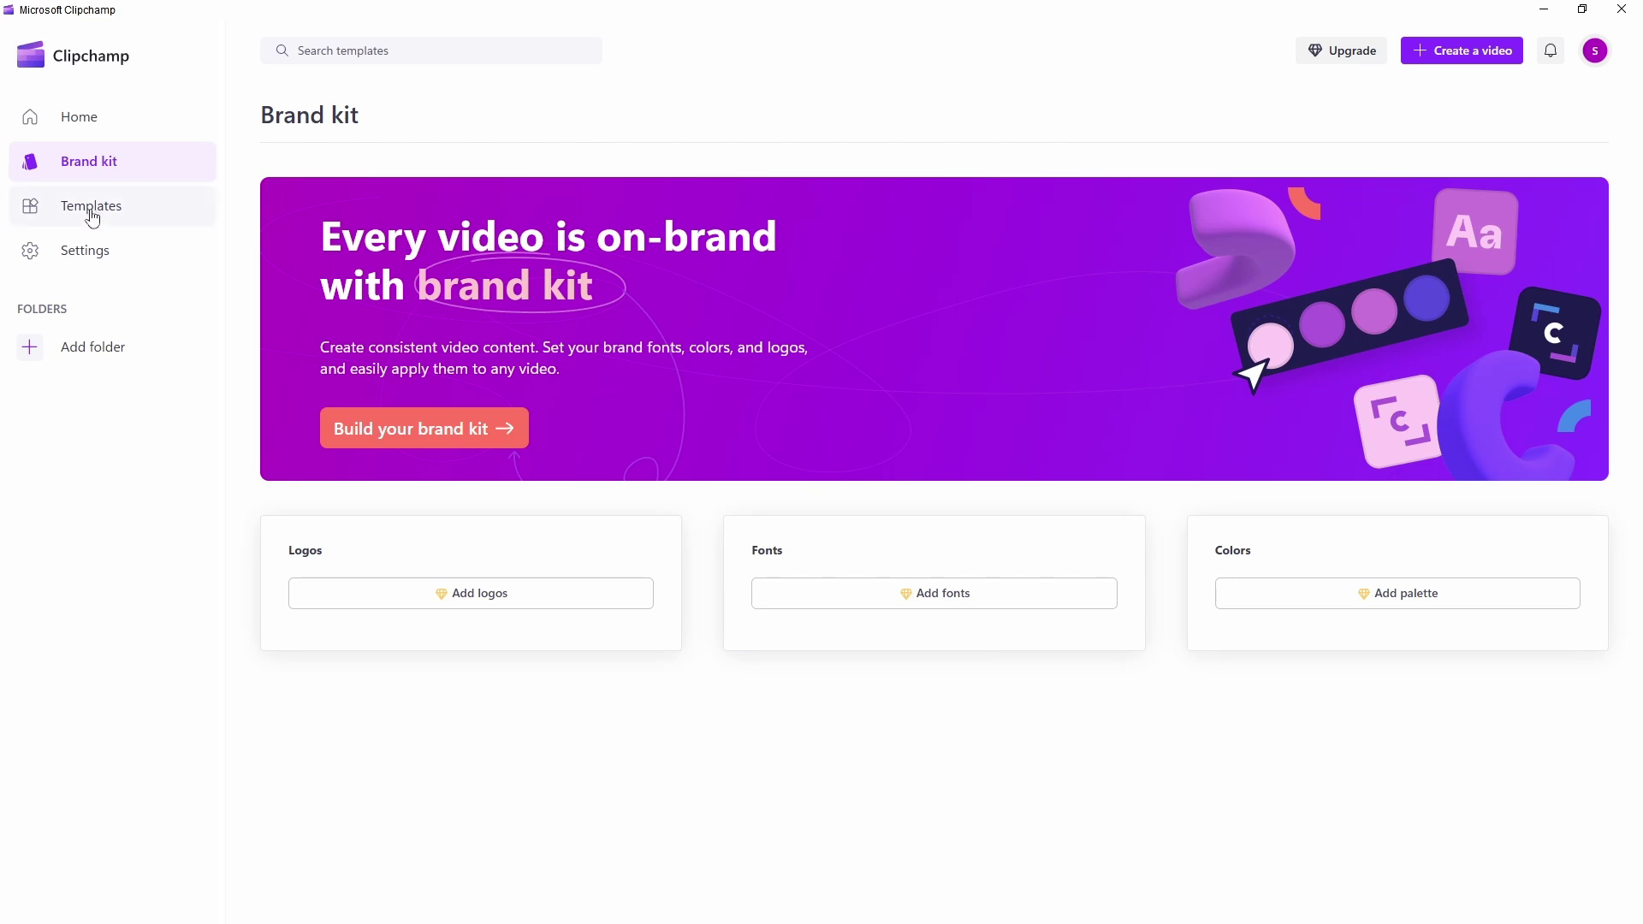
left_click(92, 209)
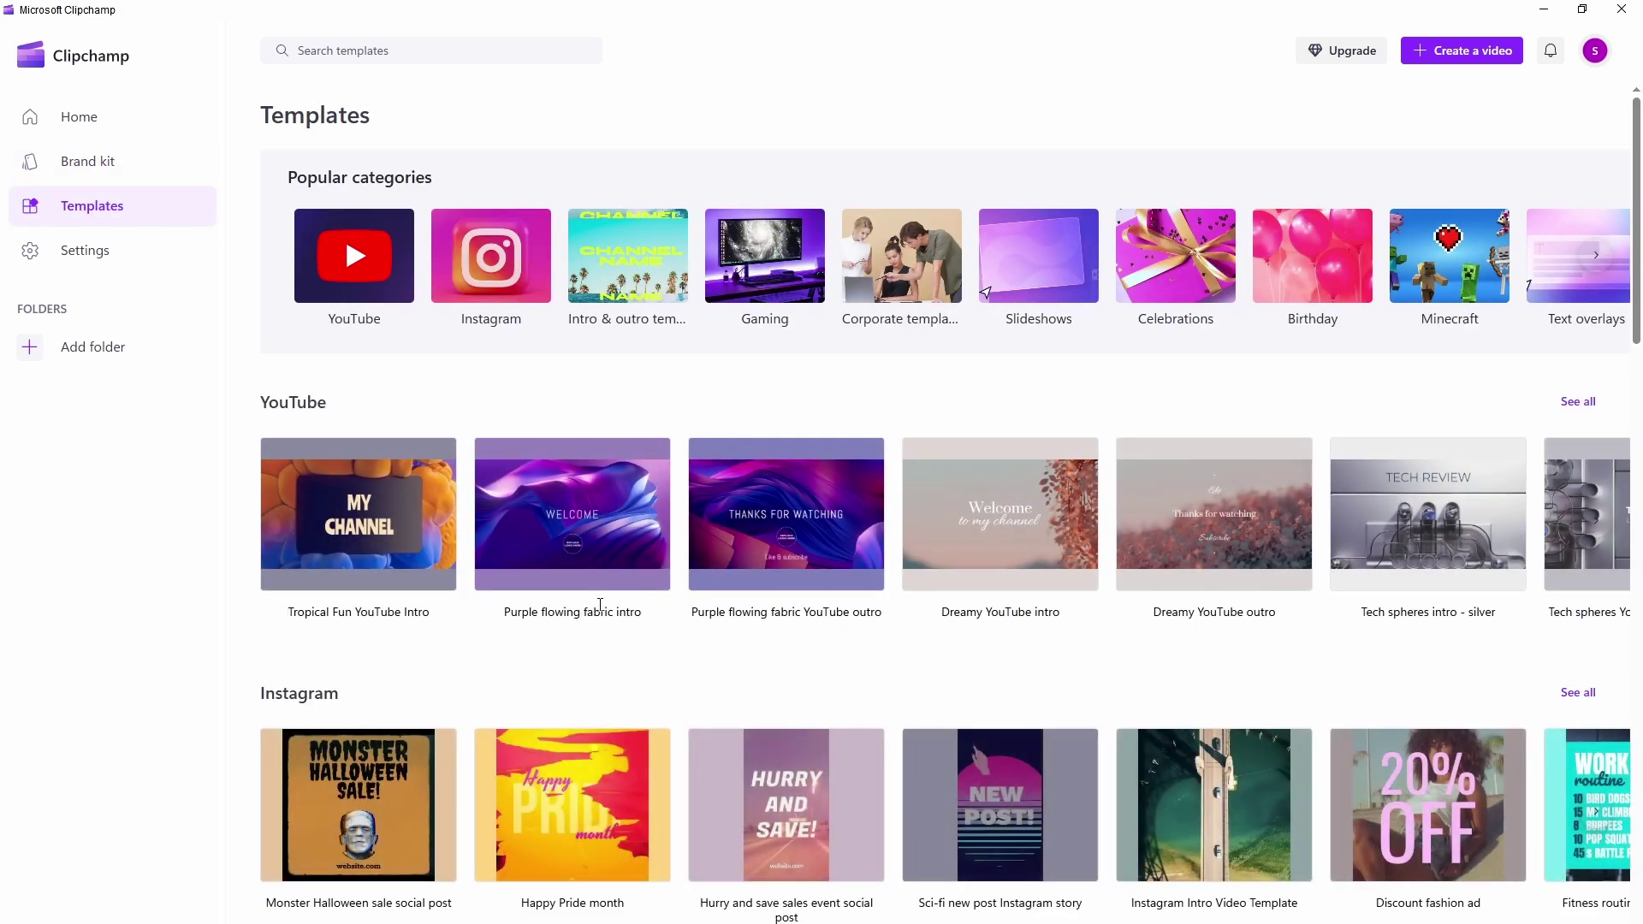
left_click(78, 116)
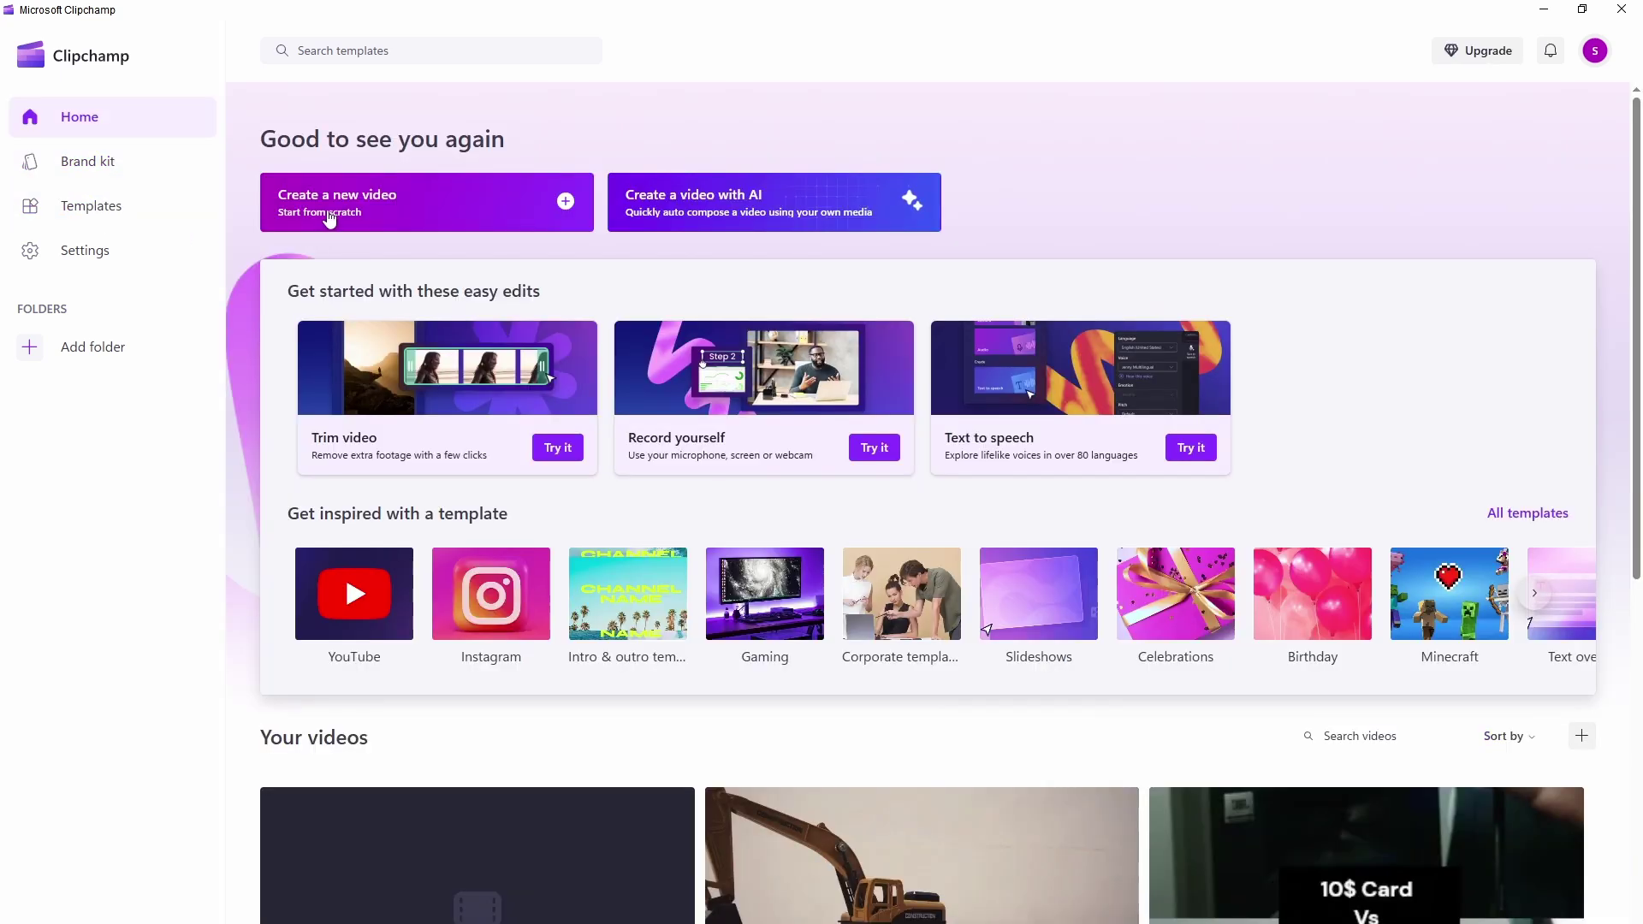
Create a new video from scratch and view its Record & create options
left_click(535, 208)
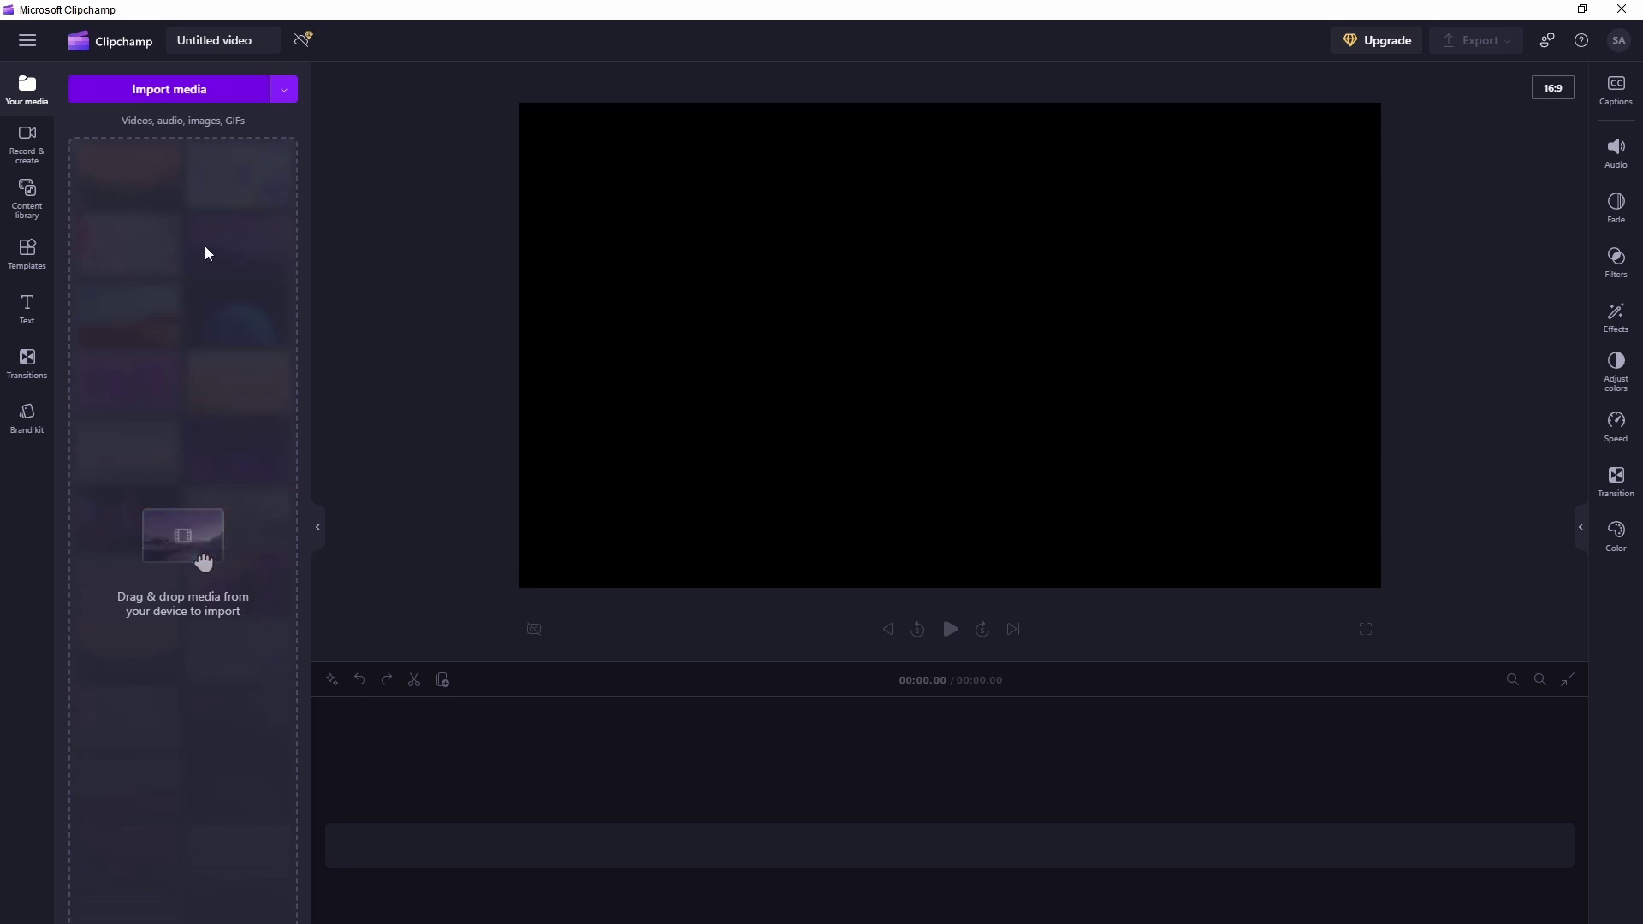
left_click(31, 141)
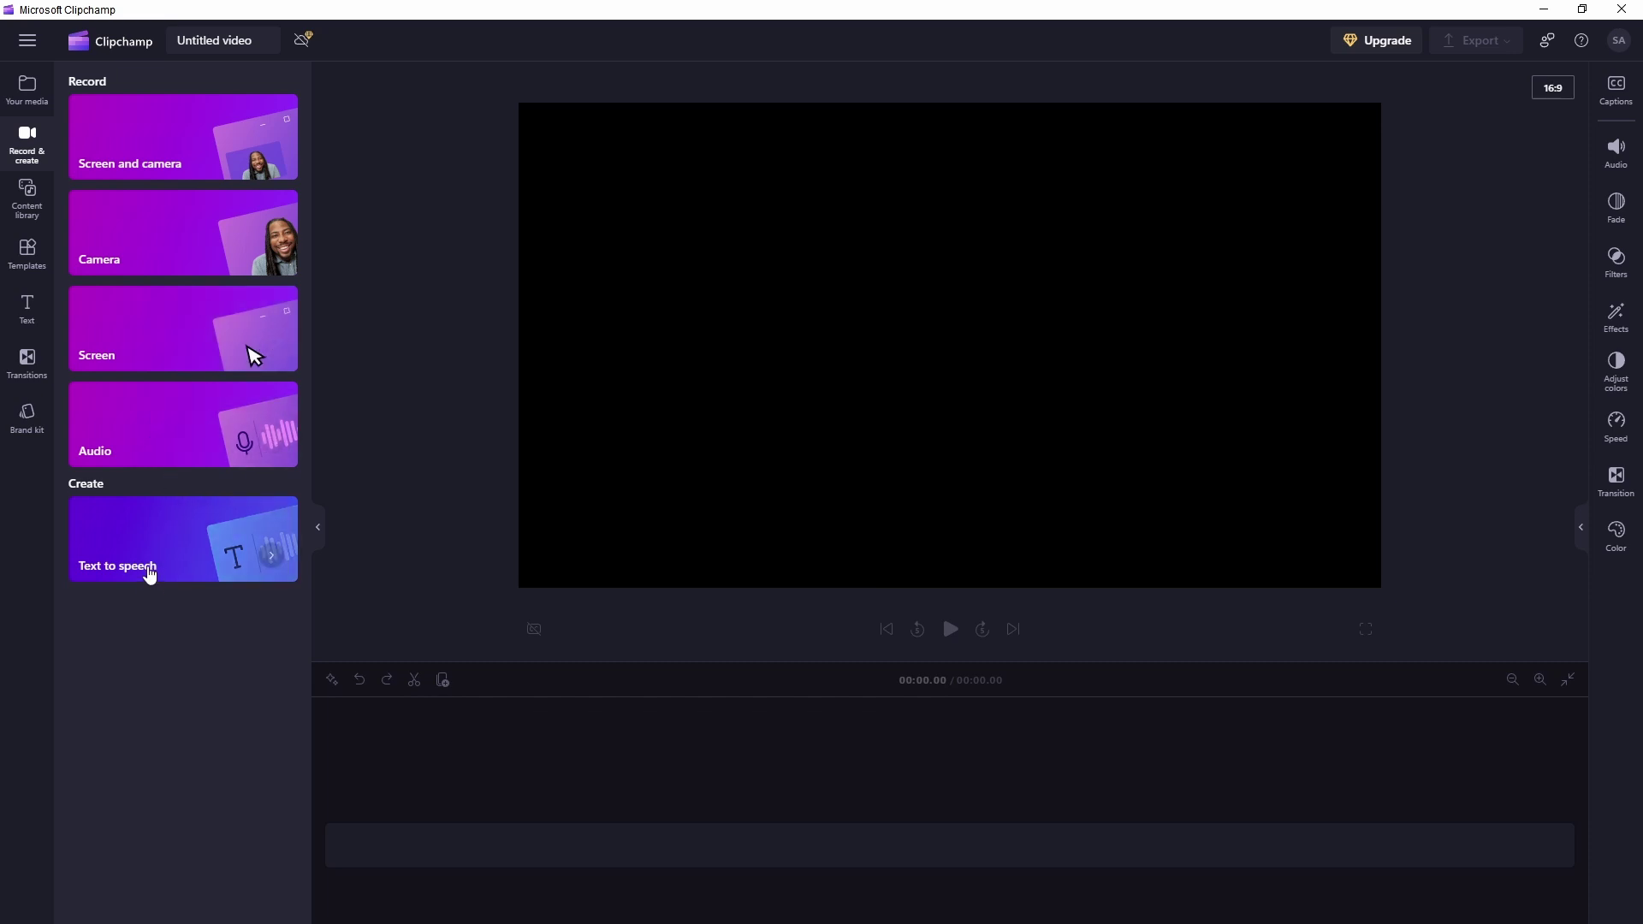
Import the two aerial UHD video clips into the project media
left_click(27, 89)
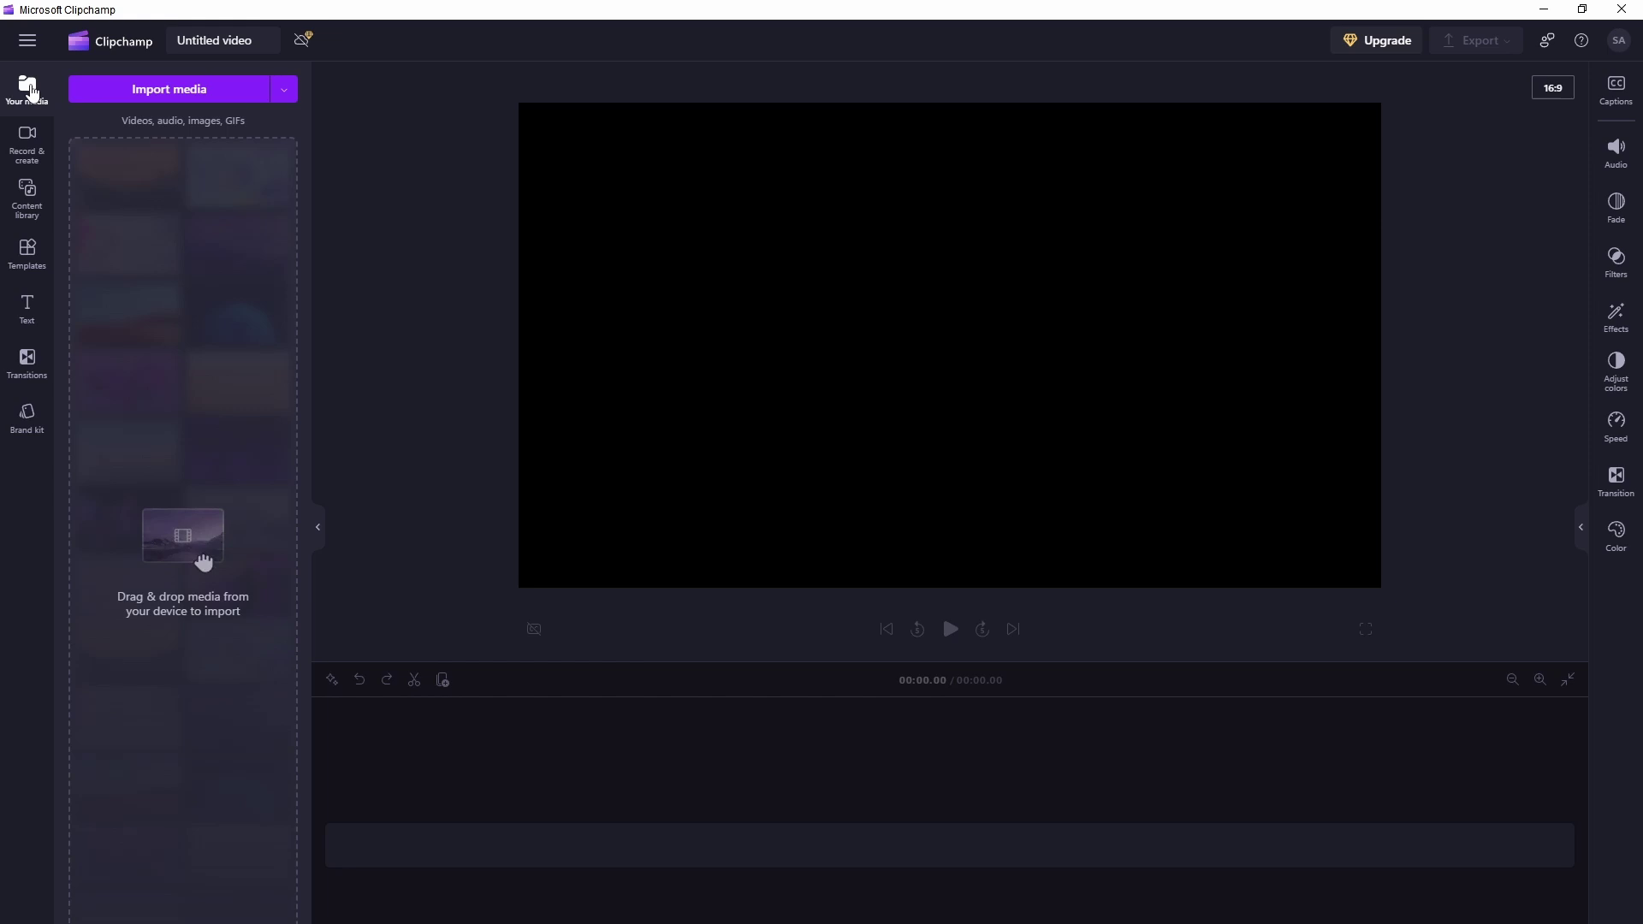
left_click(173, 93)
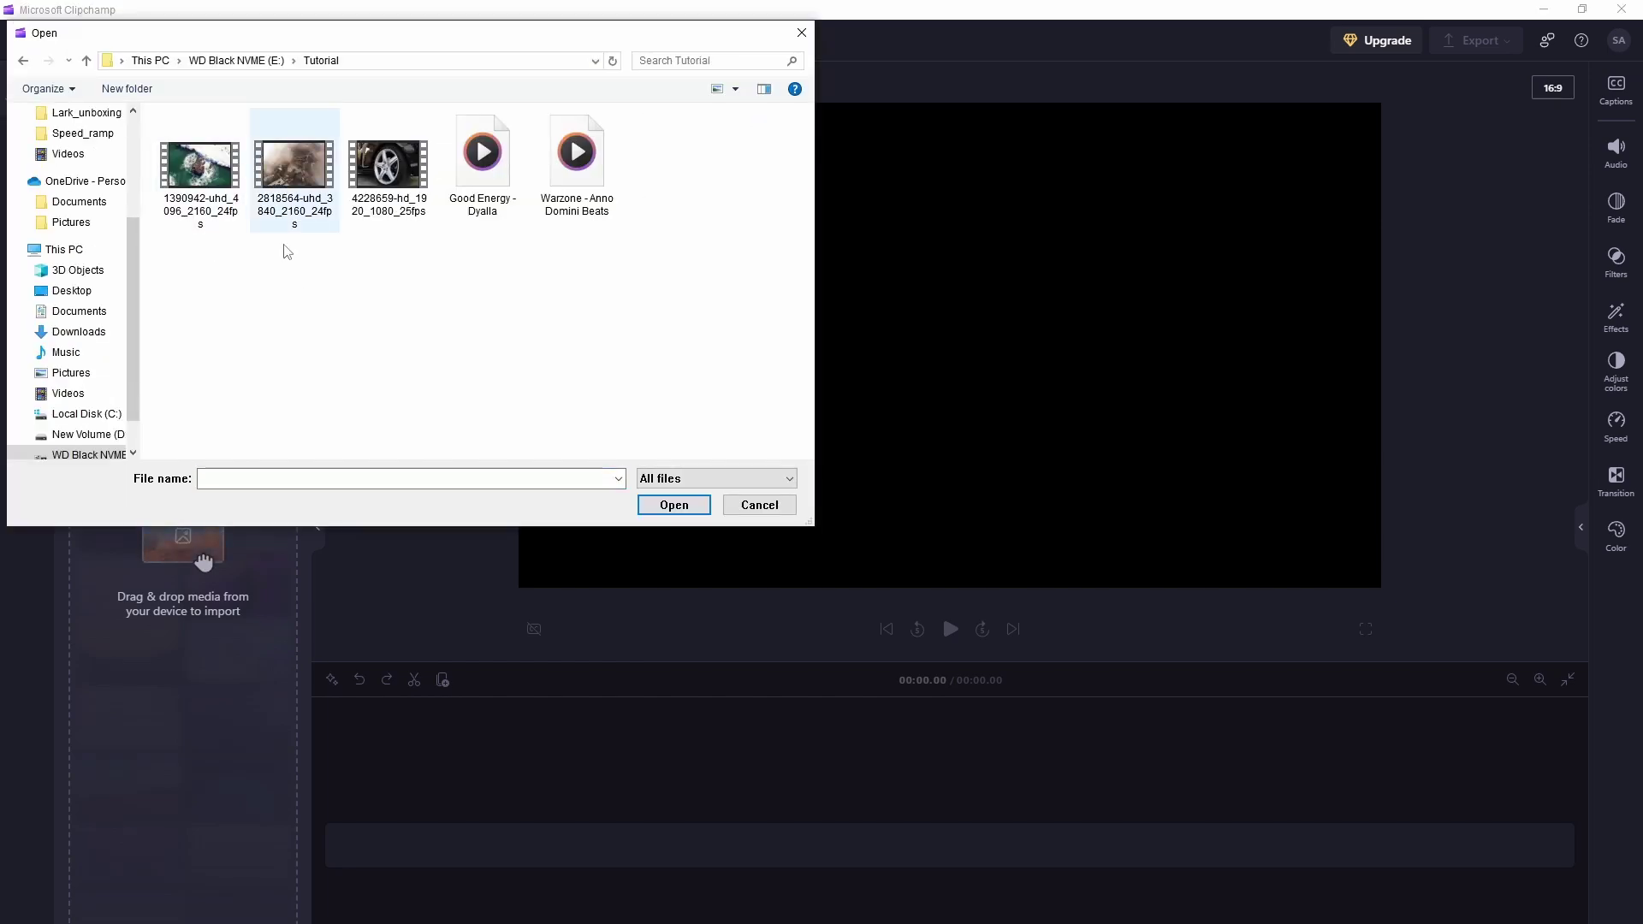
left_click(199, 162)
left_click(293, 157, "ctrl")
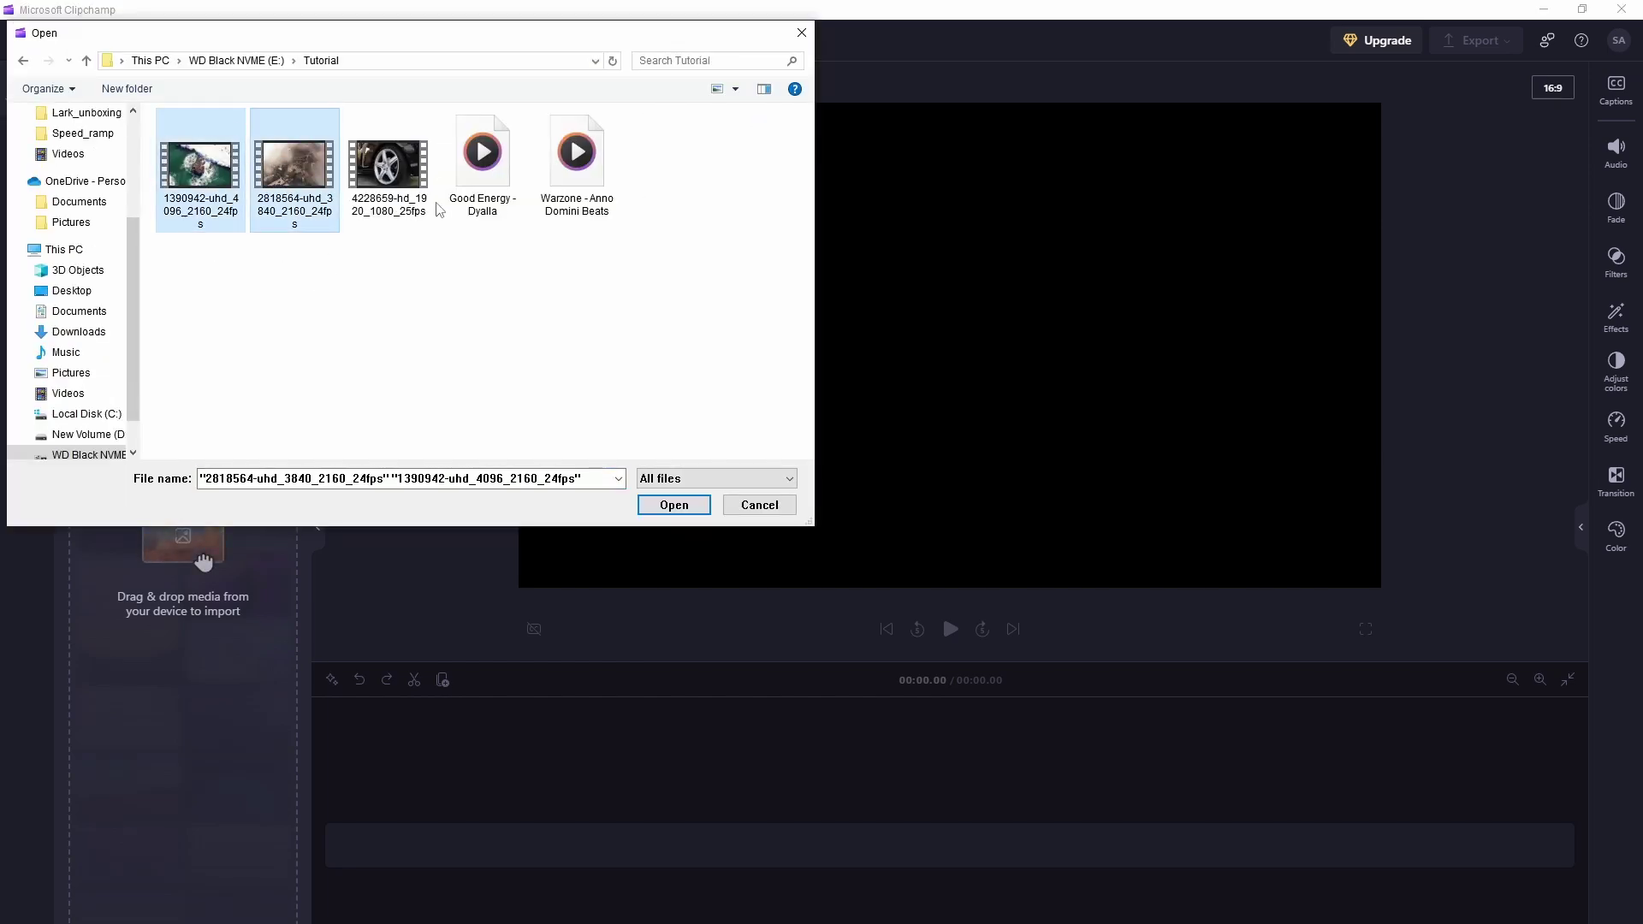
left_click(673, 505)
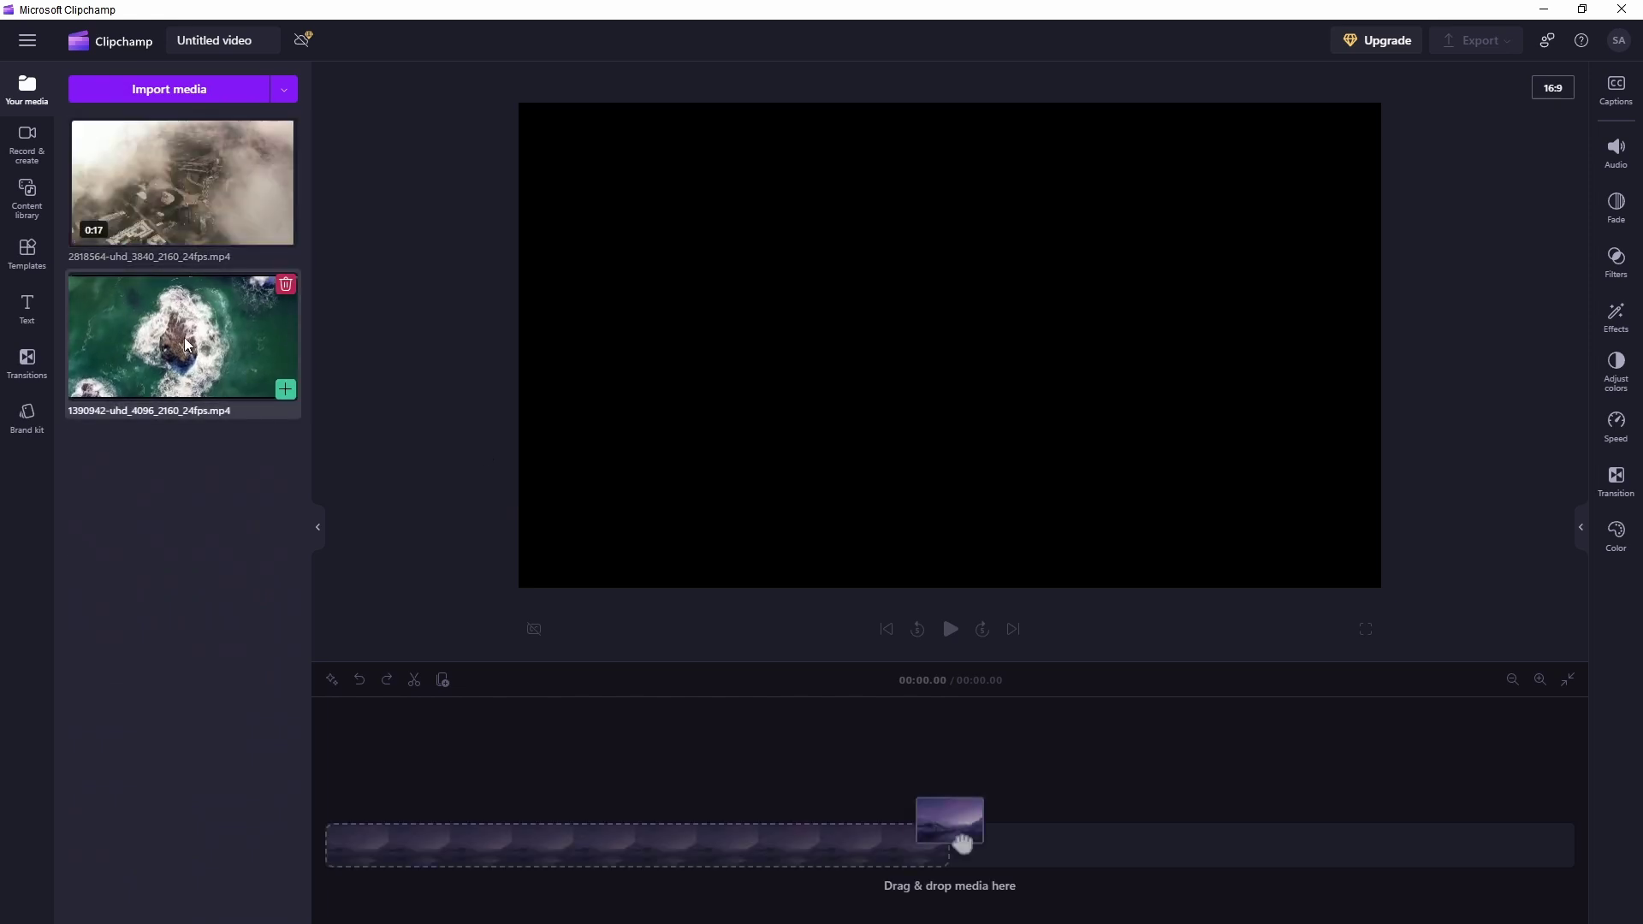
Import the Good Energy and Warzone music tracks into the project media
left_click(163, 88)
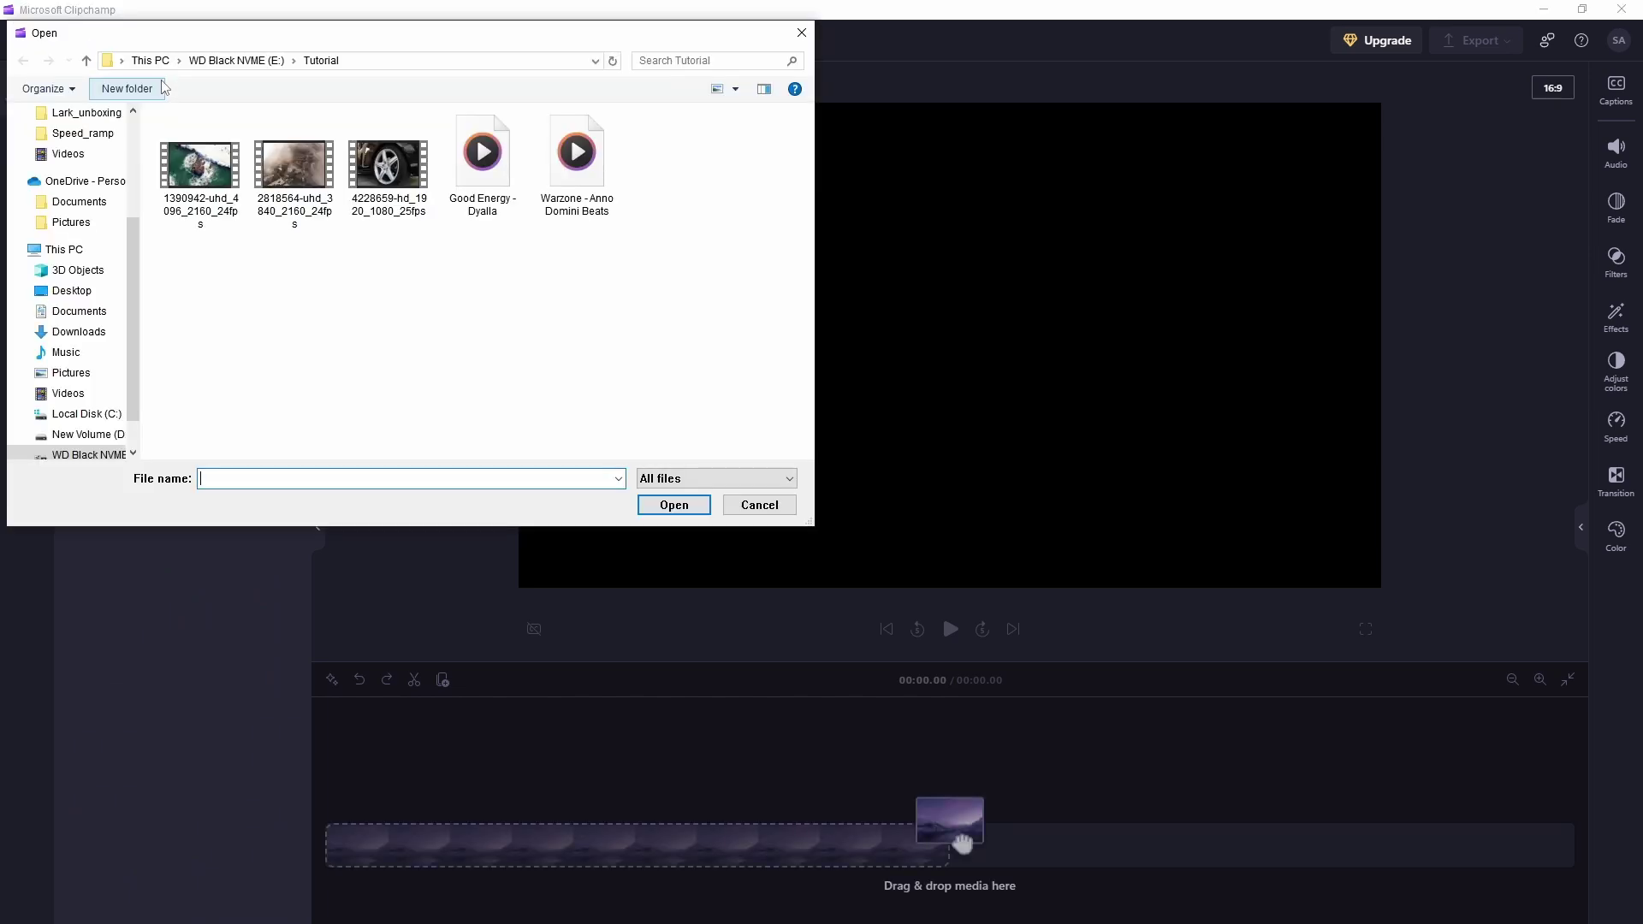
left_click(467, 175)
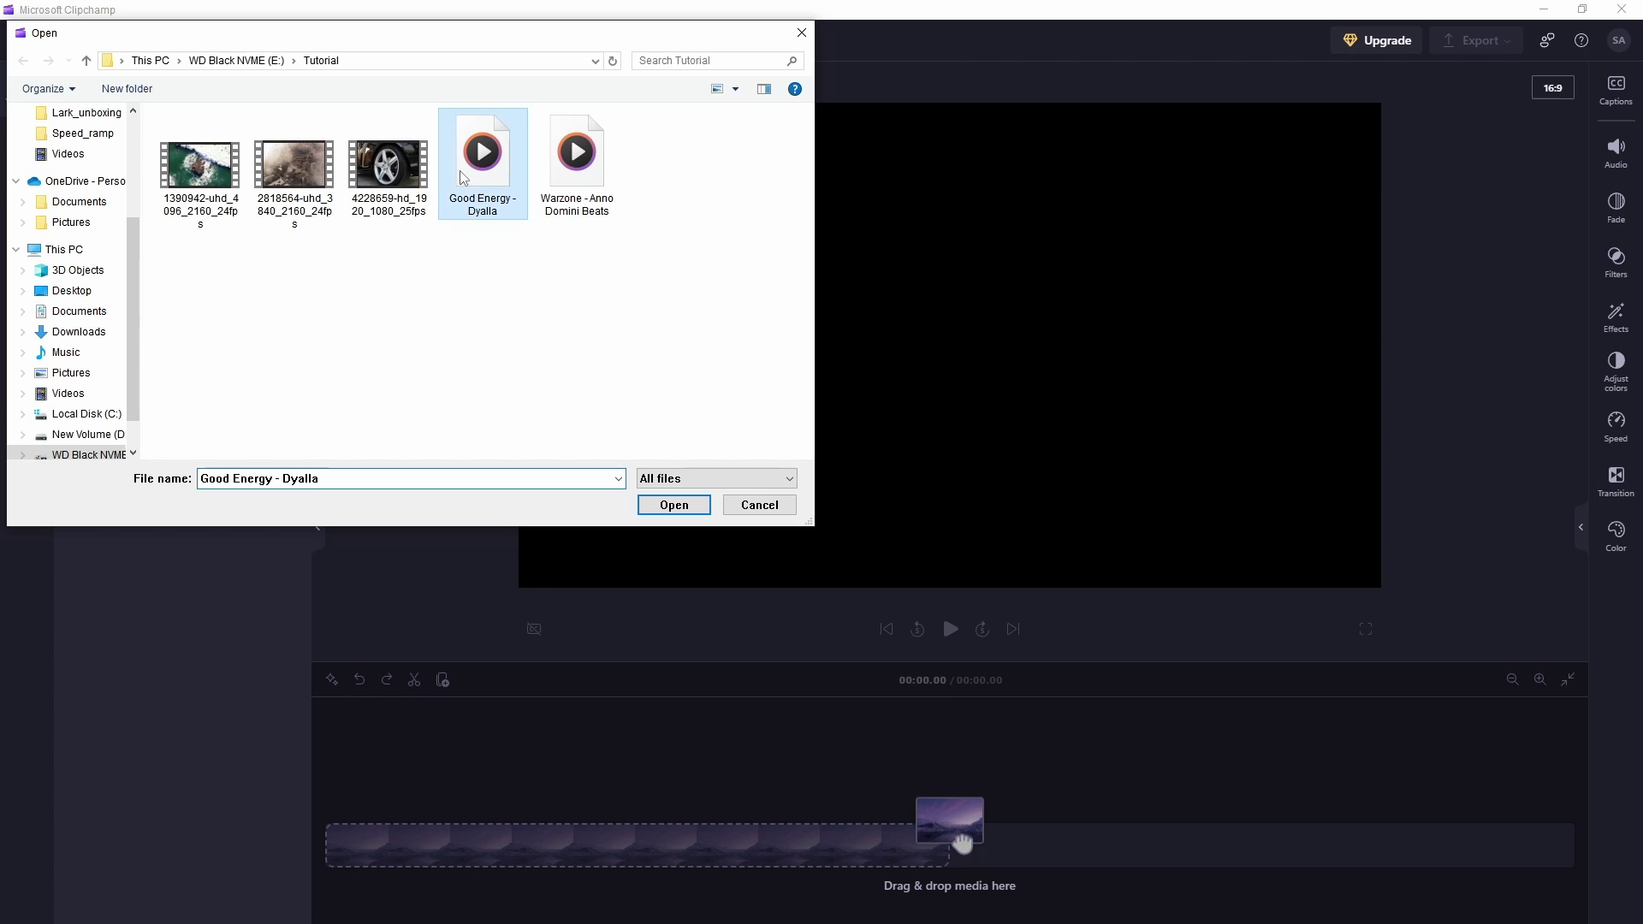
left_click(537, 186, "ctrl")
left_click(664, 505)
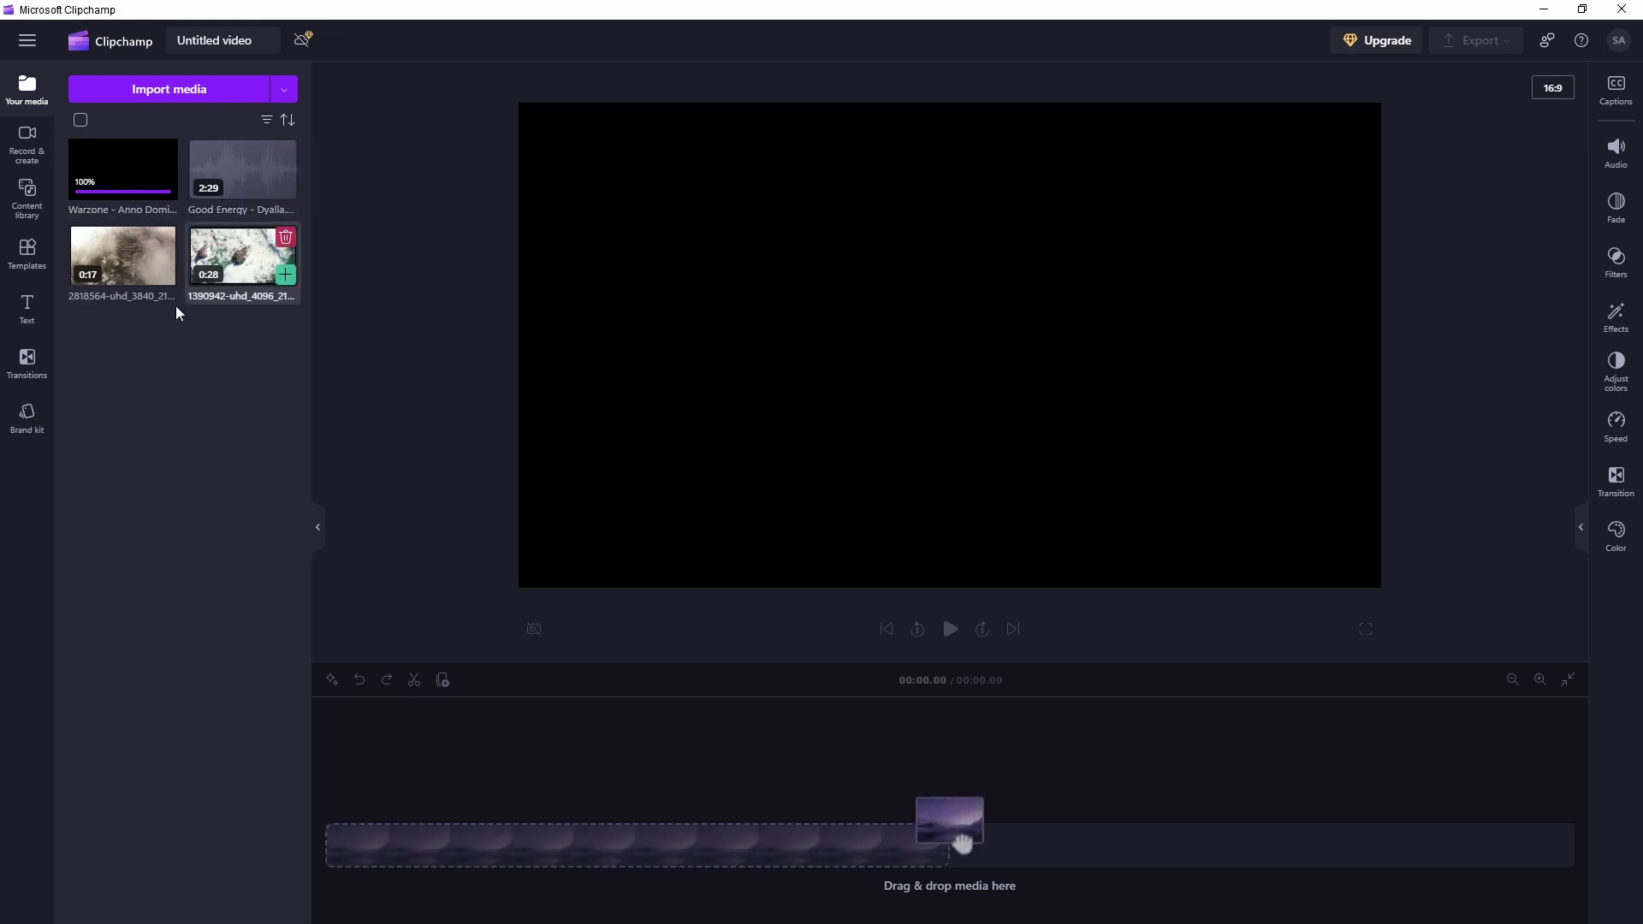
mouse_move(108, 276)
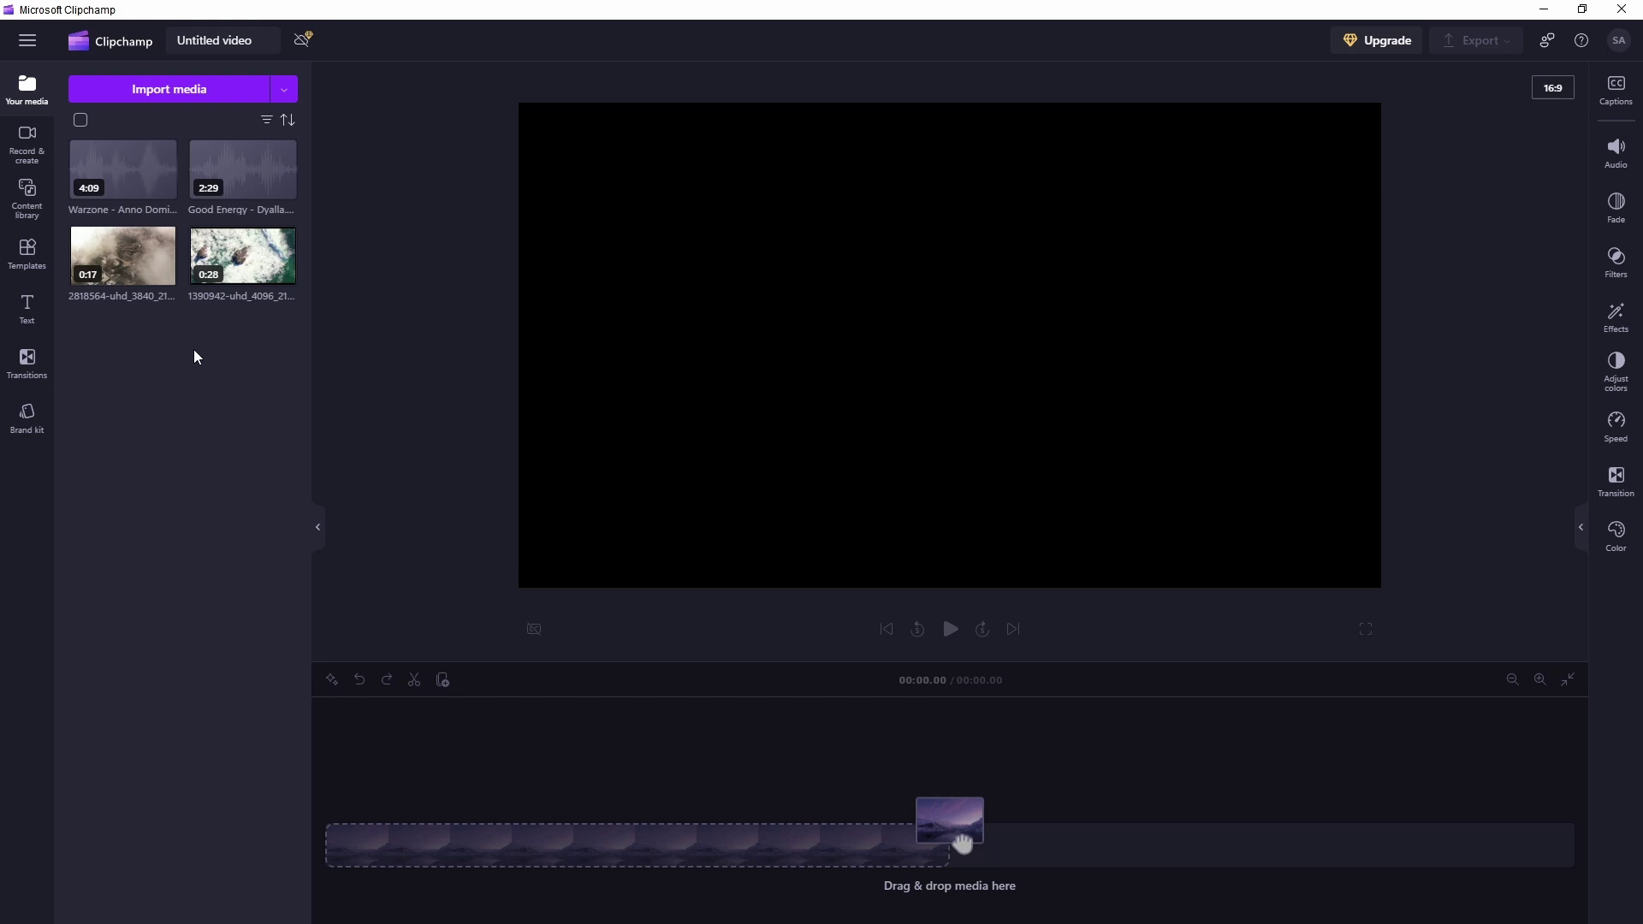
mouse_move(219, 170)
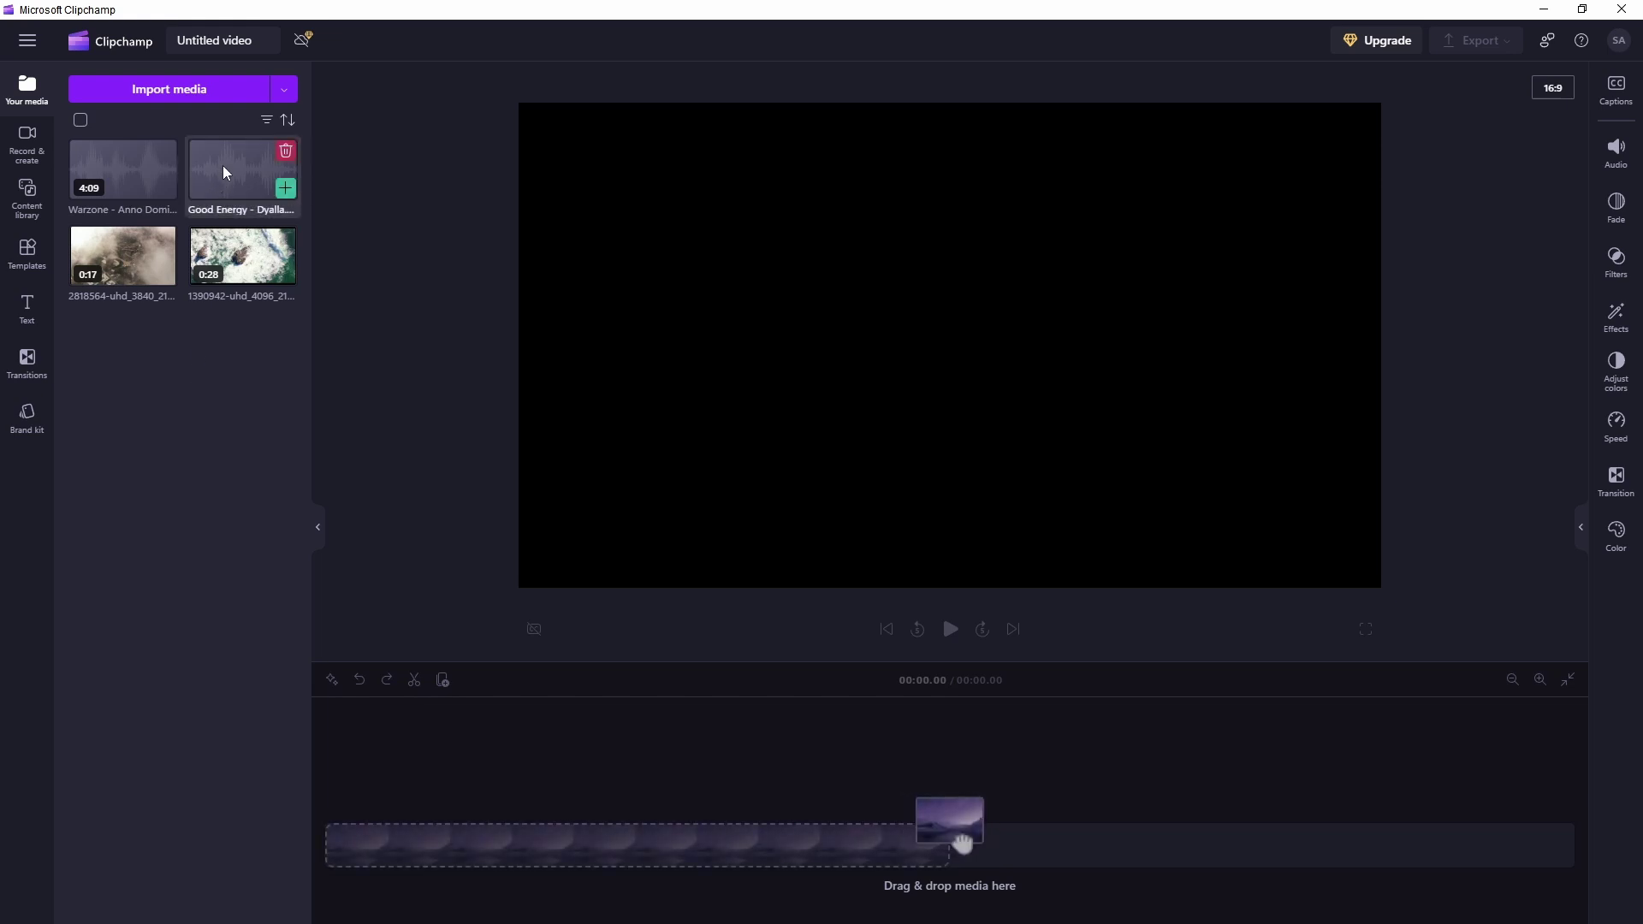
mouse_move(122, 176)
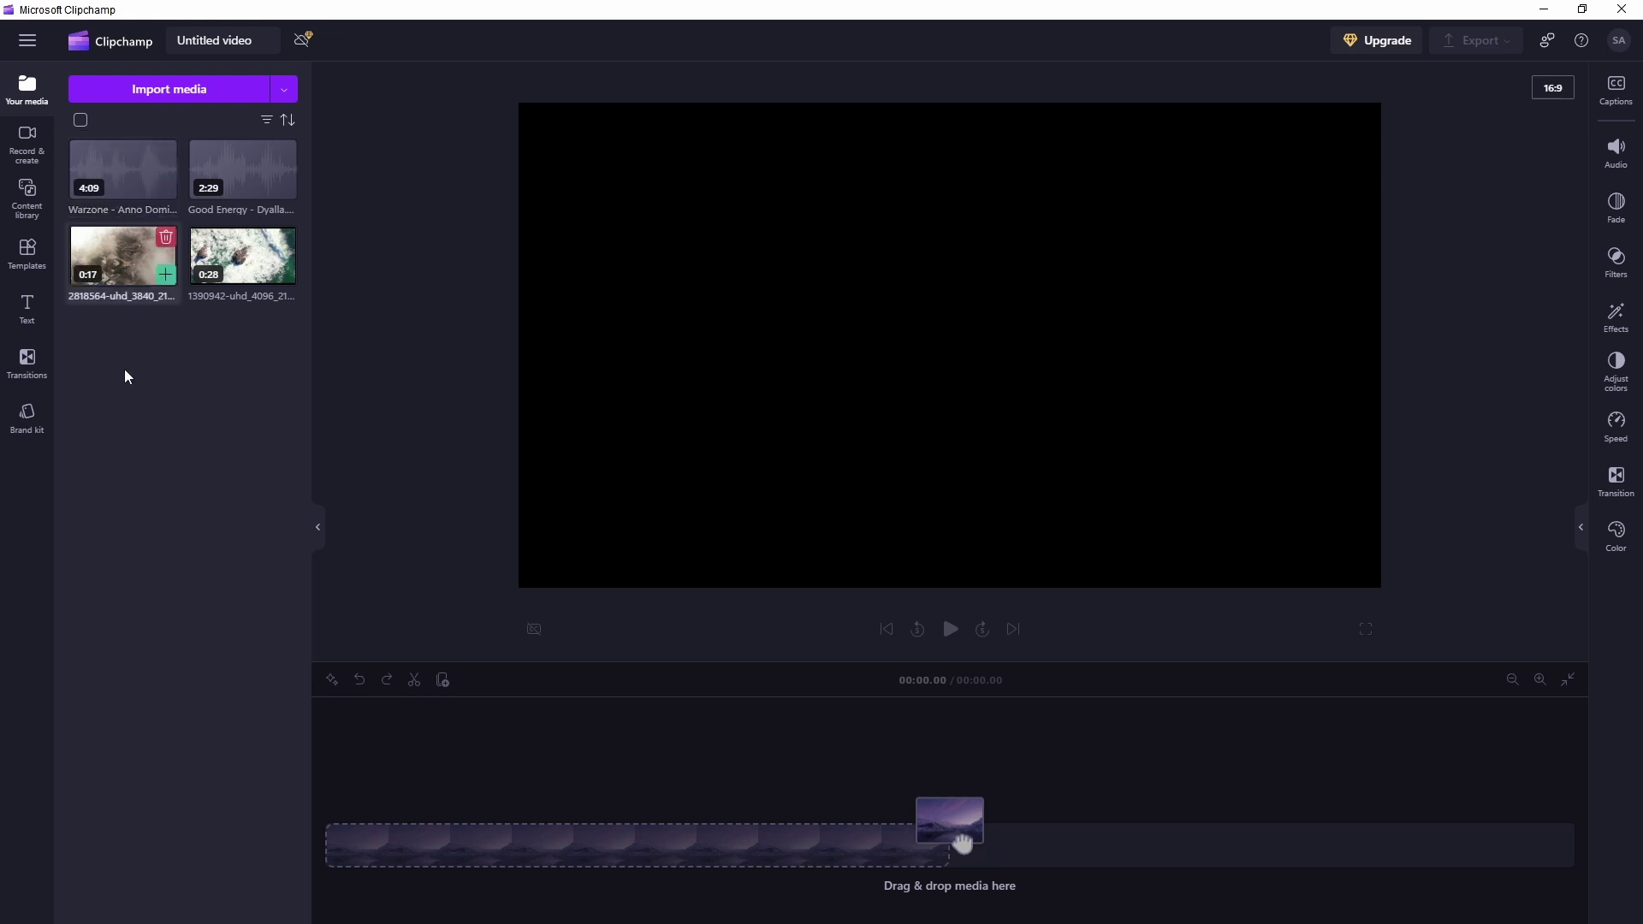
mouse_move(291, 285)
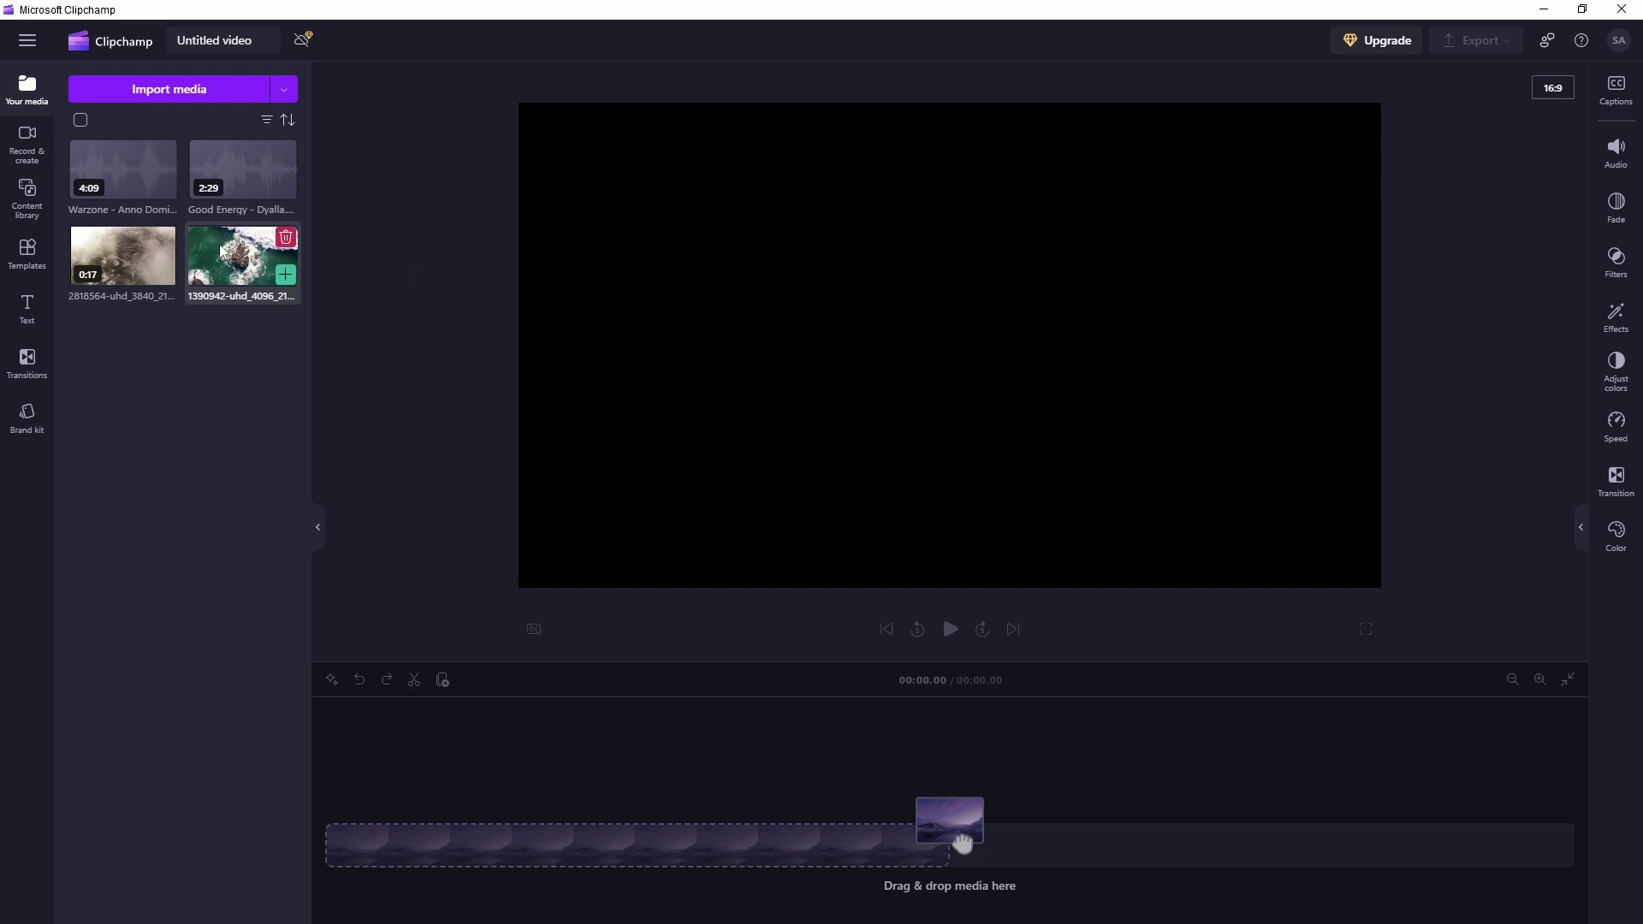
Place the 0:28 rocky-sea clip on the timeline, keep 16:9, and enlarge it to fill the frame
left_click_drag(282, 276, 385, 847)
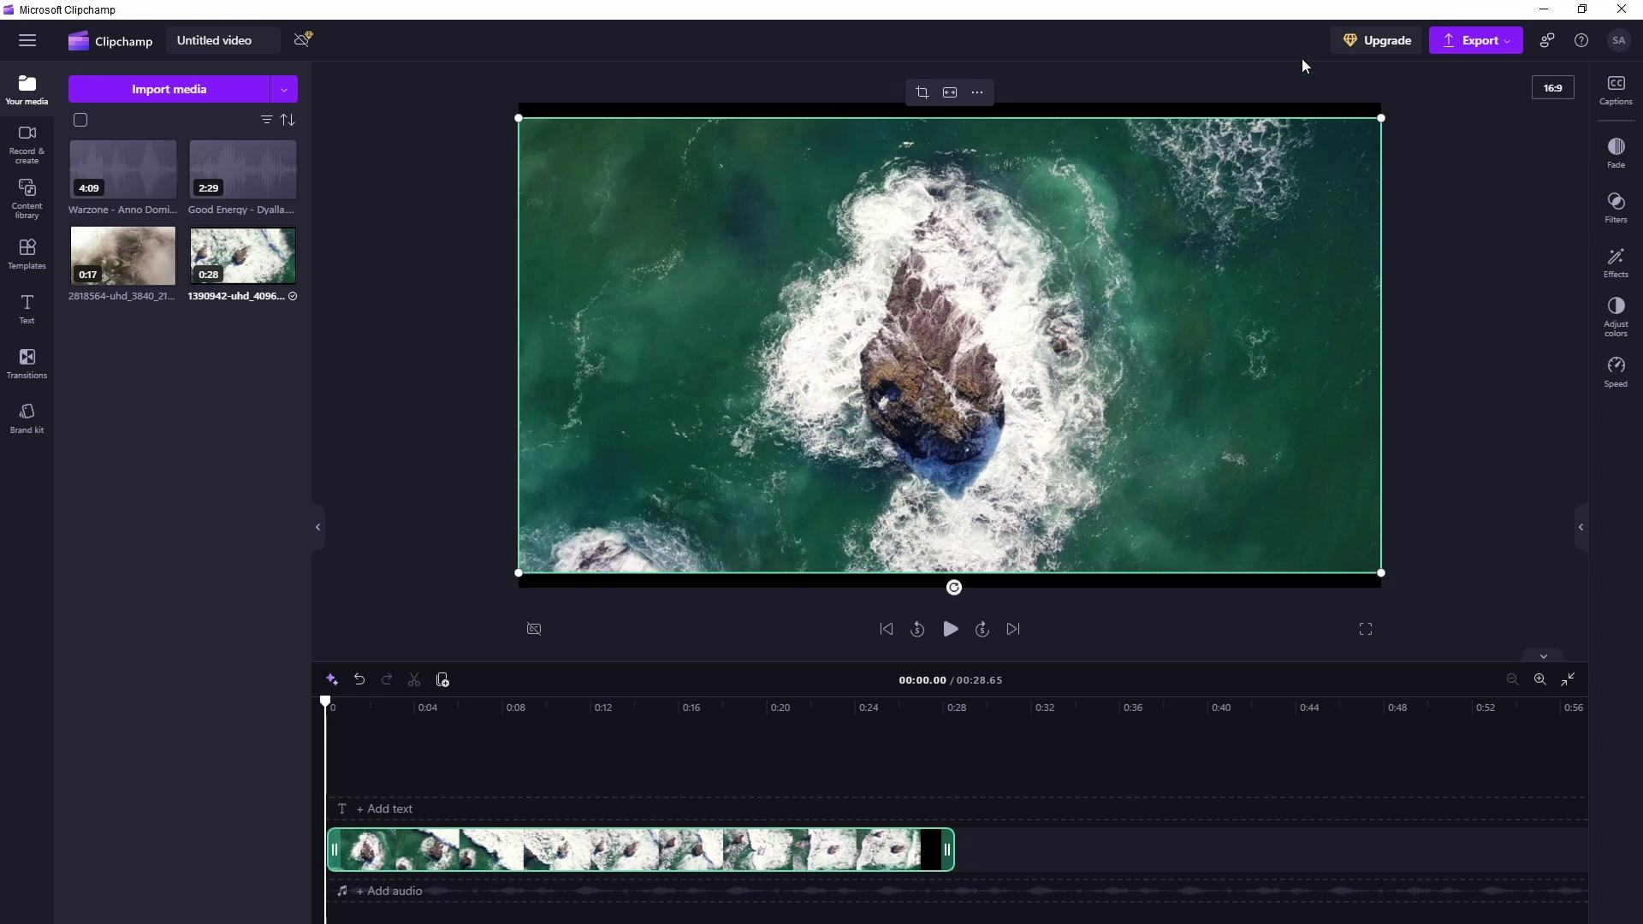
left_click(1552, 88)
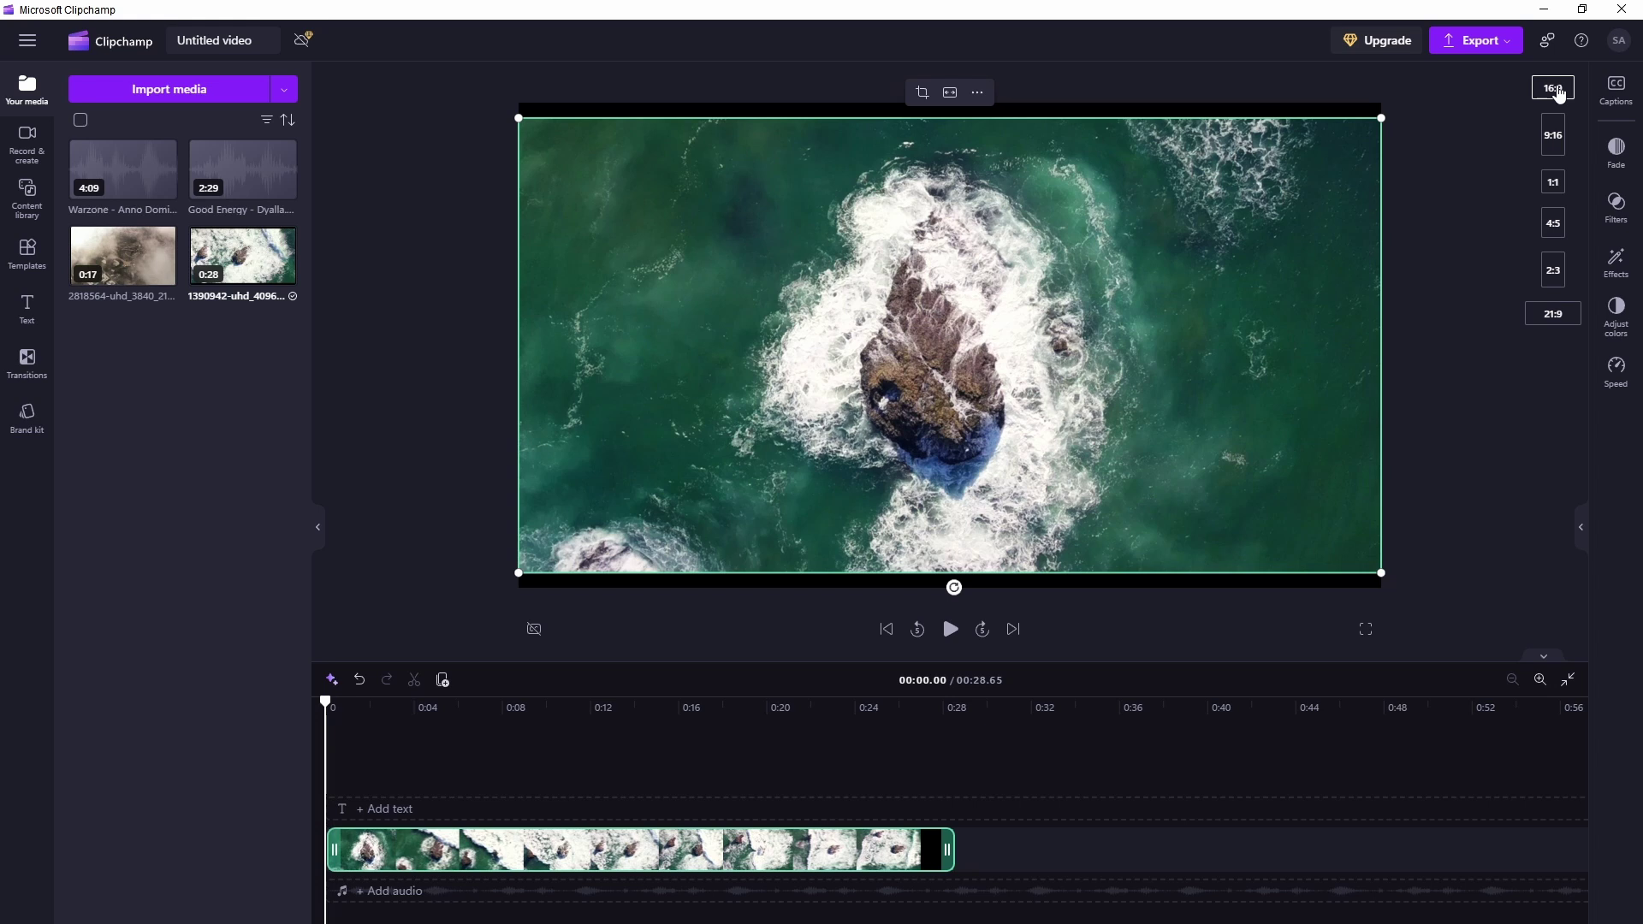
left_click(1553, 88)
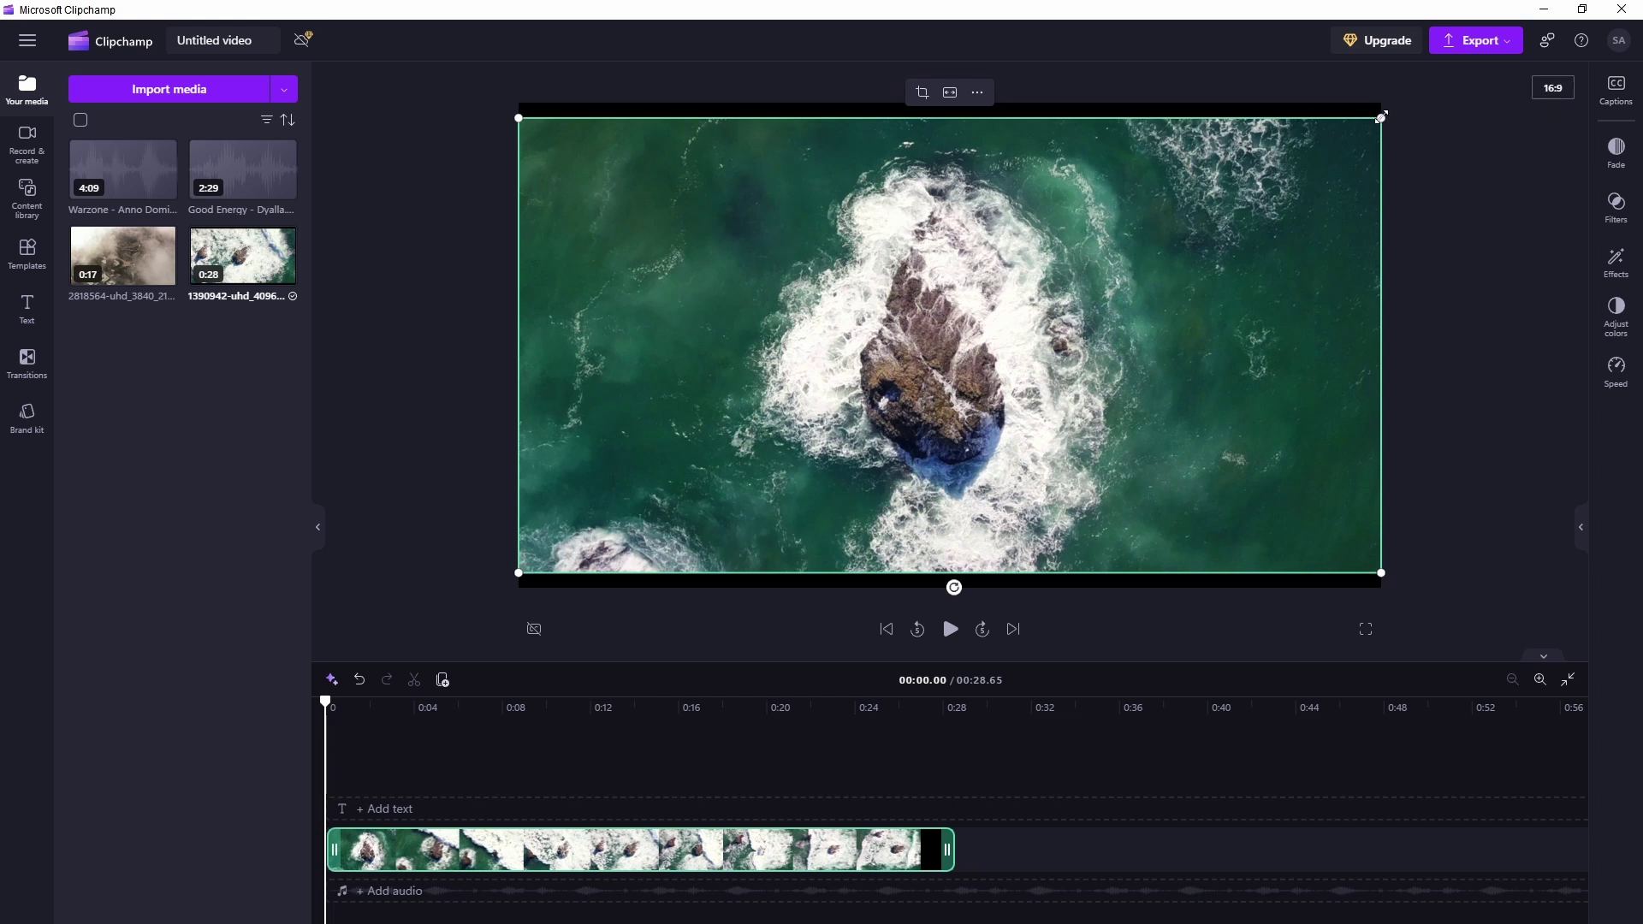
left_click_drag(1381, 117, 1408, 93)
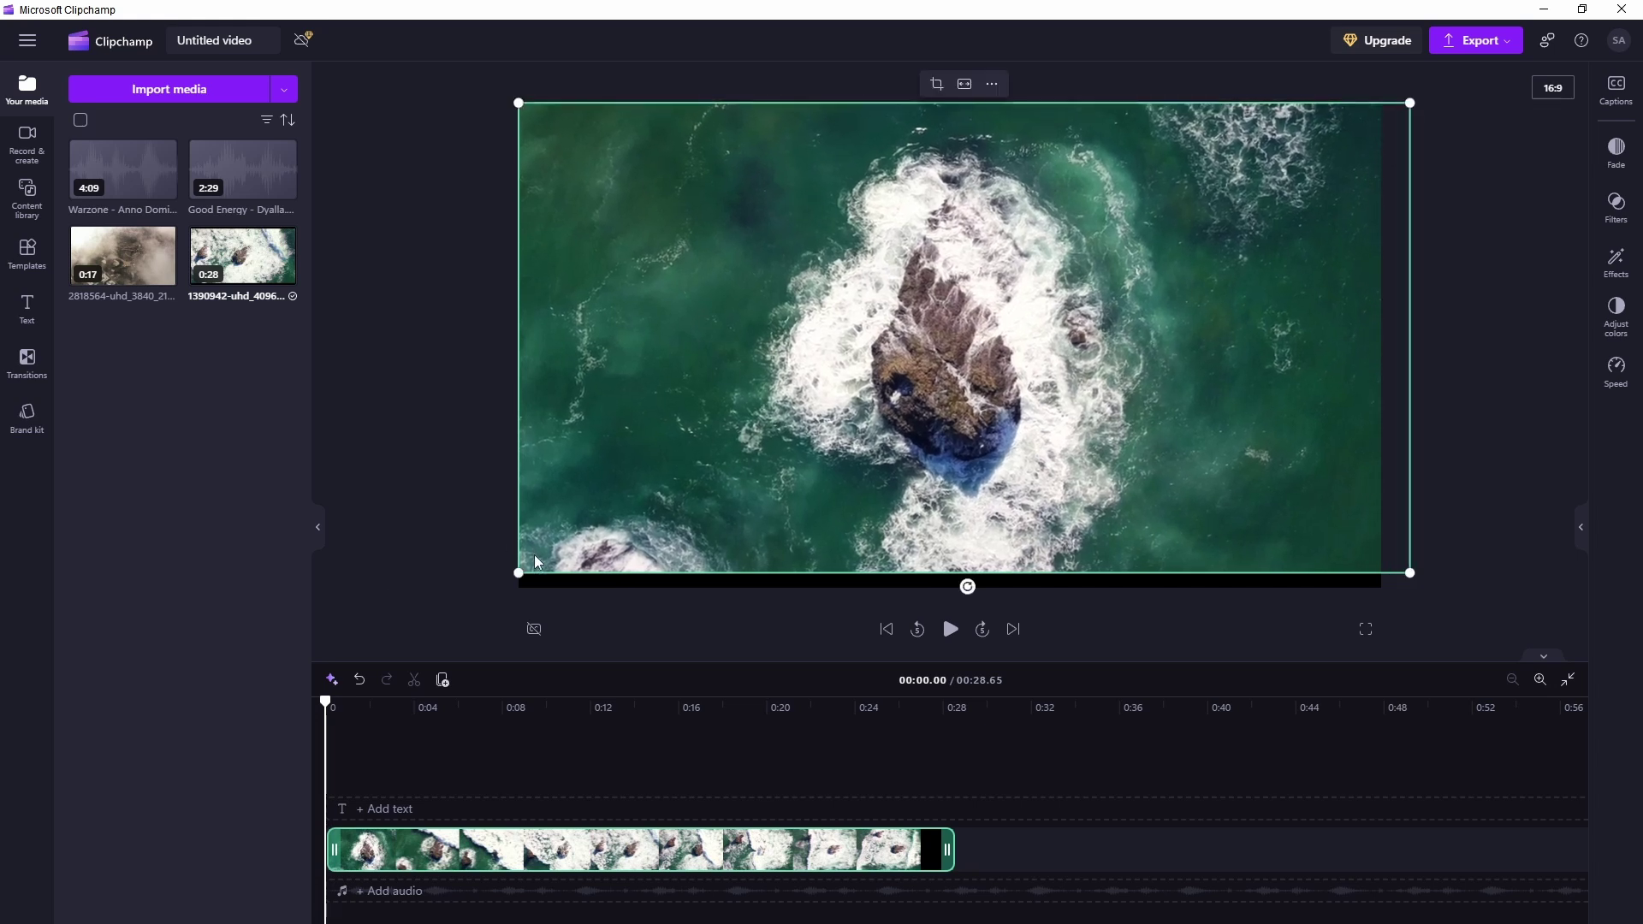
left_click_drag(518, 573, 489, 590)
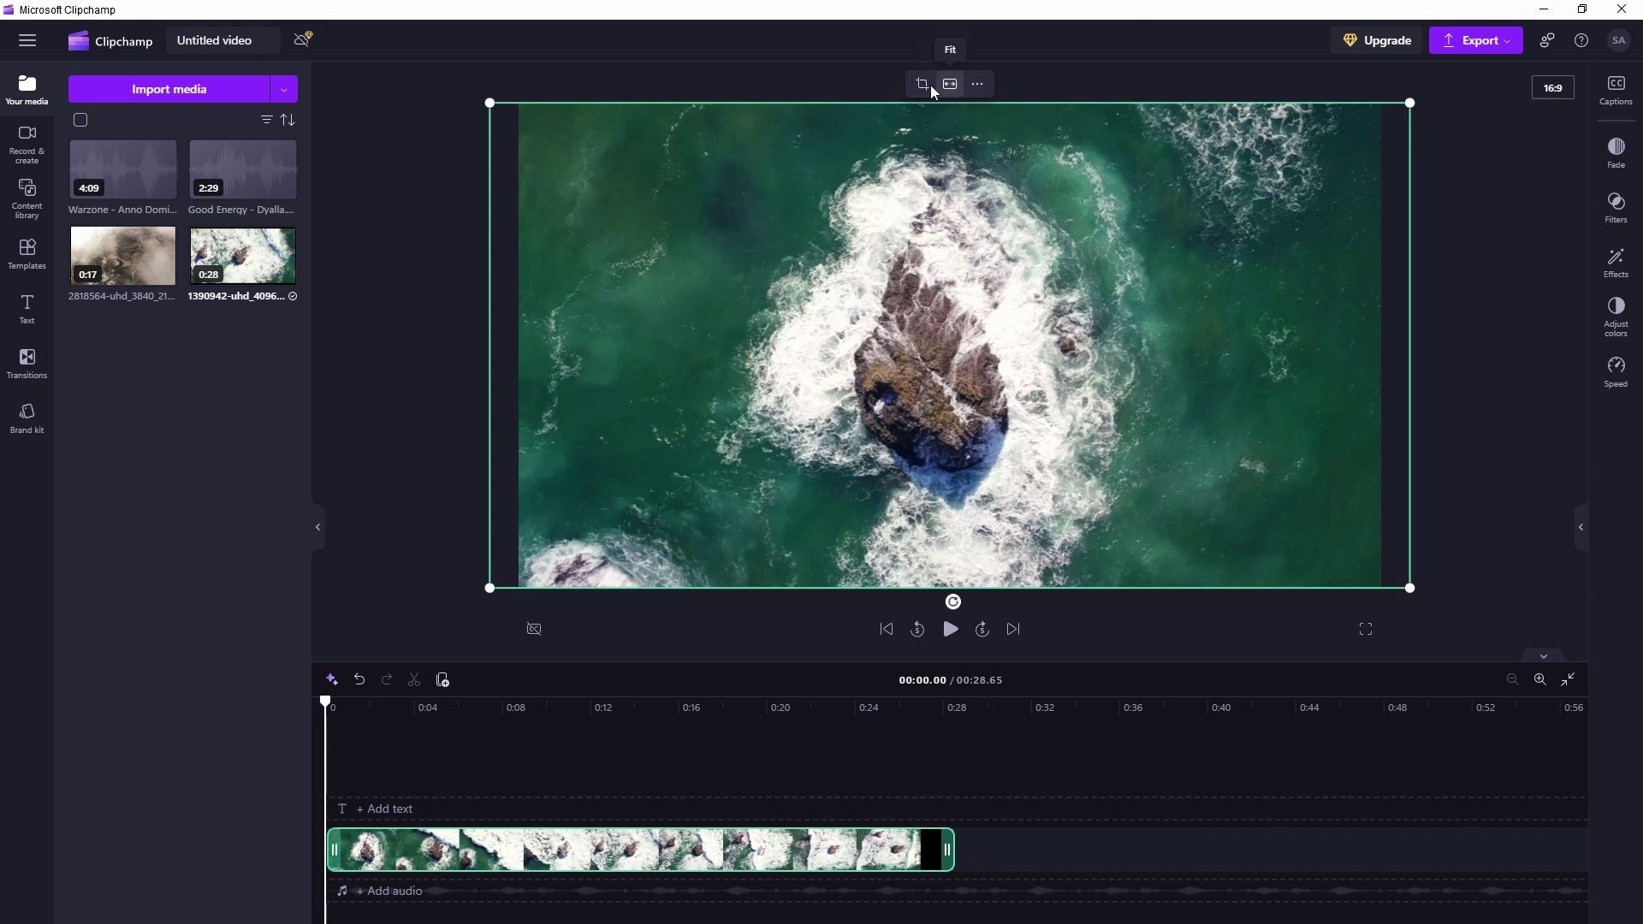
left_click(976, 84)
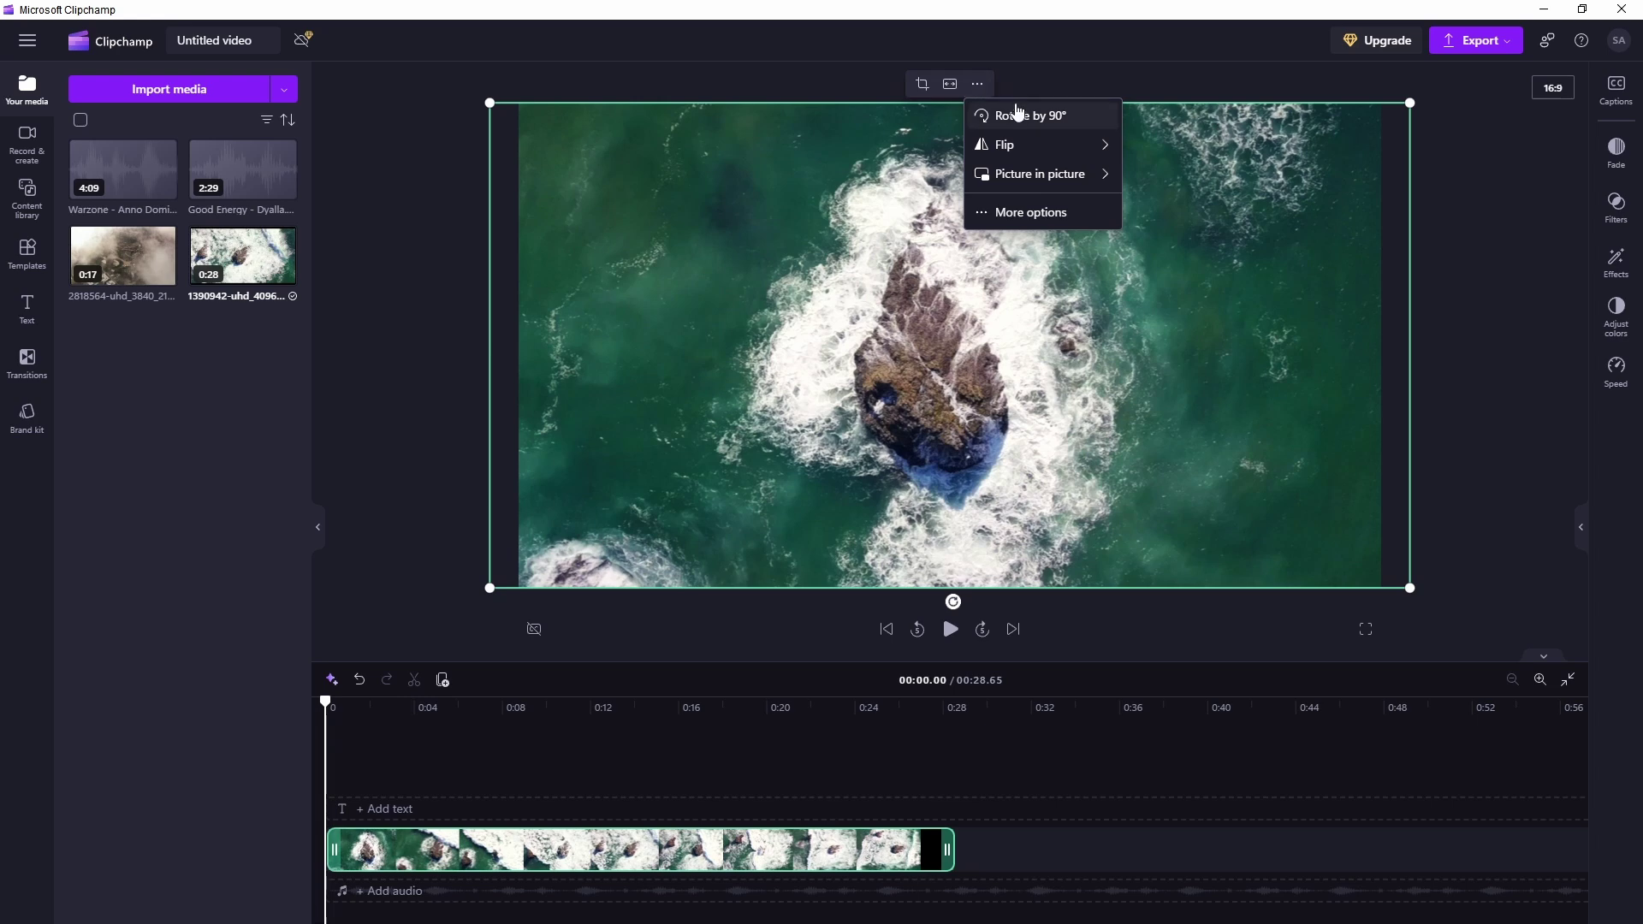
mouse_move(1026, 174)
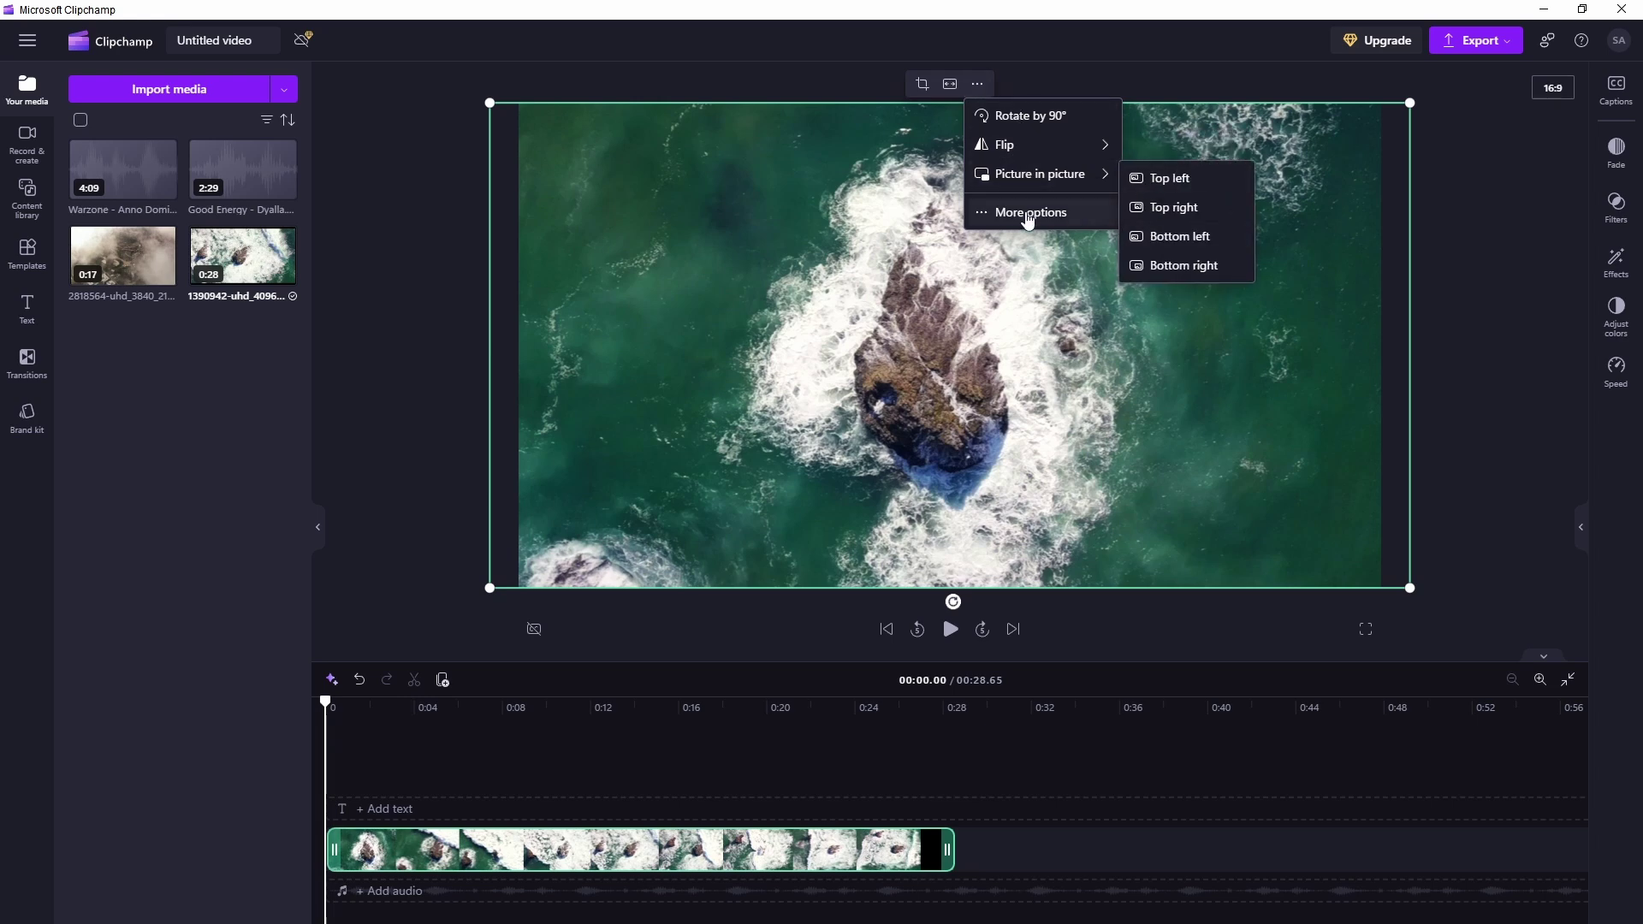
left_click(1027, 212)
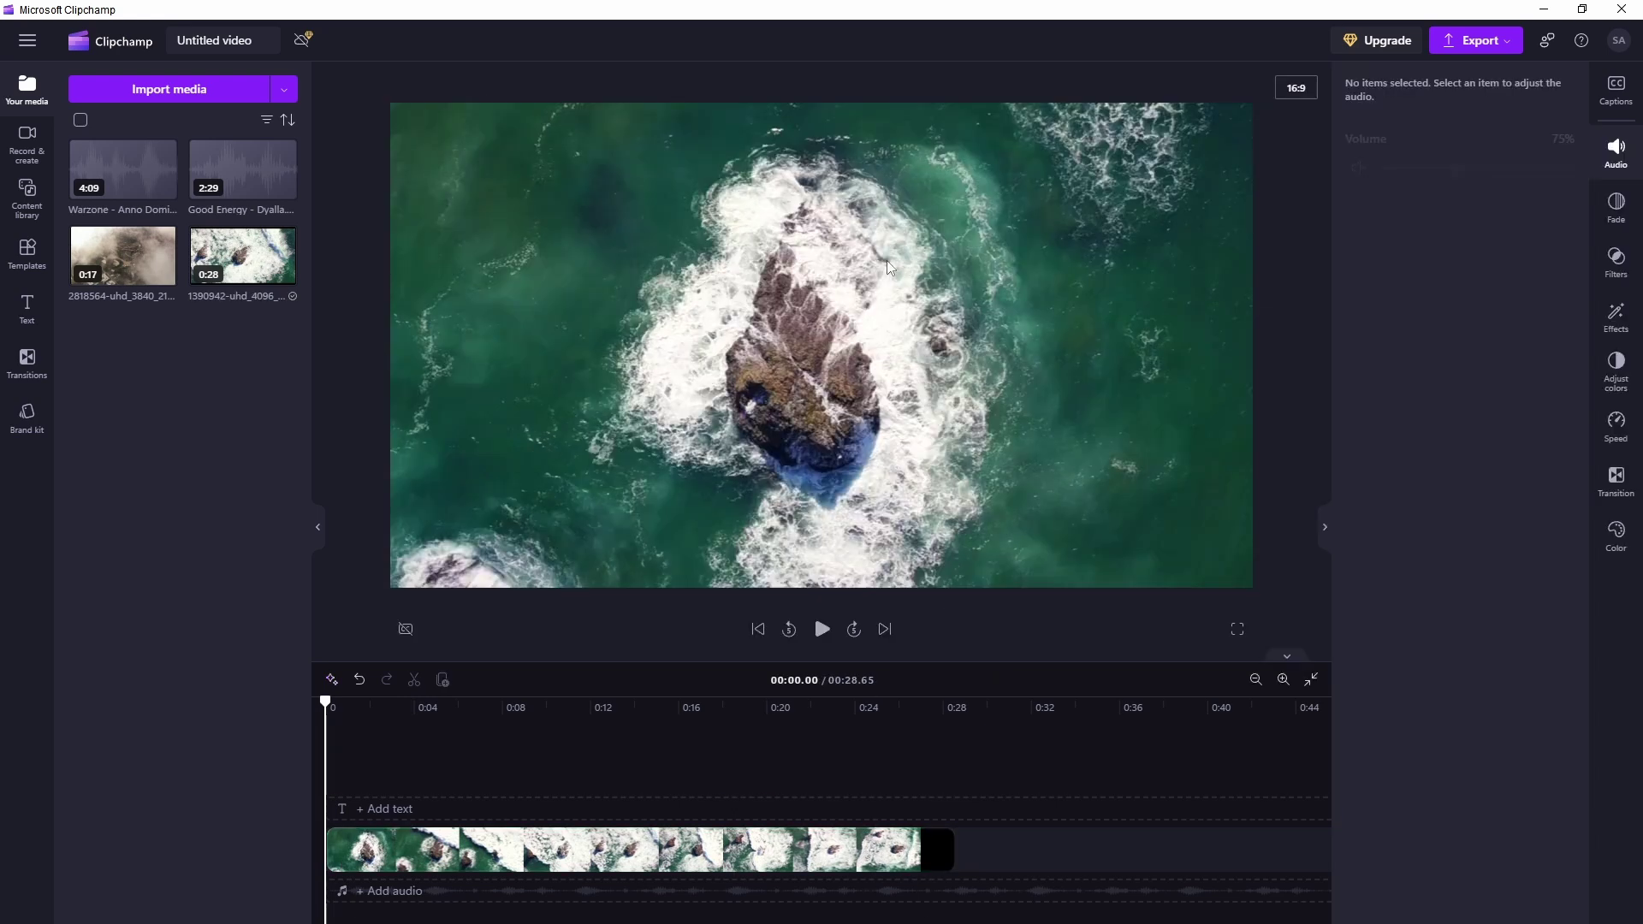
Cut the ocean clip at about 0:03.30 and push its second piece later, leaving a gap
left_click(821, 633)
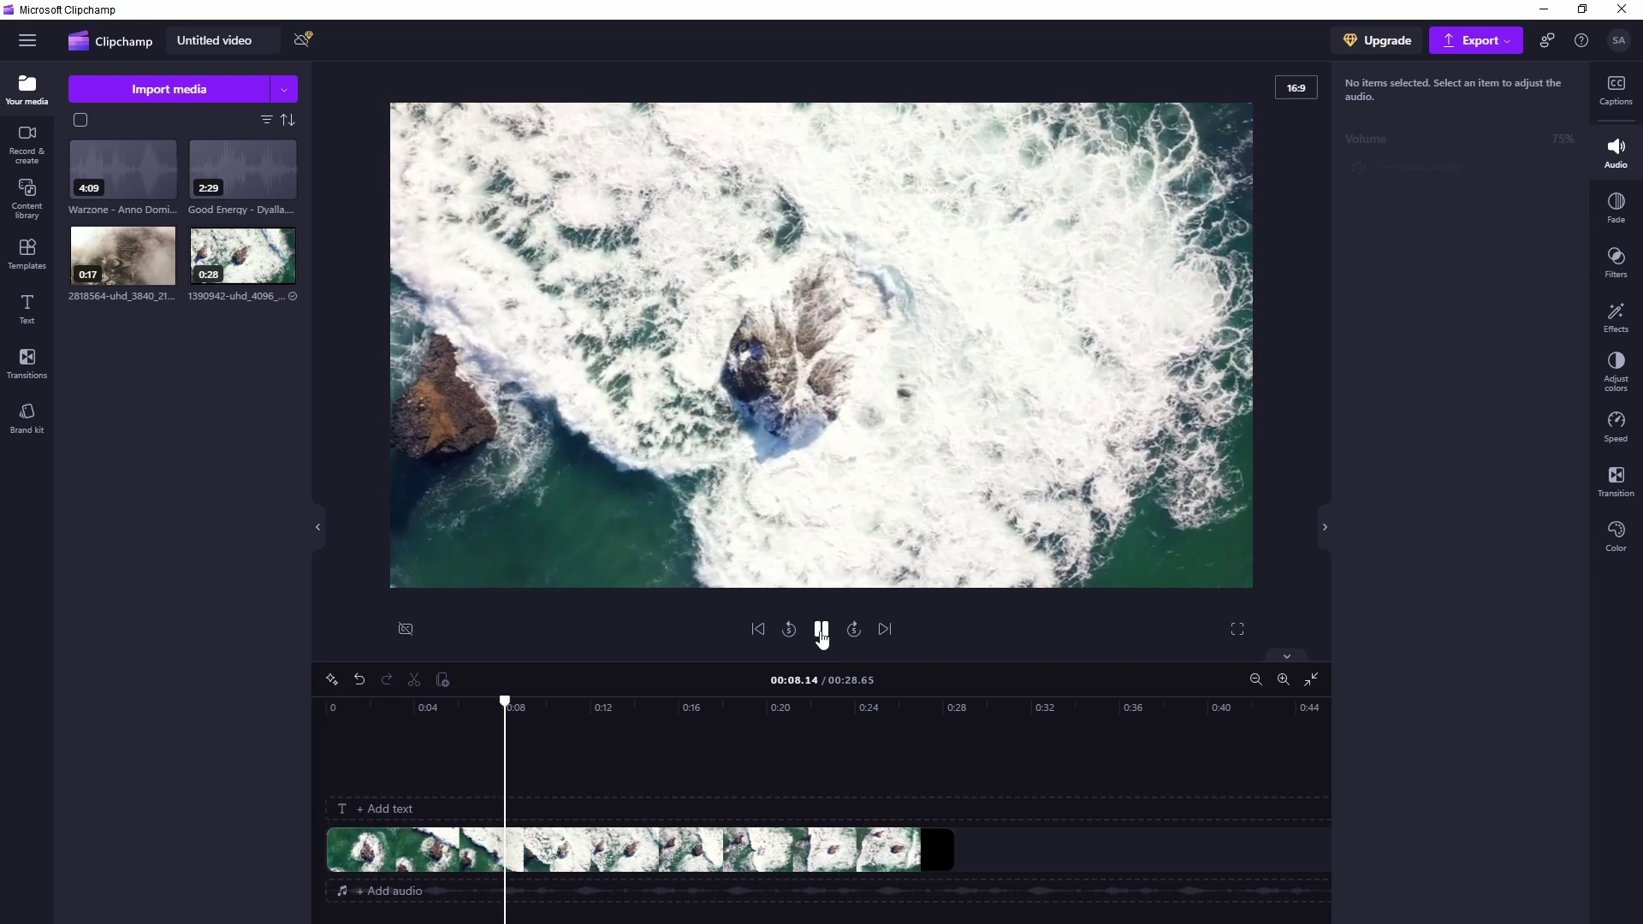
left_click(741, 702)
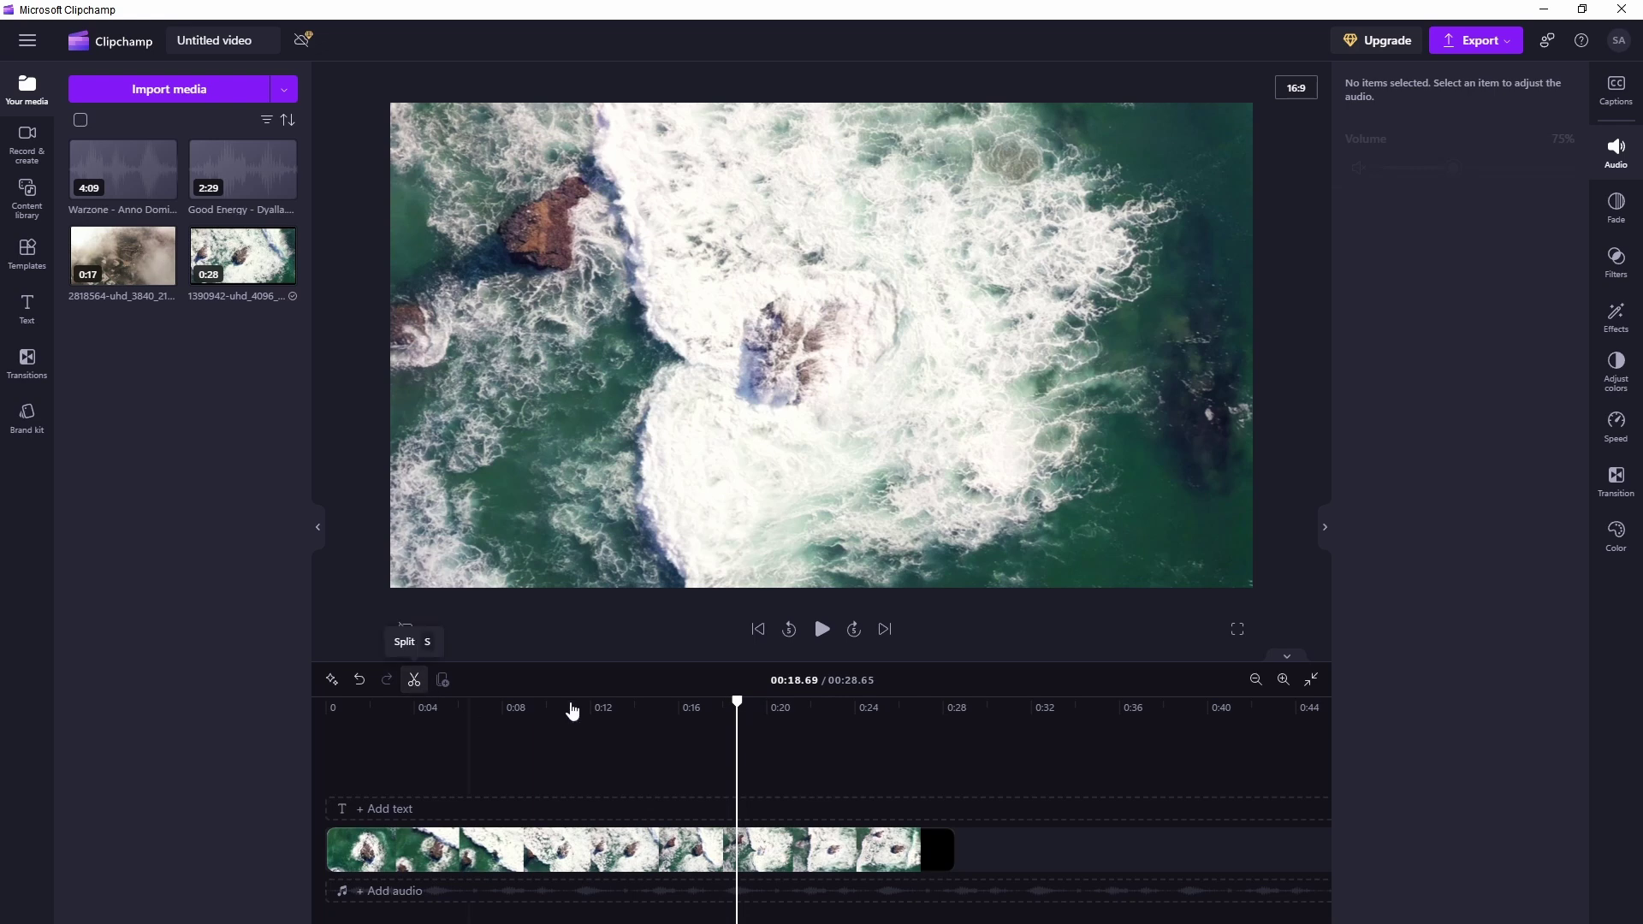
left_click_drag(737, 703, 398, 706)
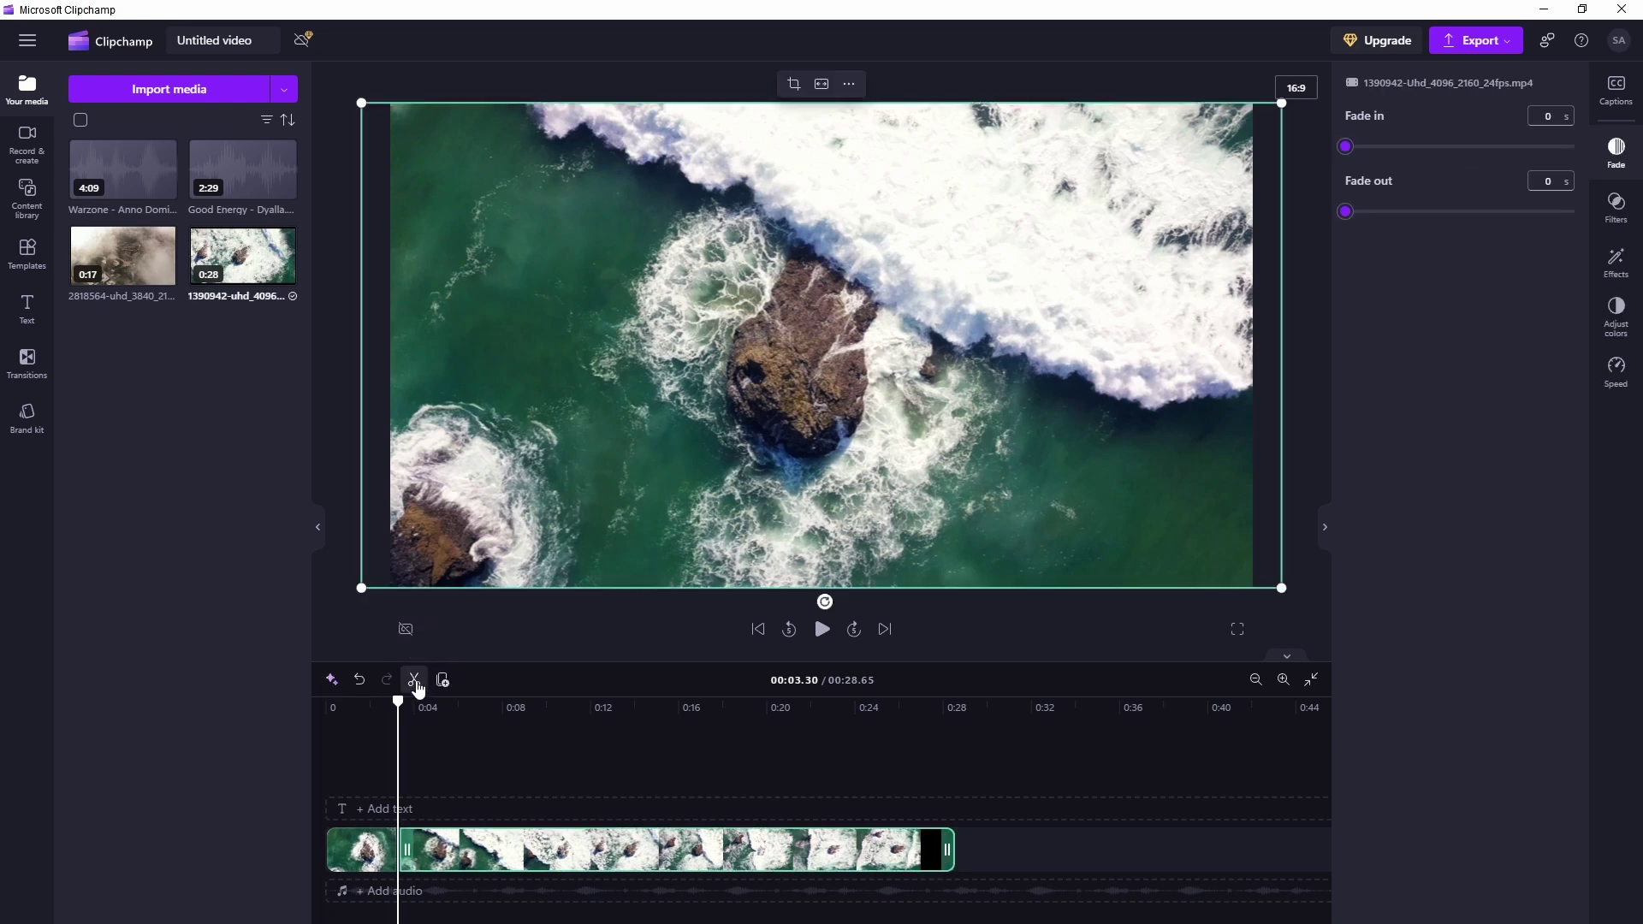
left_click_drag(398, 701, 502, 702)
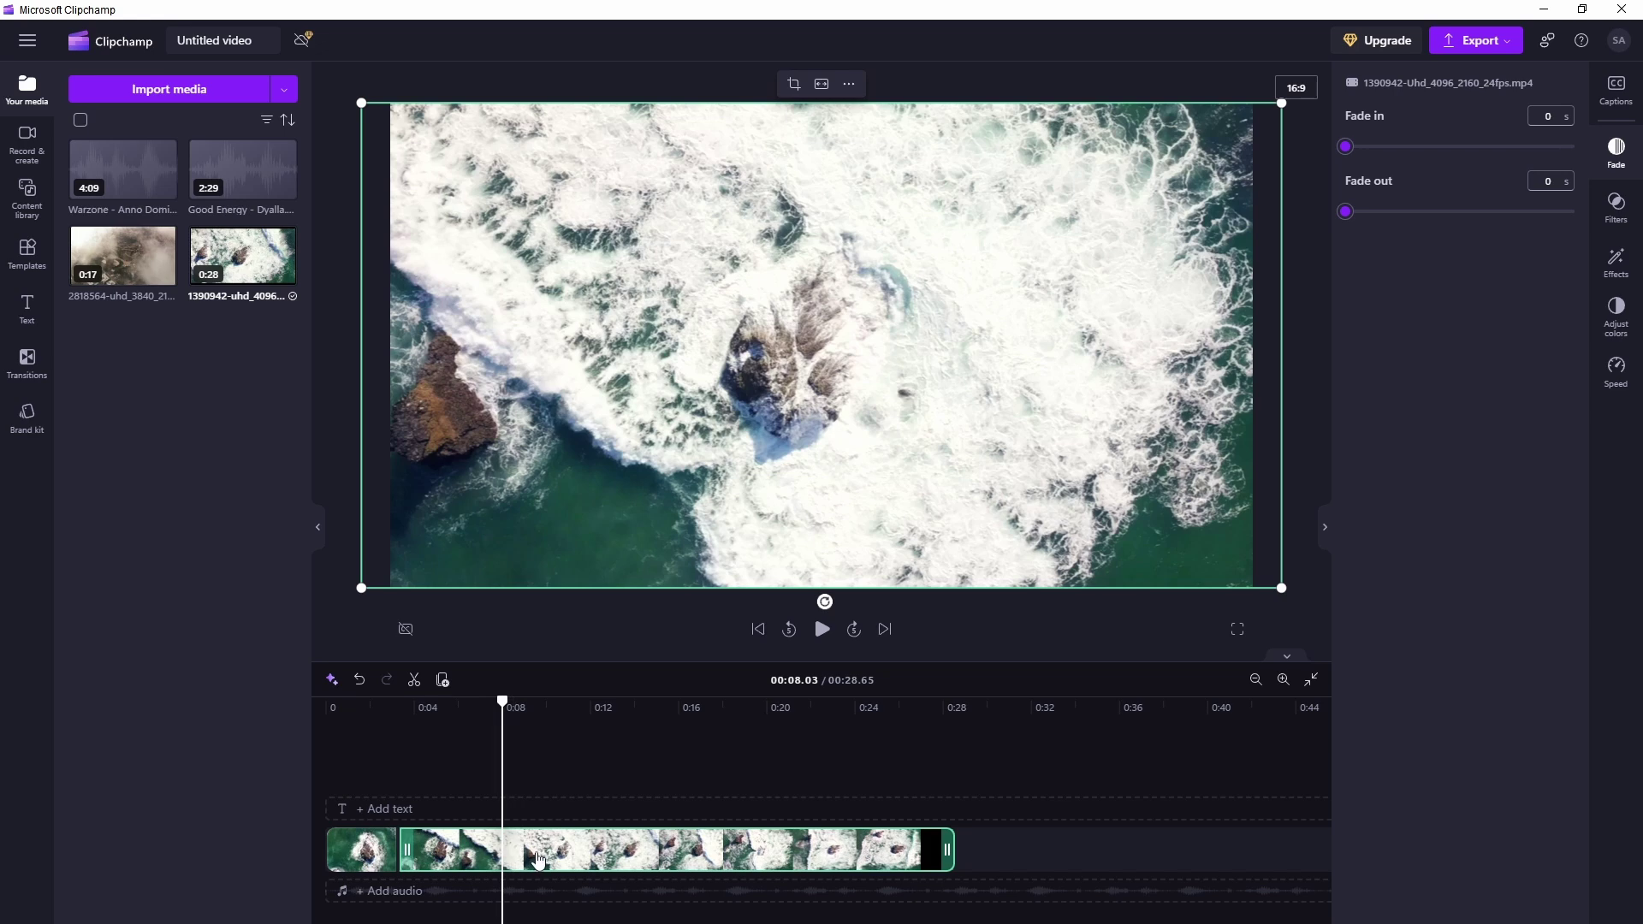
mouse_move(537, 858)
left_mouse_down()
mouse_move(638, 862)
mouse_move(530, 861)
left_mouse_up()
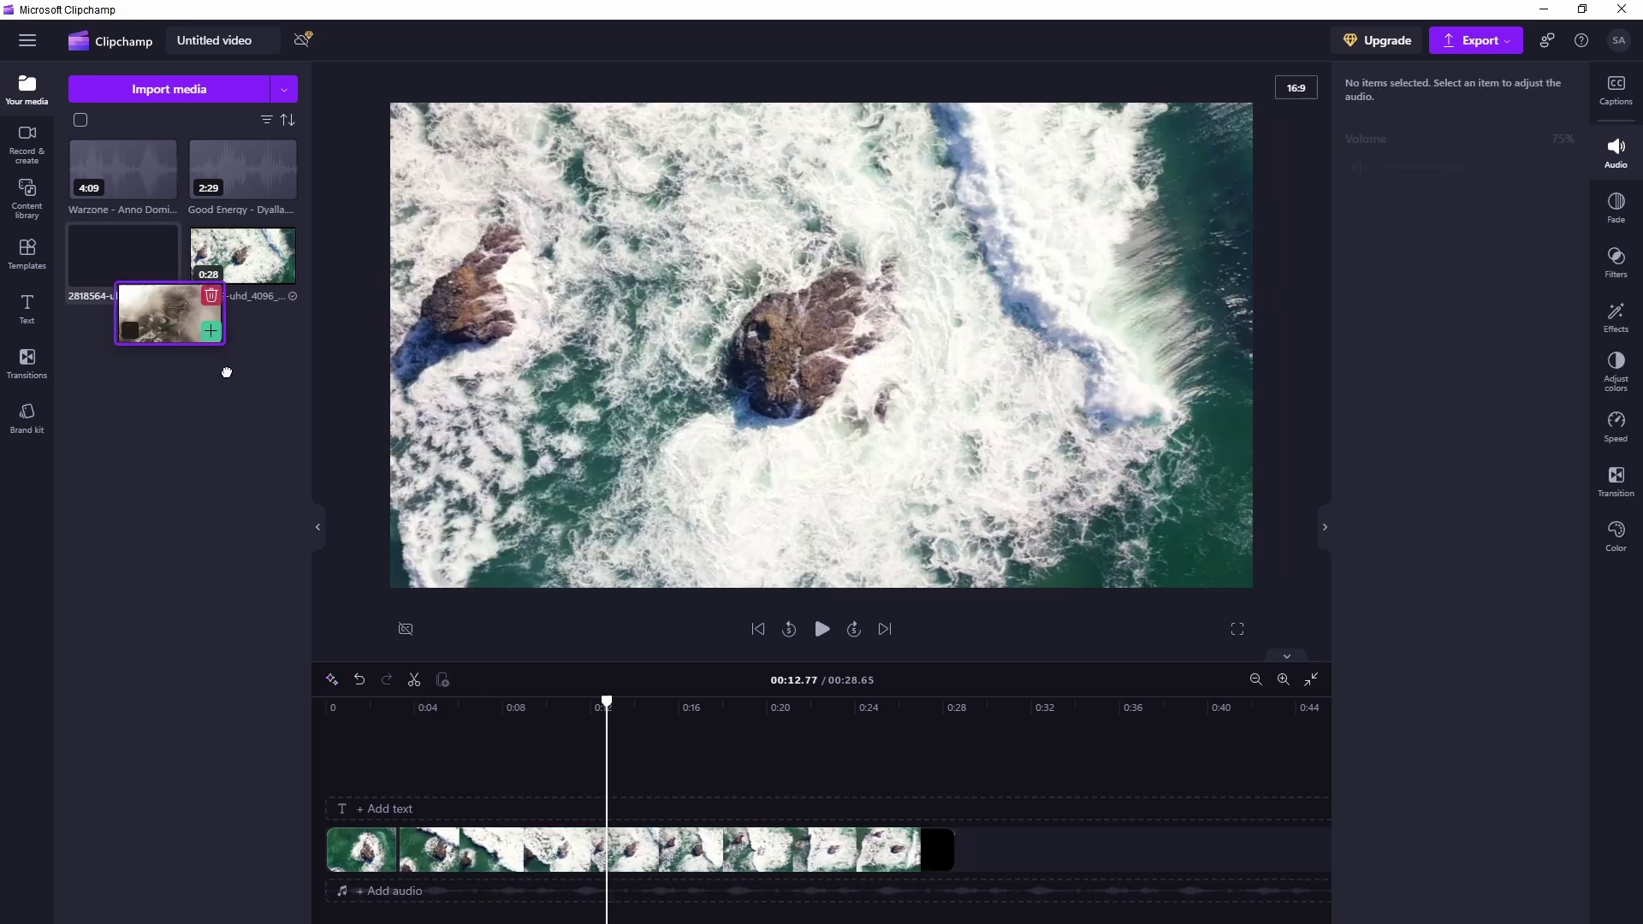
Lay the foggy city clip above the ocean clip at the 0:03 cut, remove the gap, and preview
left_click_drag(227, 372, 390, 801)
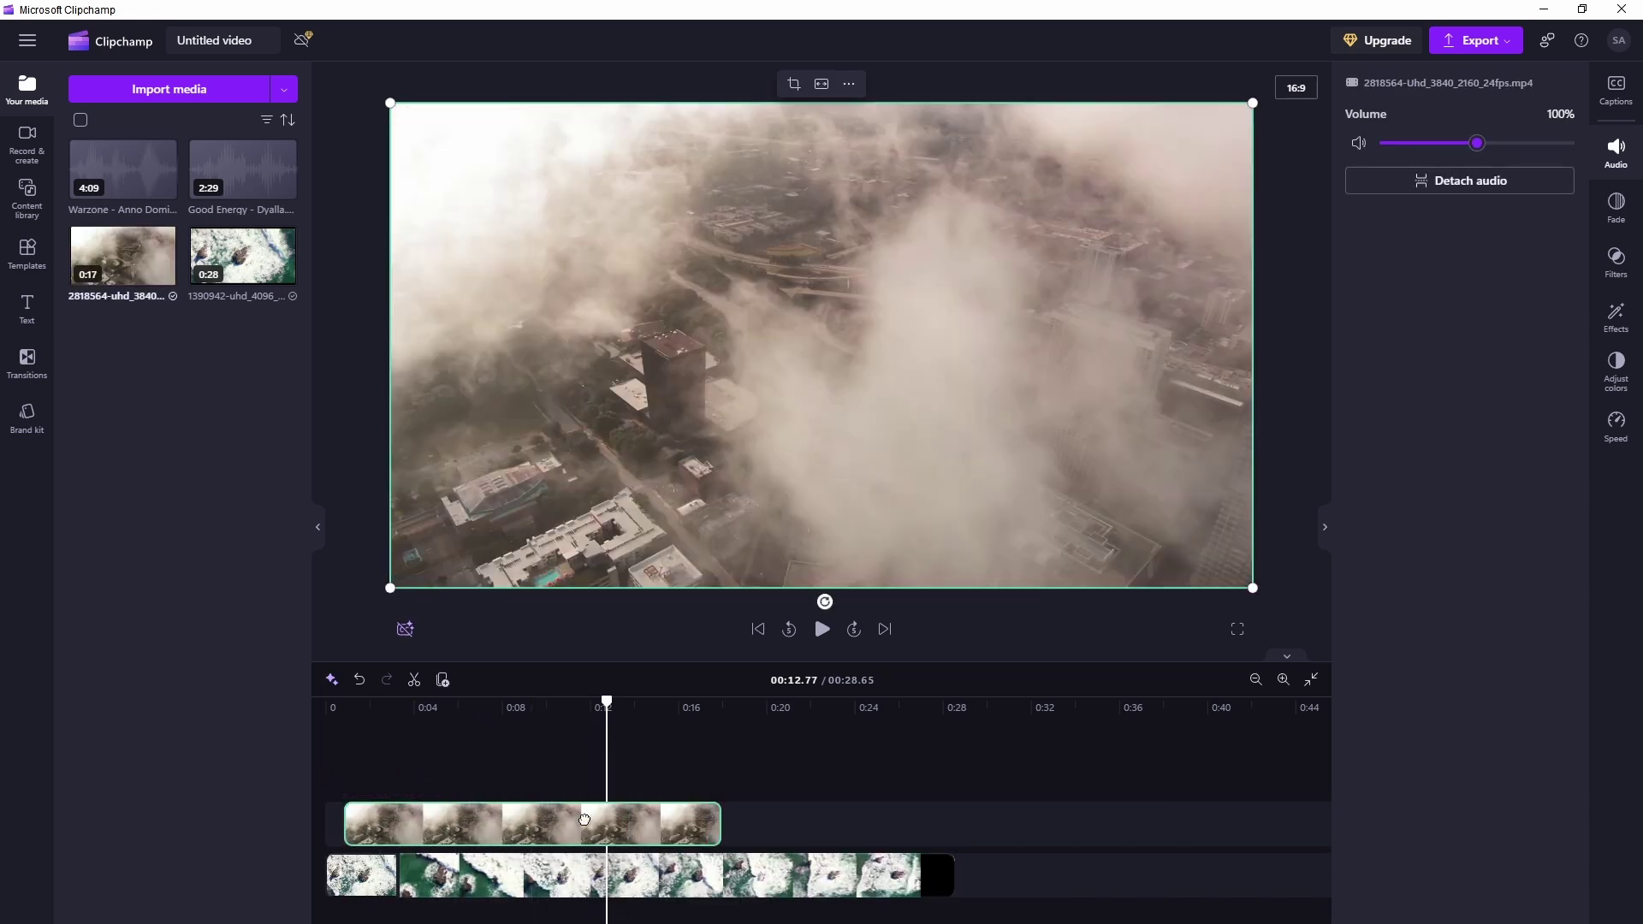
left_click_drag(584, 820, 709, 820)
left_click_drag(667, 875, 949, 875)
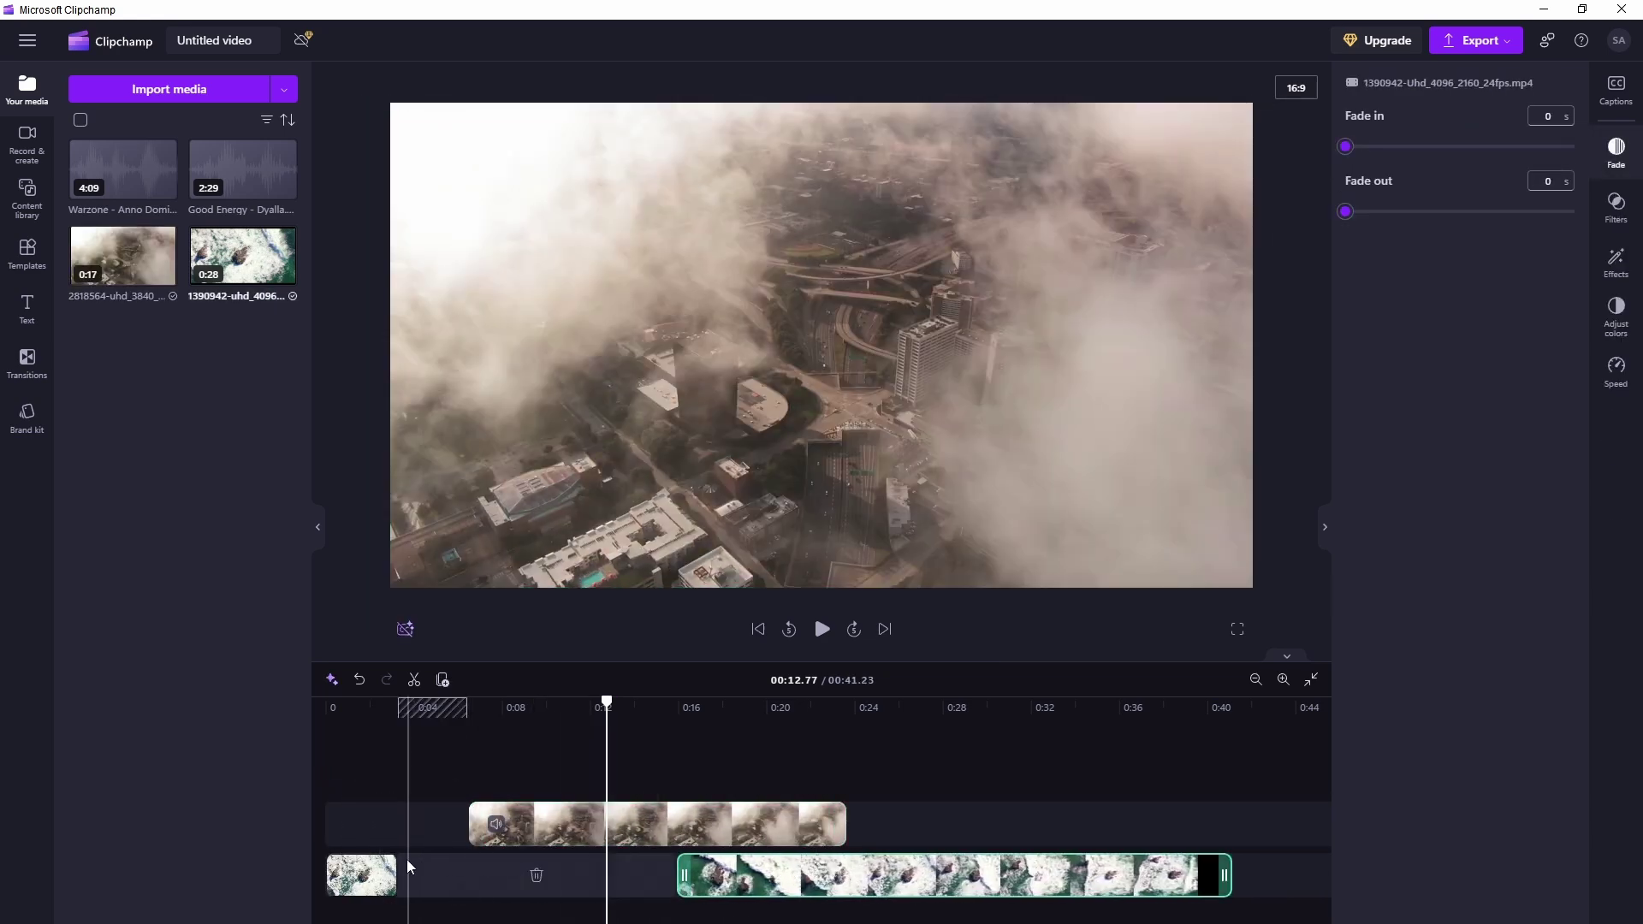
left_click(437, 871)
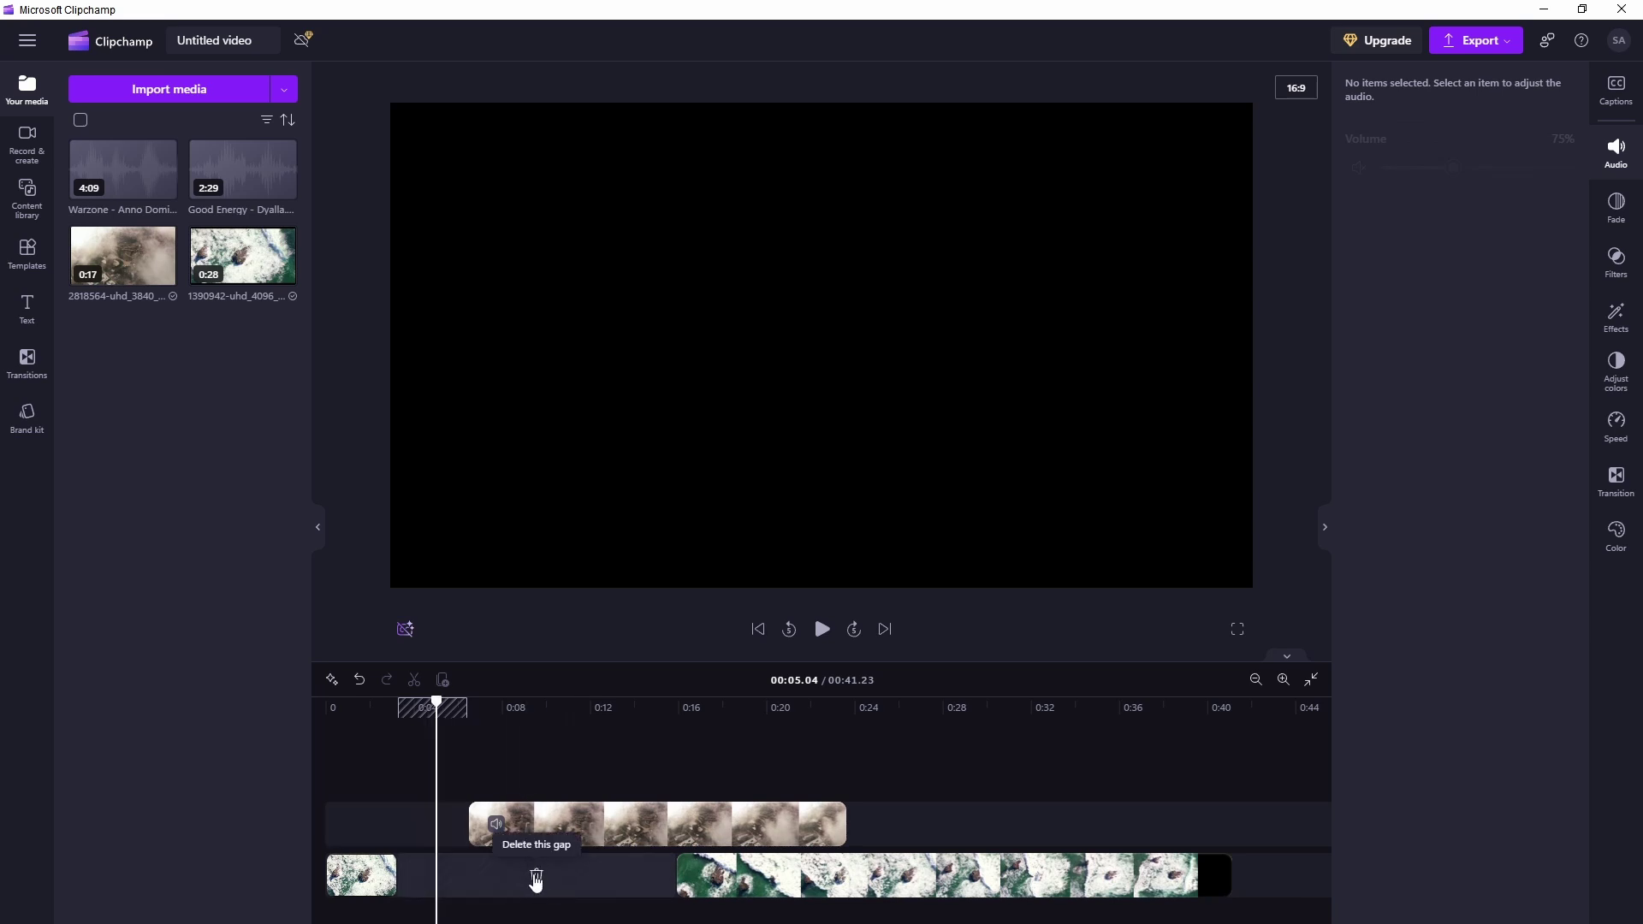
left_click(535, 879)
left_click(456, 864)
left_click_drag(456, 864, 456, 826)
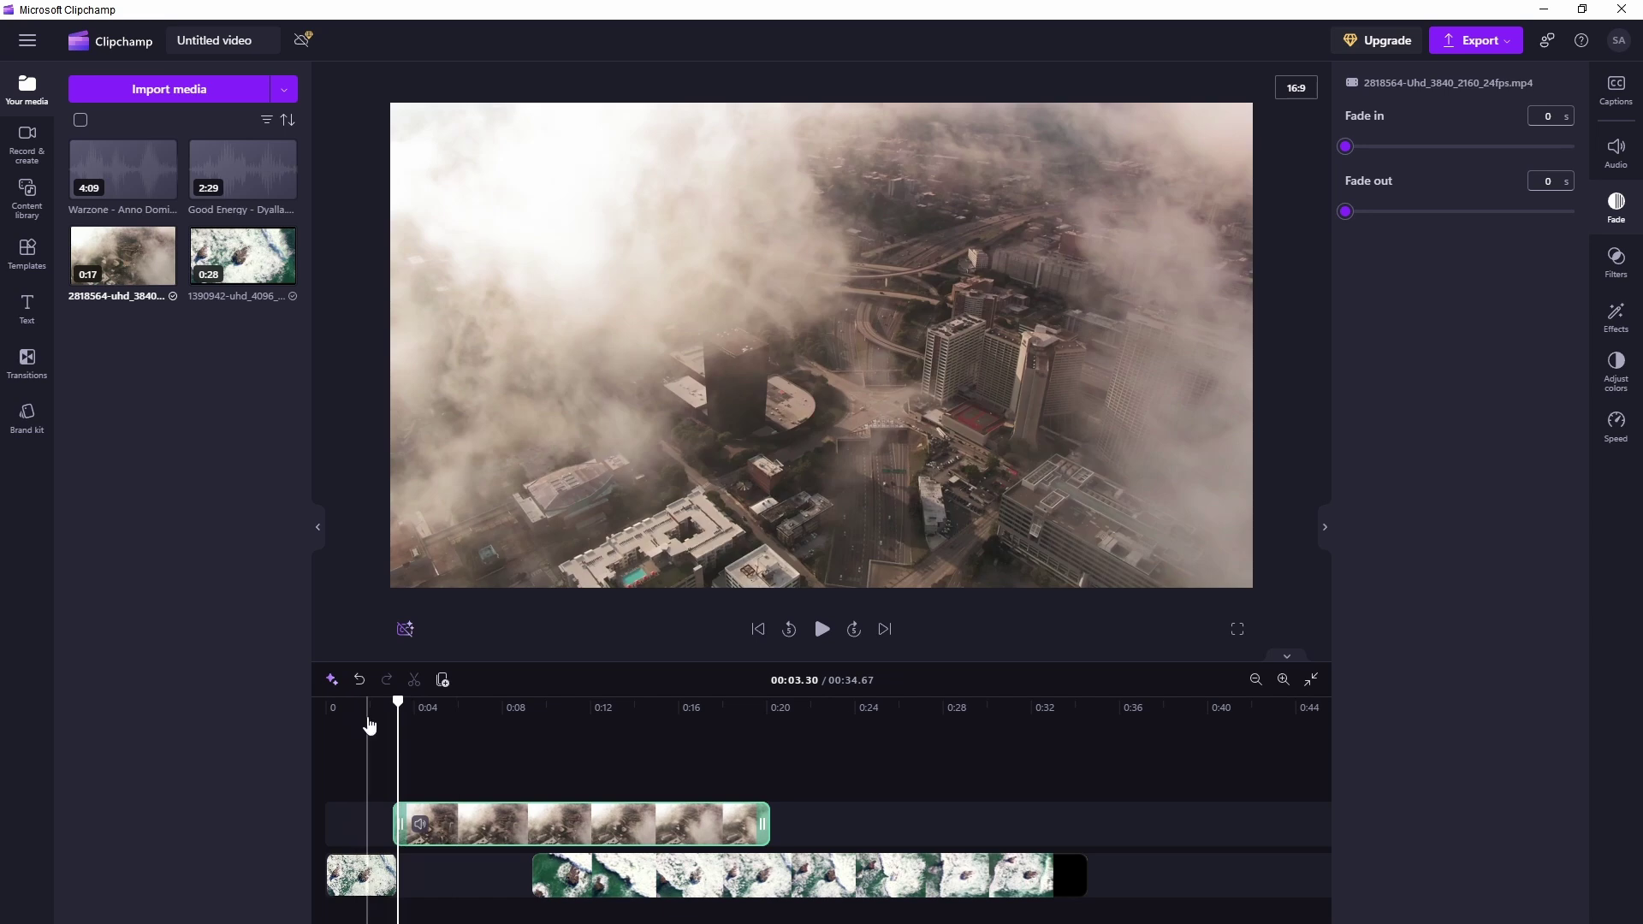
left_click(368, 725)
left_click(818, 641)
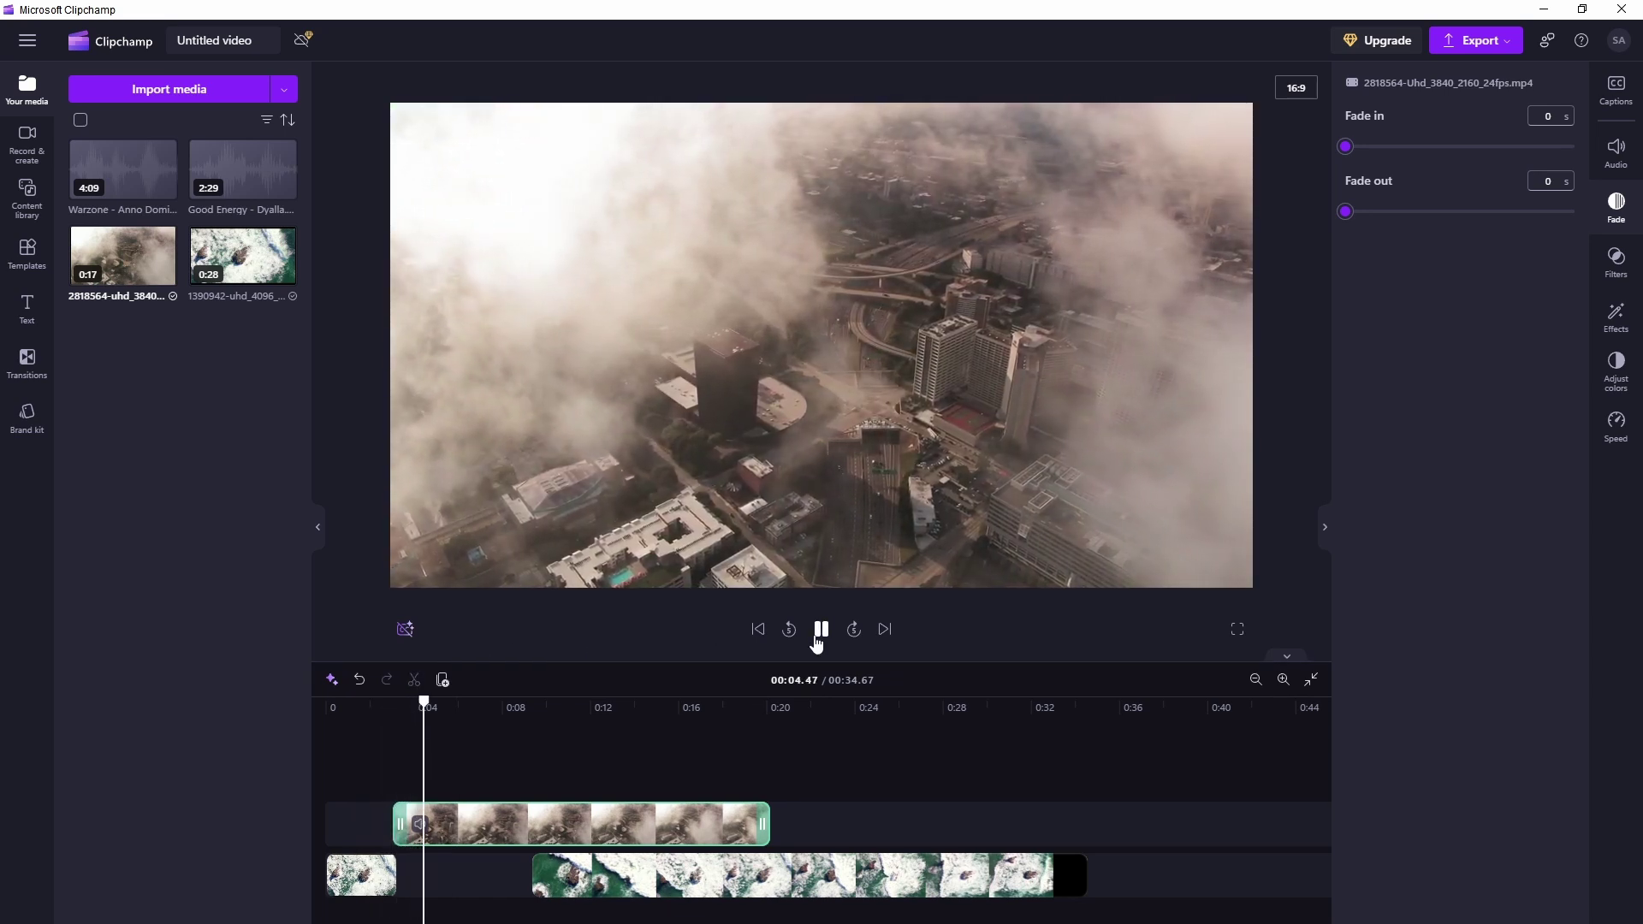
Add the Warzone - Anno Domini Beats track beneath the video and trim the city clip to end near 0:09
left_click(817, 641)
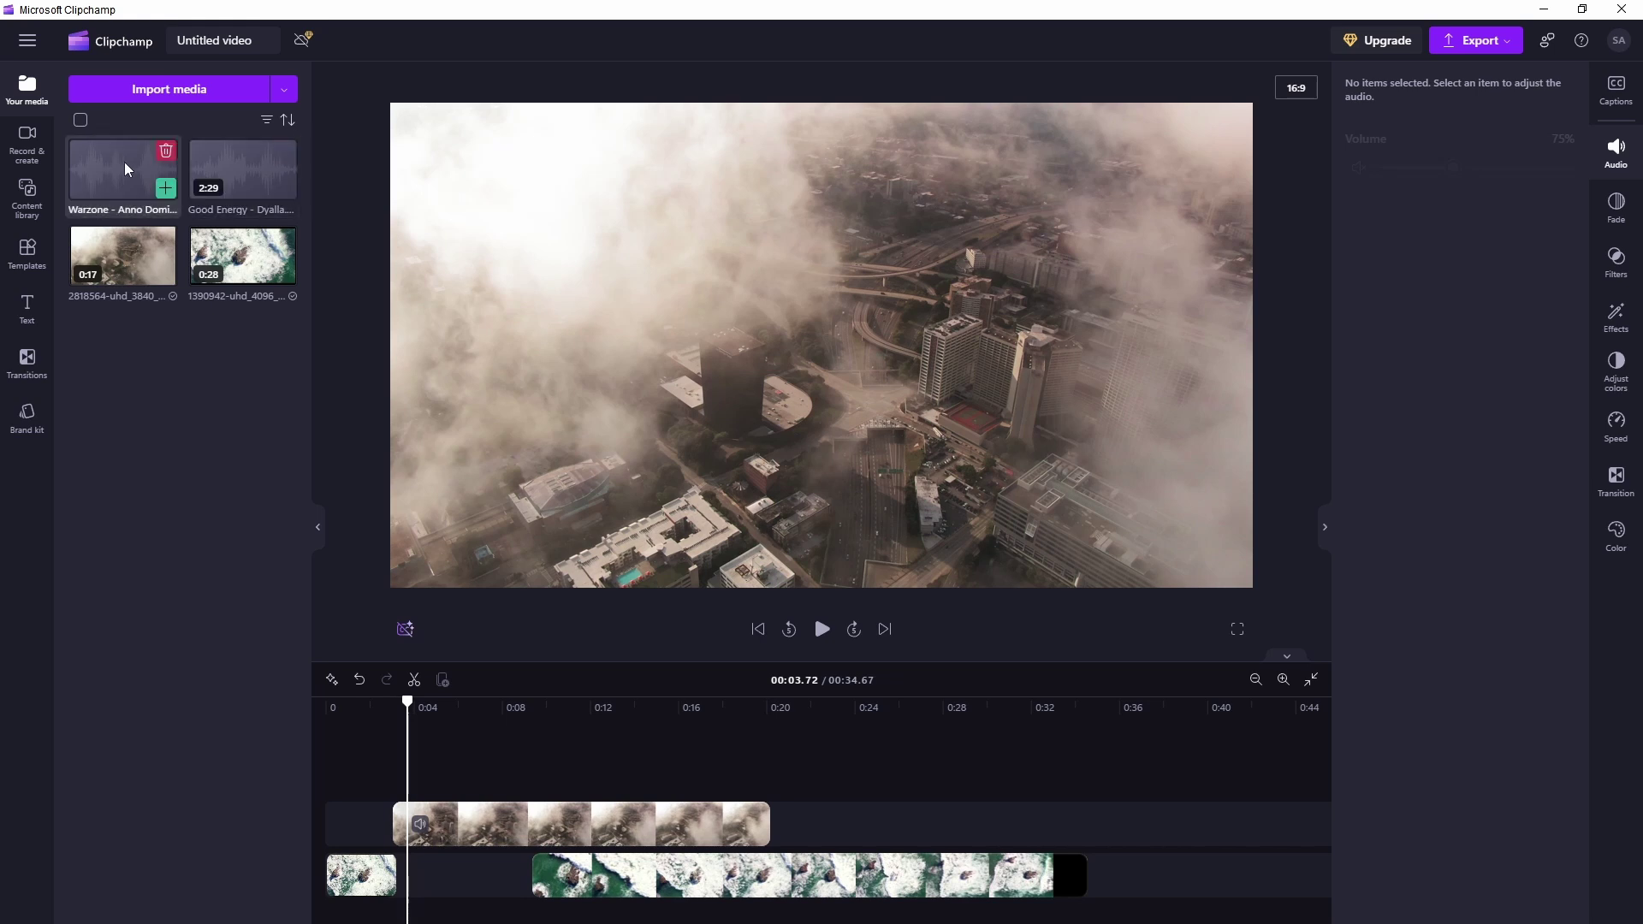
left_click_drag(107, 176, 385, 898)
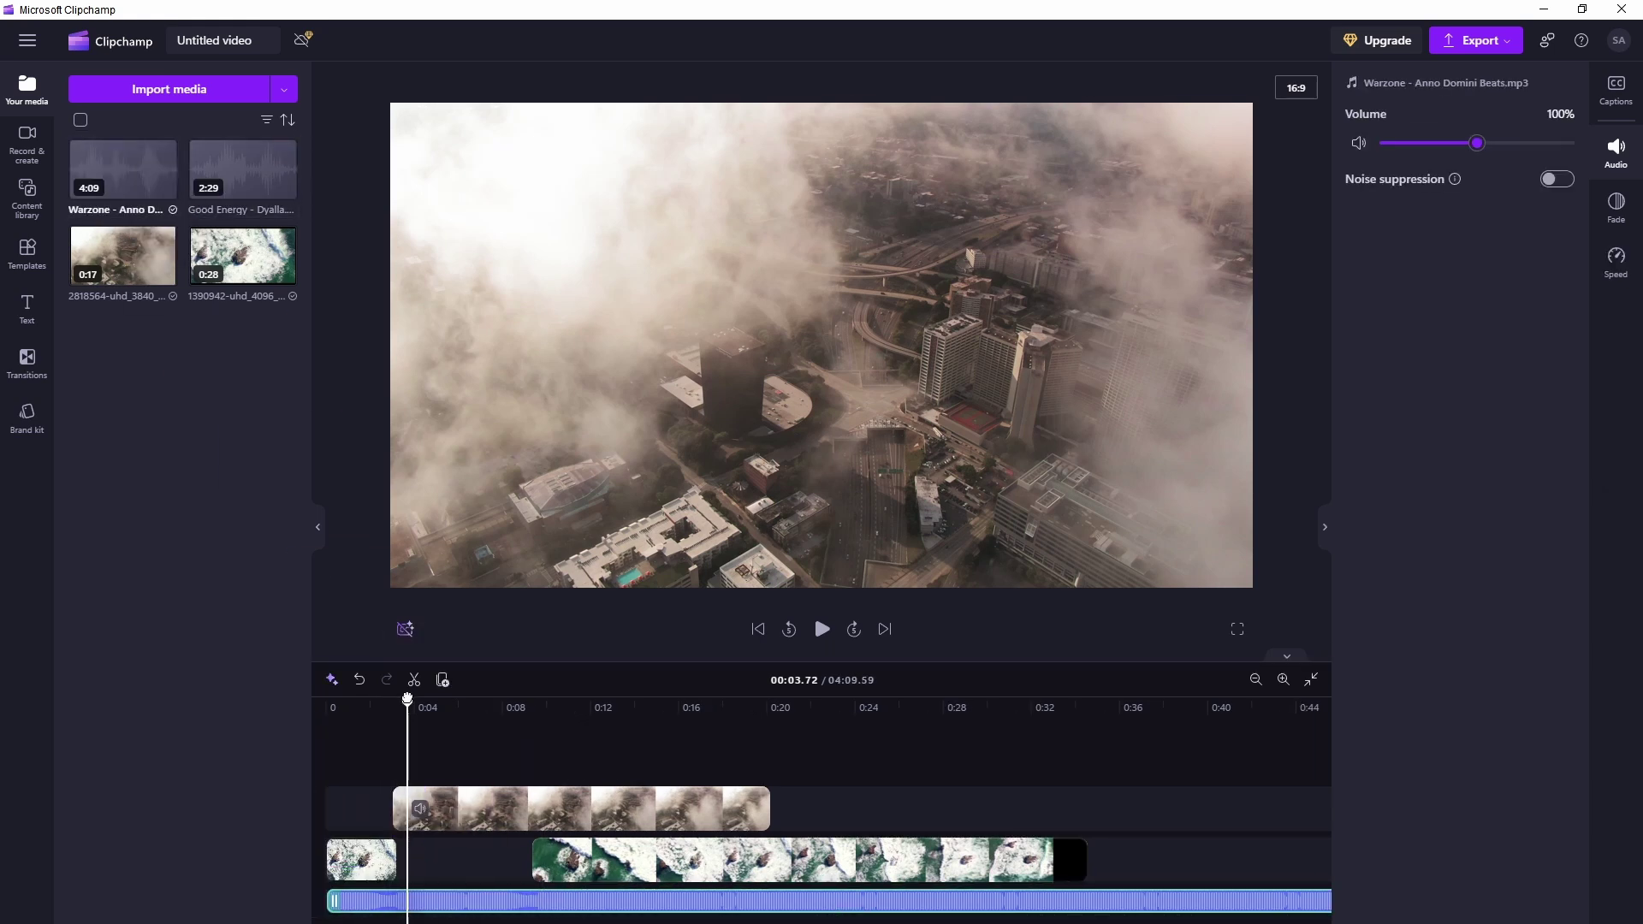
left_click_drag(407, 703, 312, 724)
left_click(821, 634)
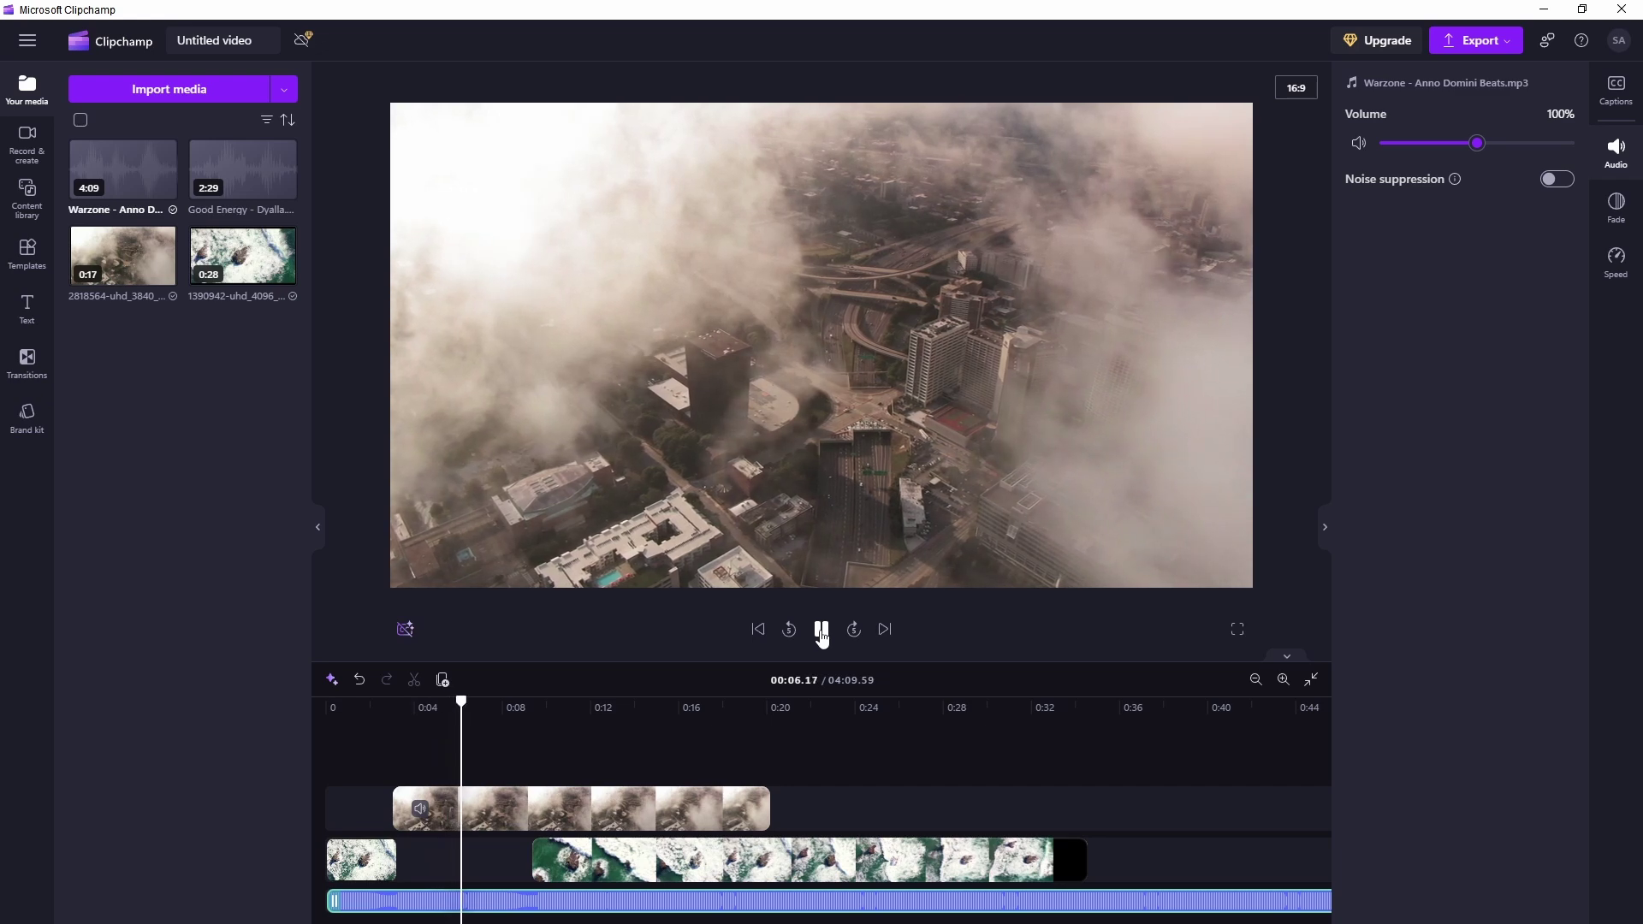
left_click_drag(768, 806, 529, 803)
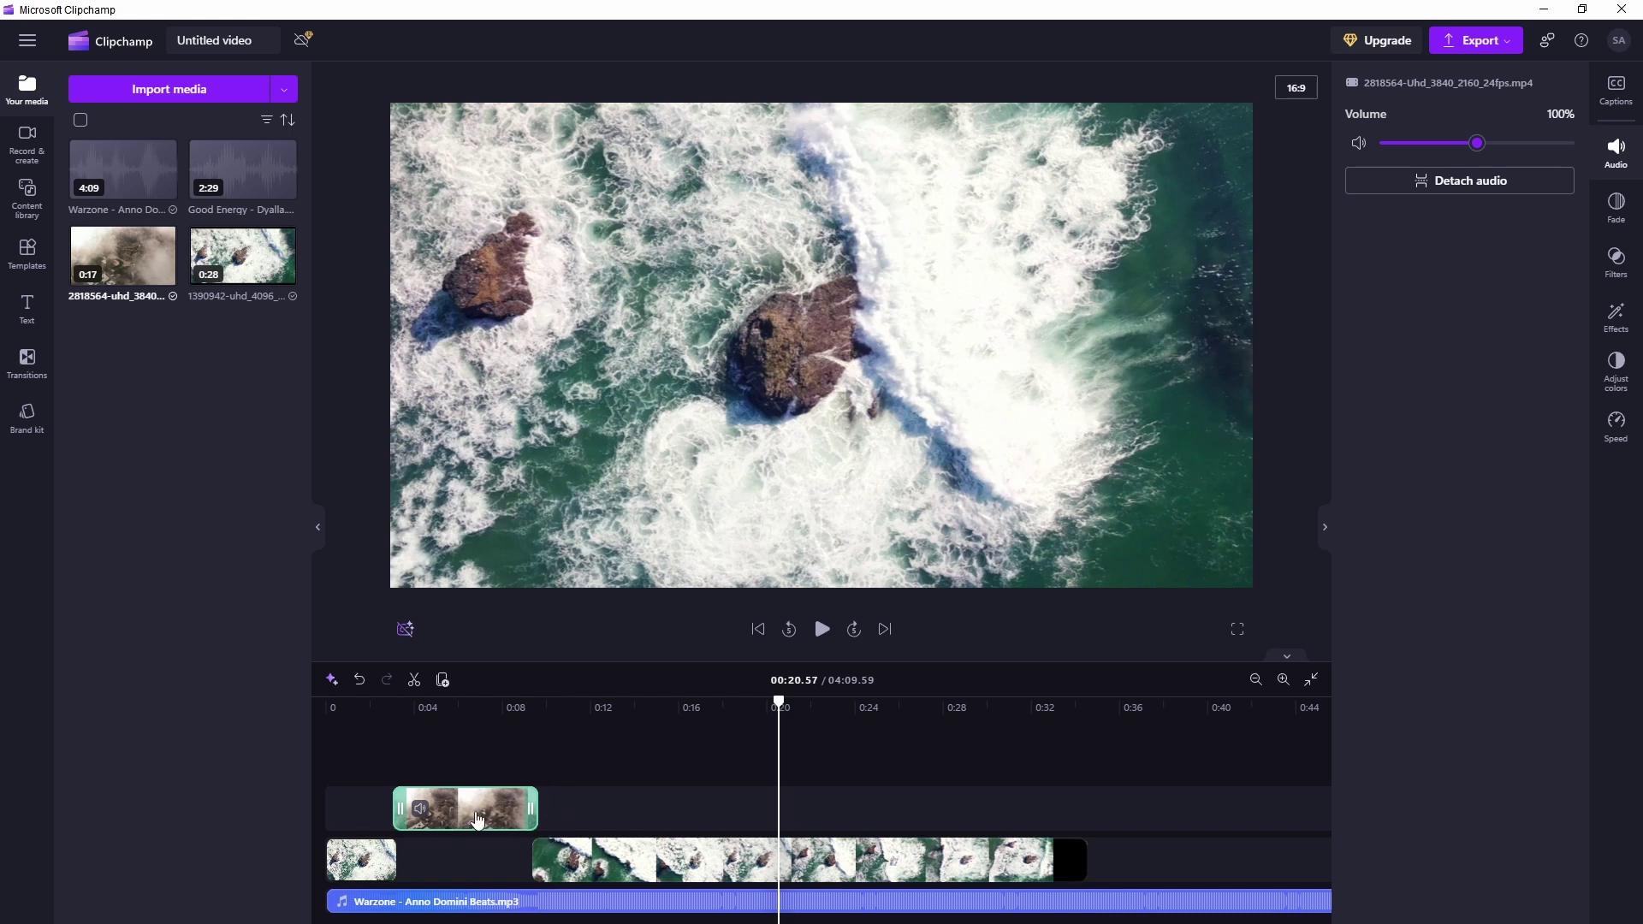
left_click(1255, 679)
left_click(1256, 680)
left_click(1255, 679)
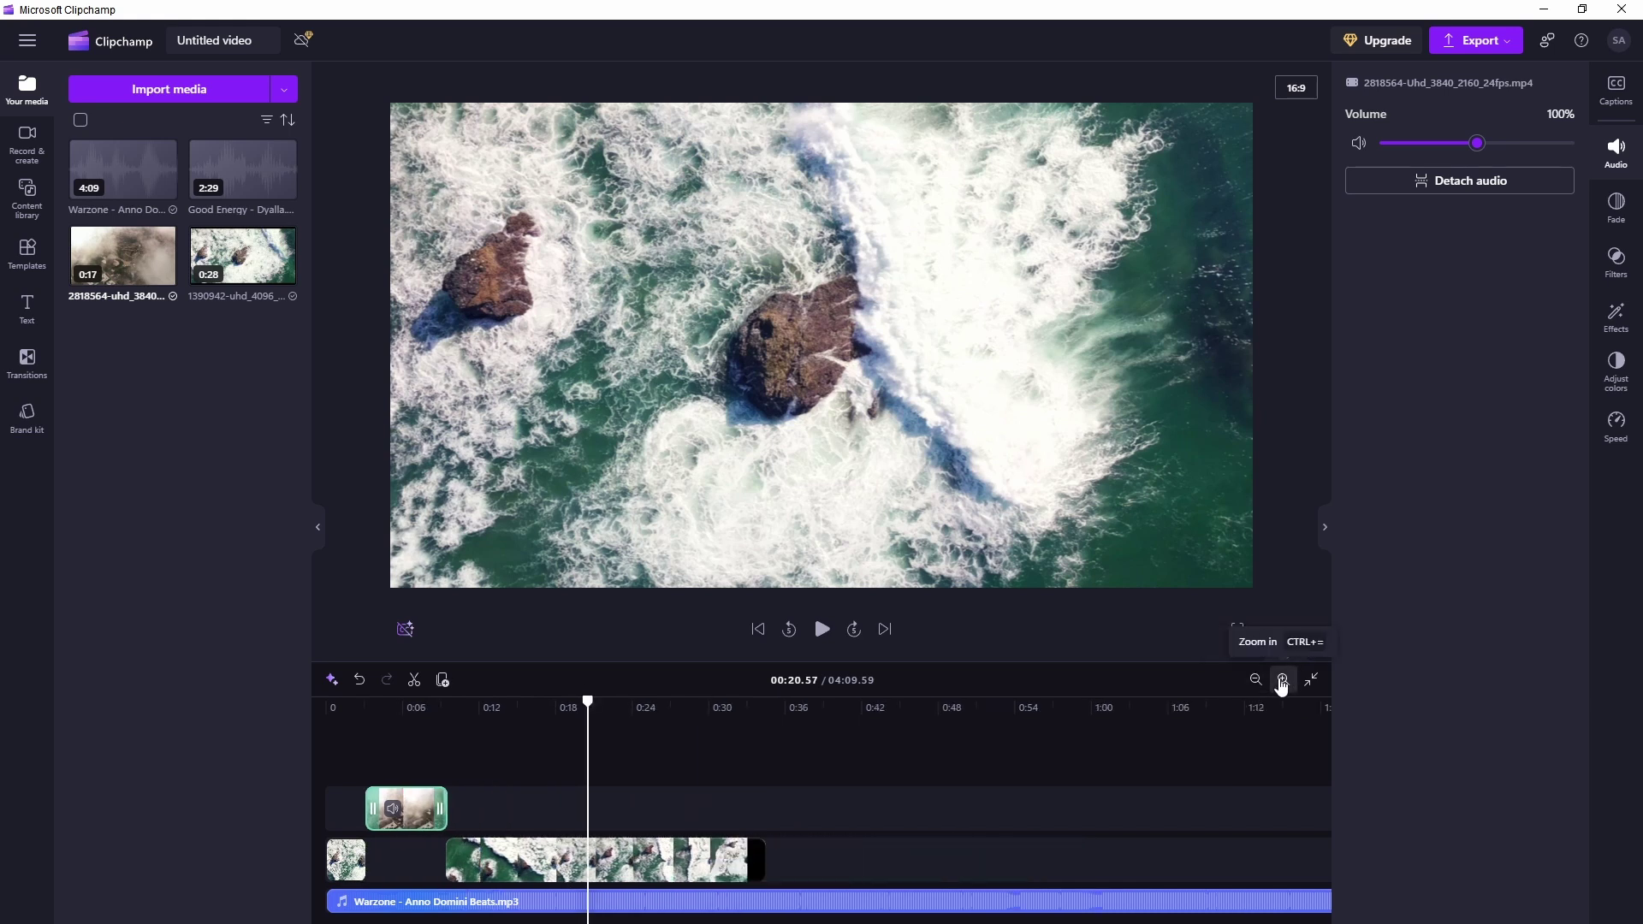
left_click(1281, 681)
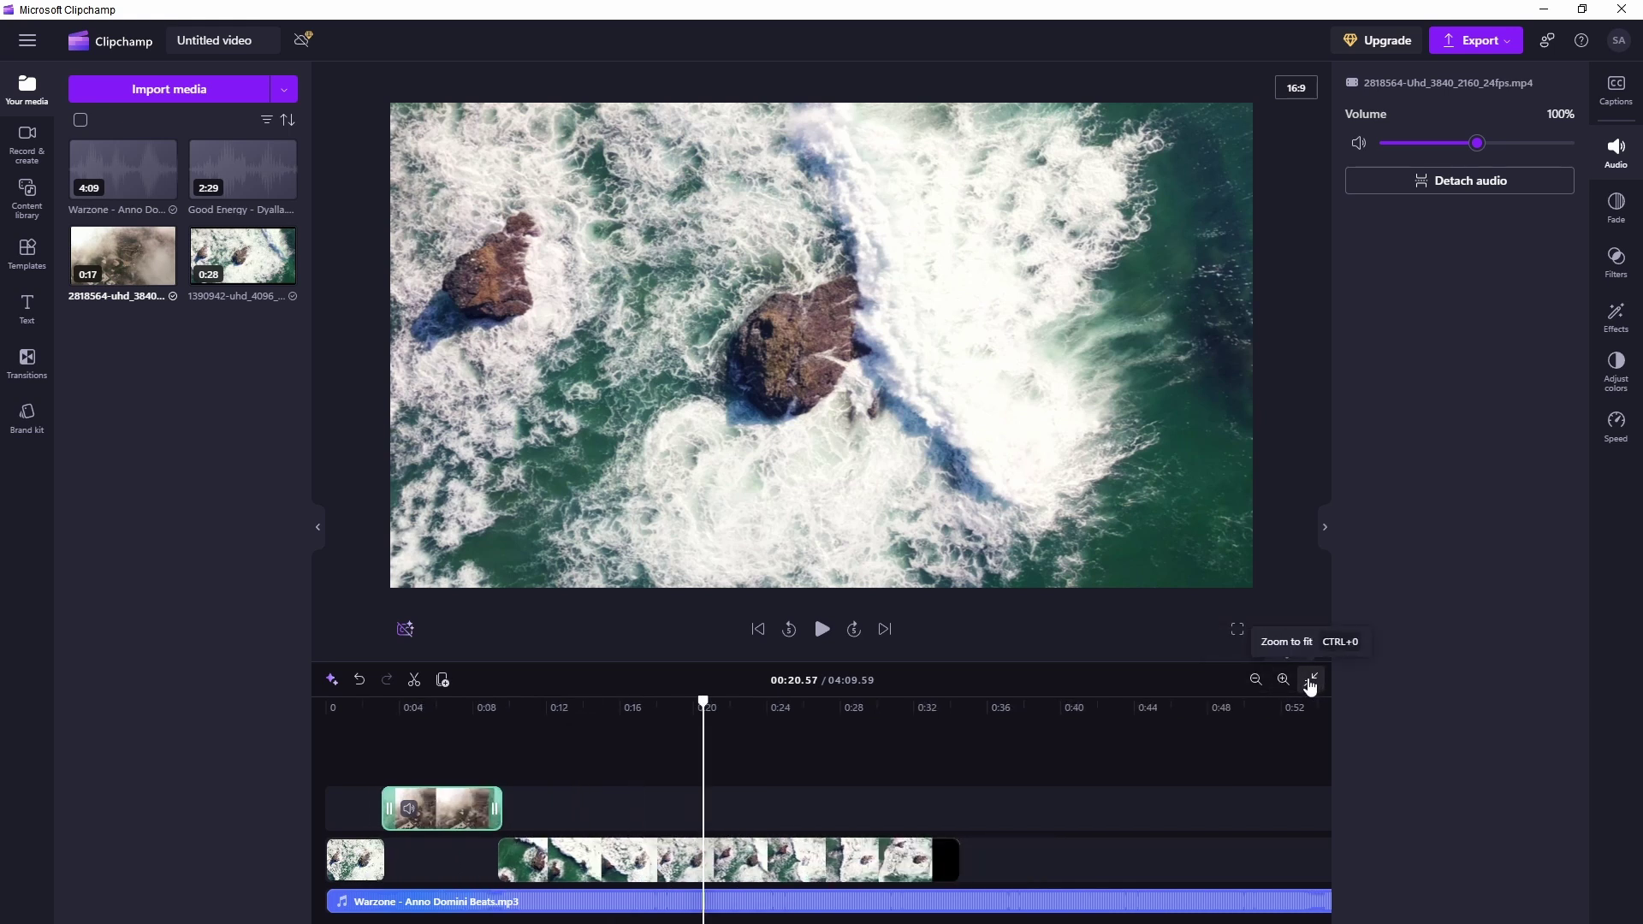
left_click(1310, 683)
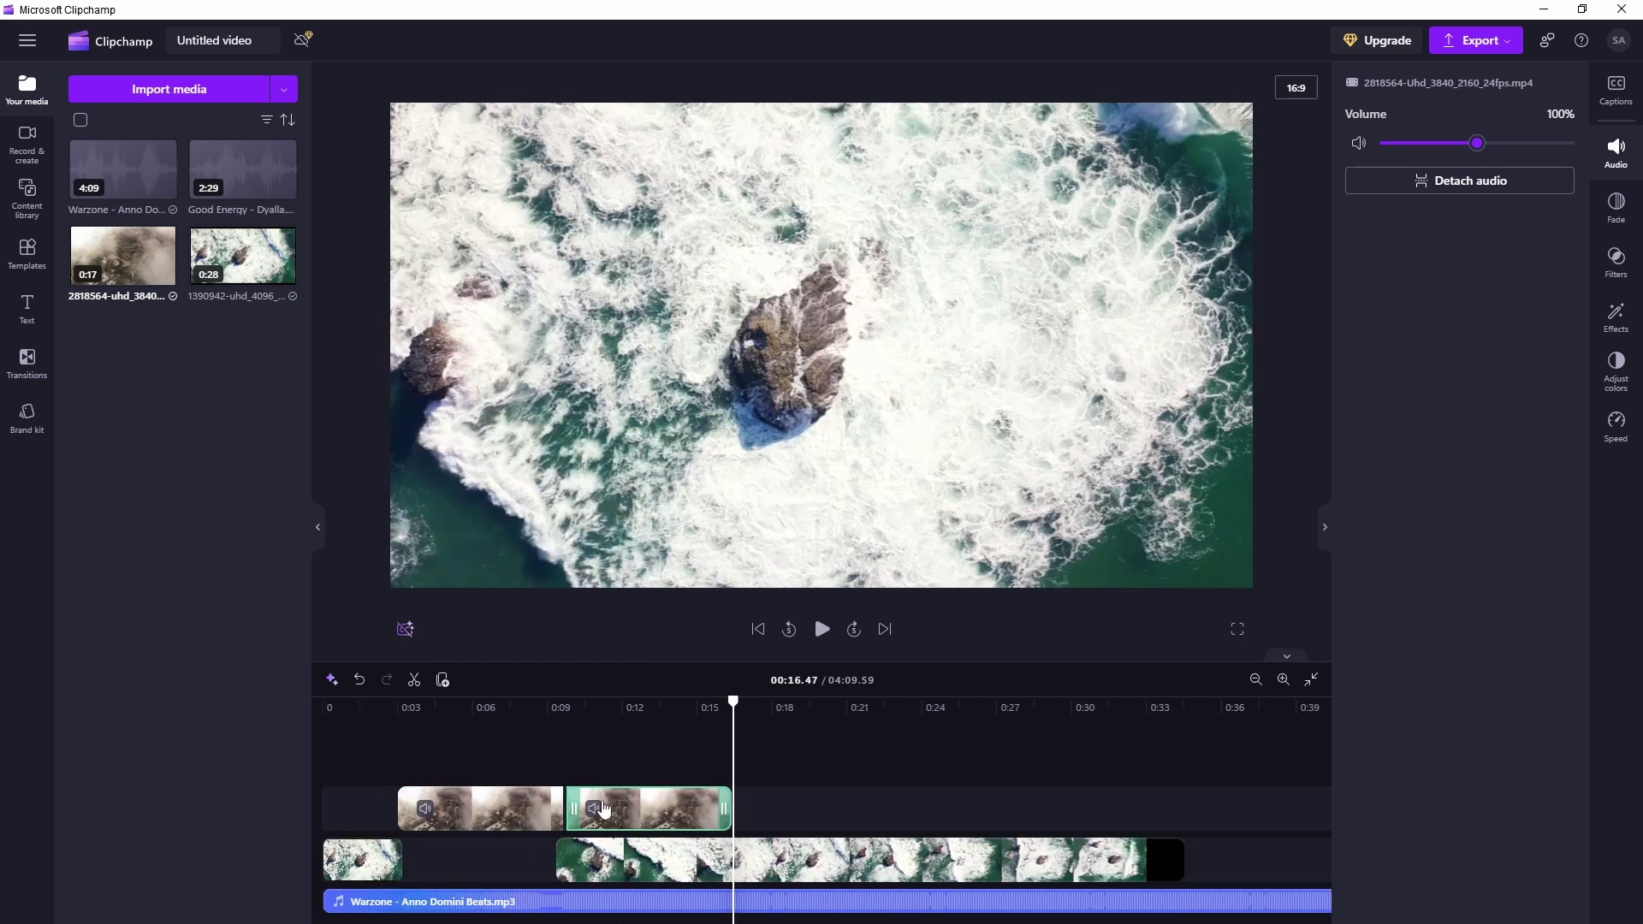
left_click(495, 805)
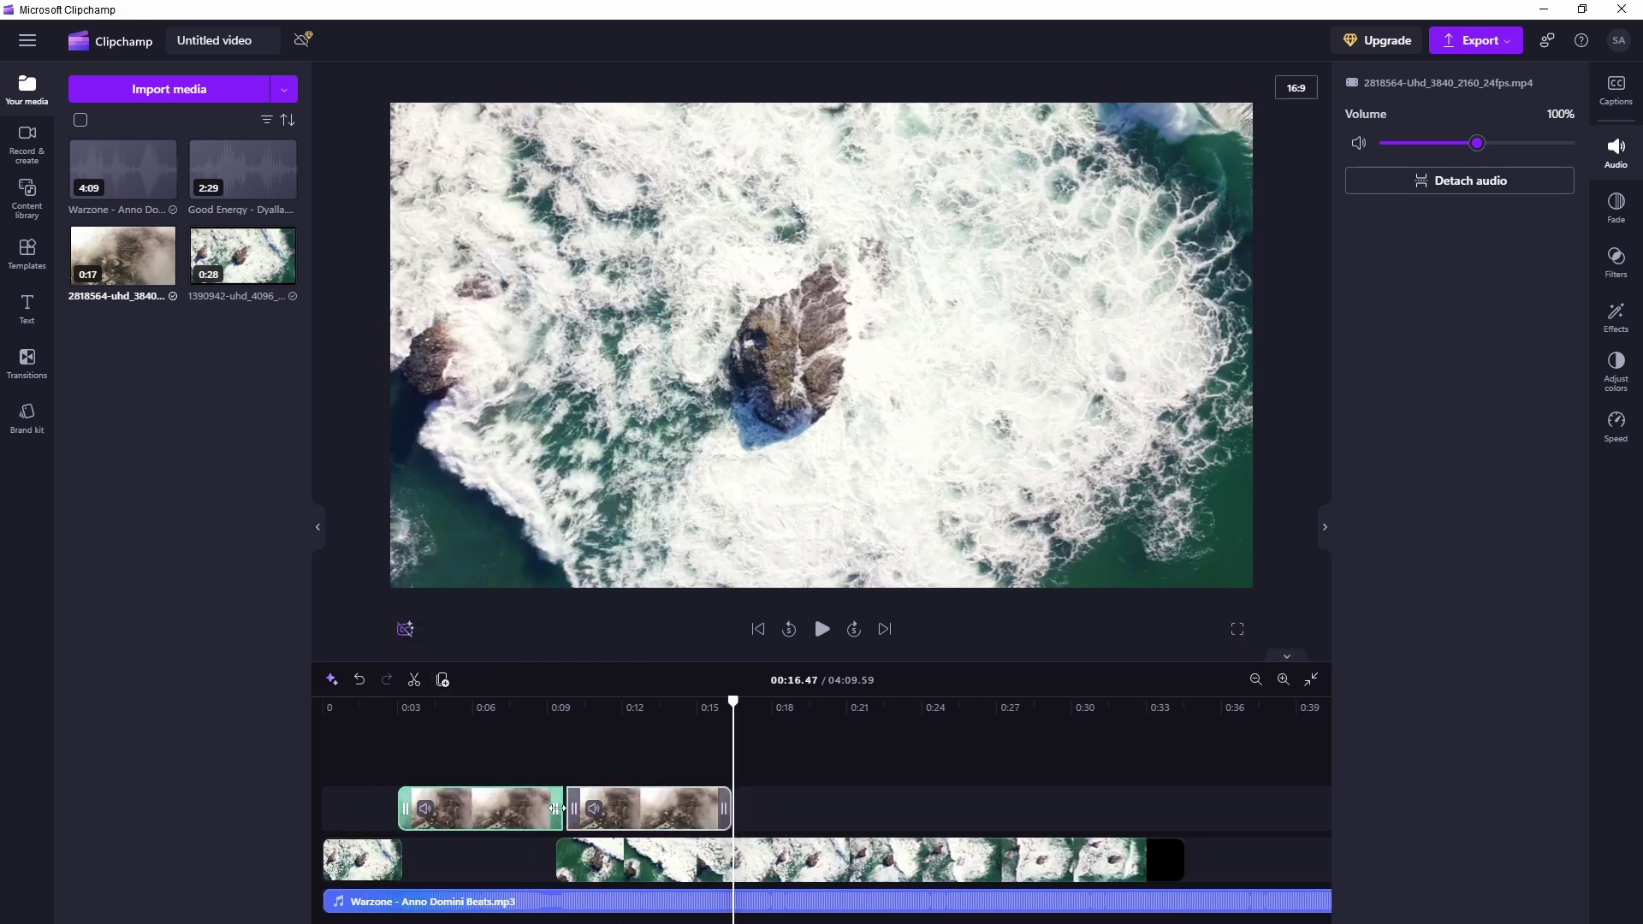
left_click(597, 807)
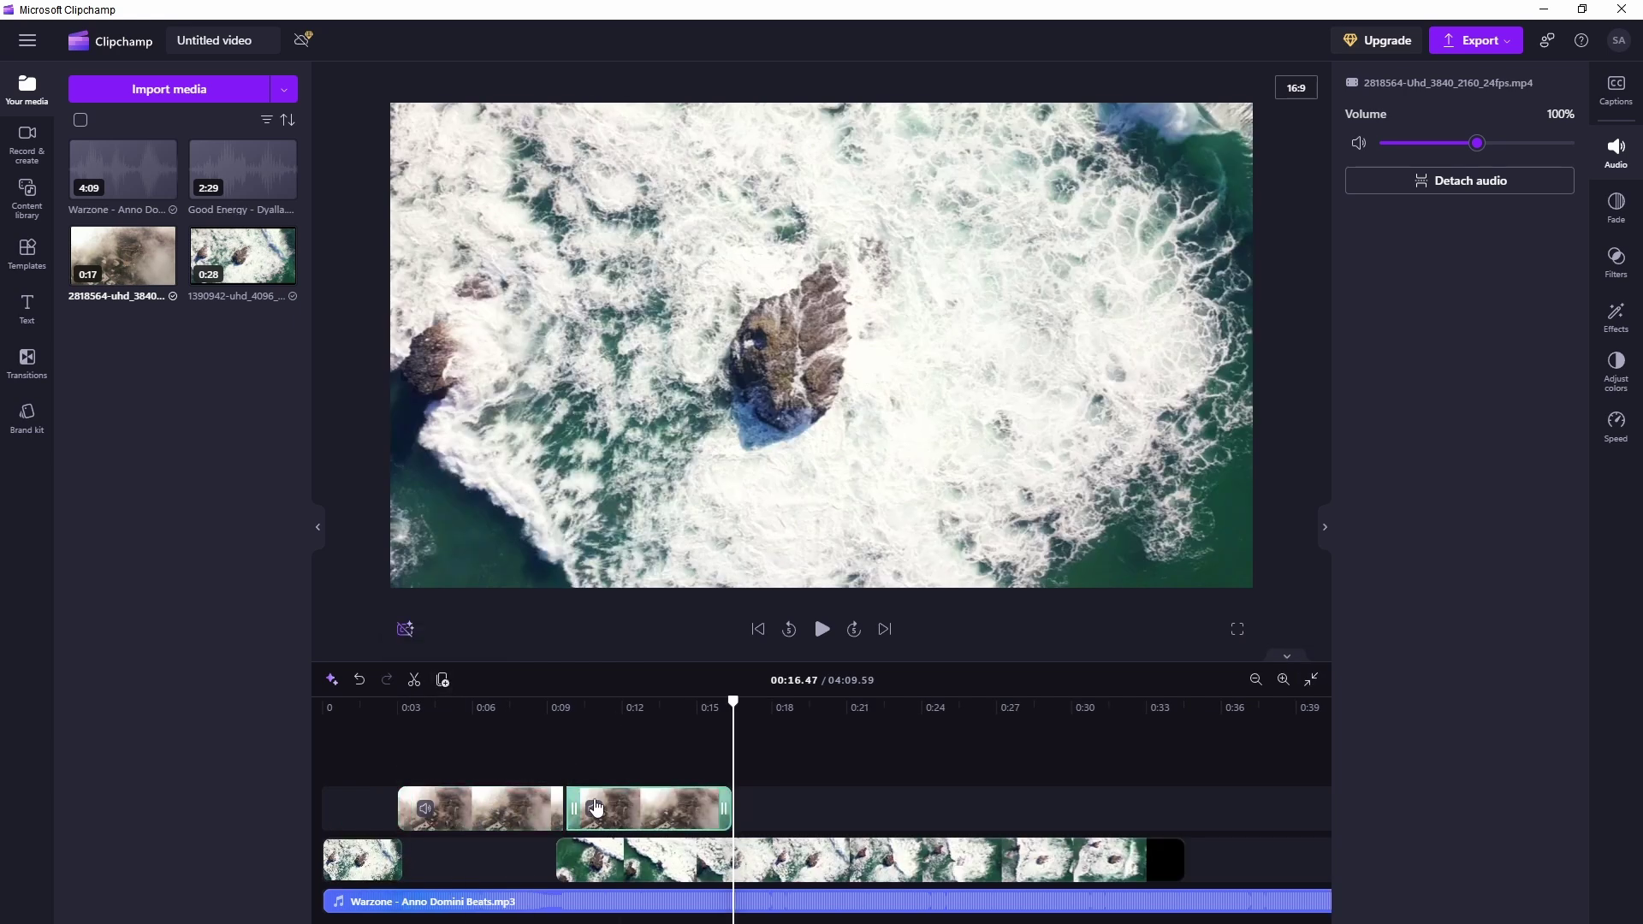
left_click(571, 723)
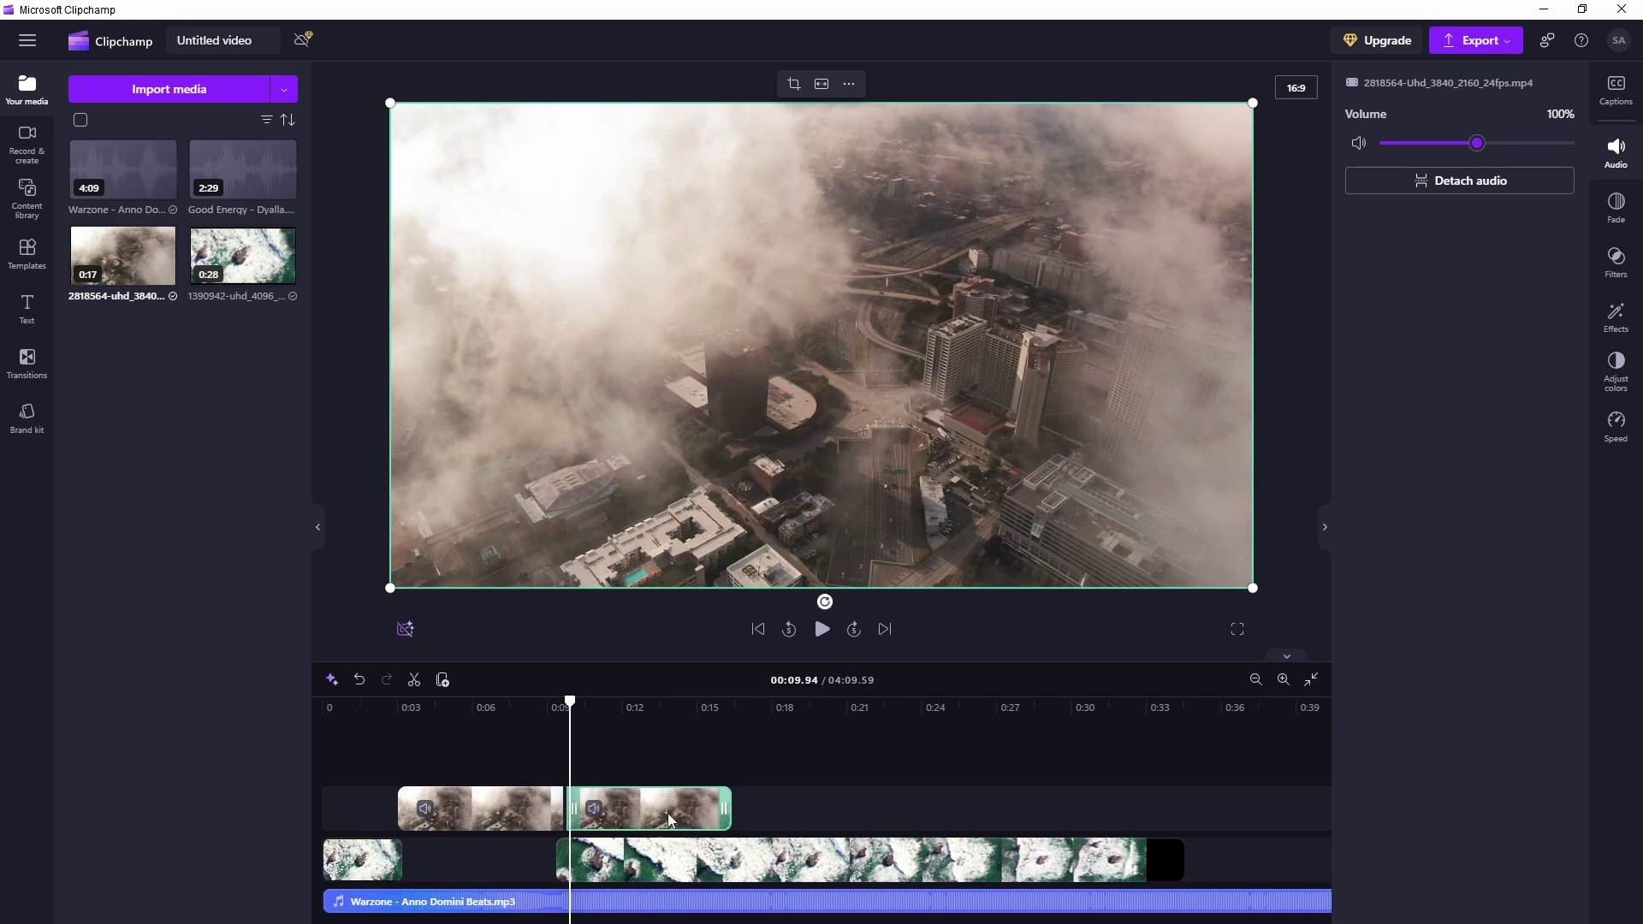
key("Delete")
left_click(360, 679)
key("ctrl+y")
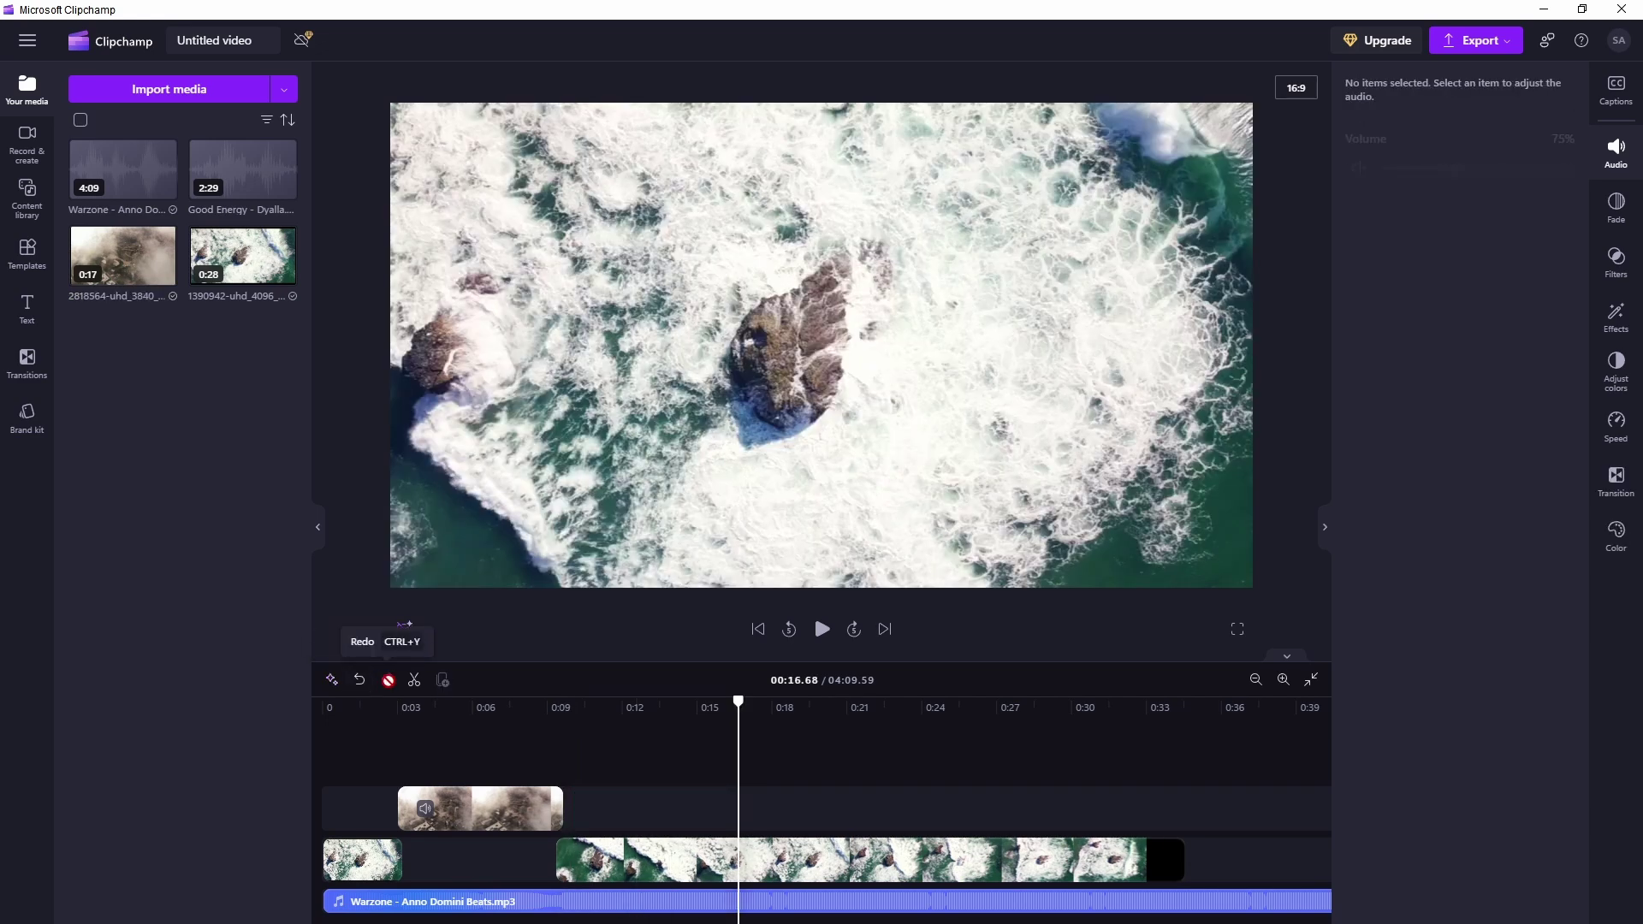
left_click(331, 680)
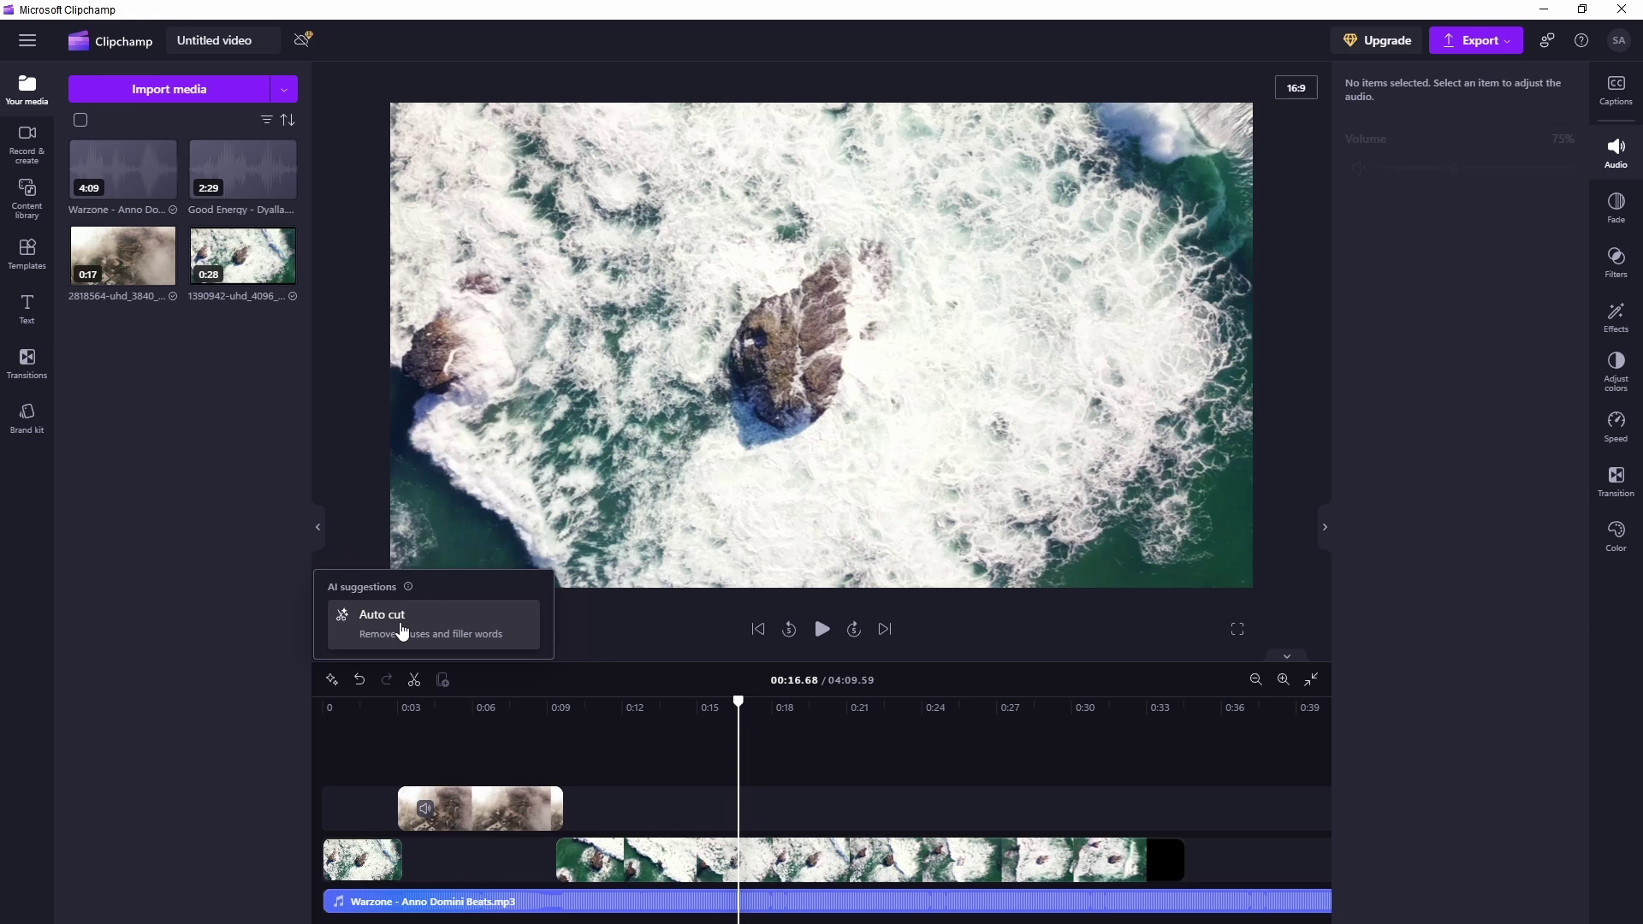
Move the city clip into the main-track gap and set the playhead at the 0:03.29 join
left_click_drag(479, 809, 484, 834)
left_click(592, 751)
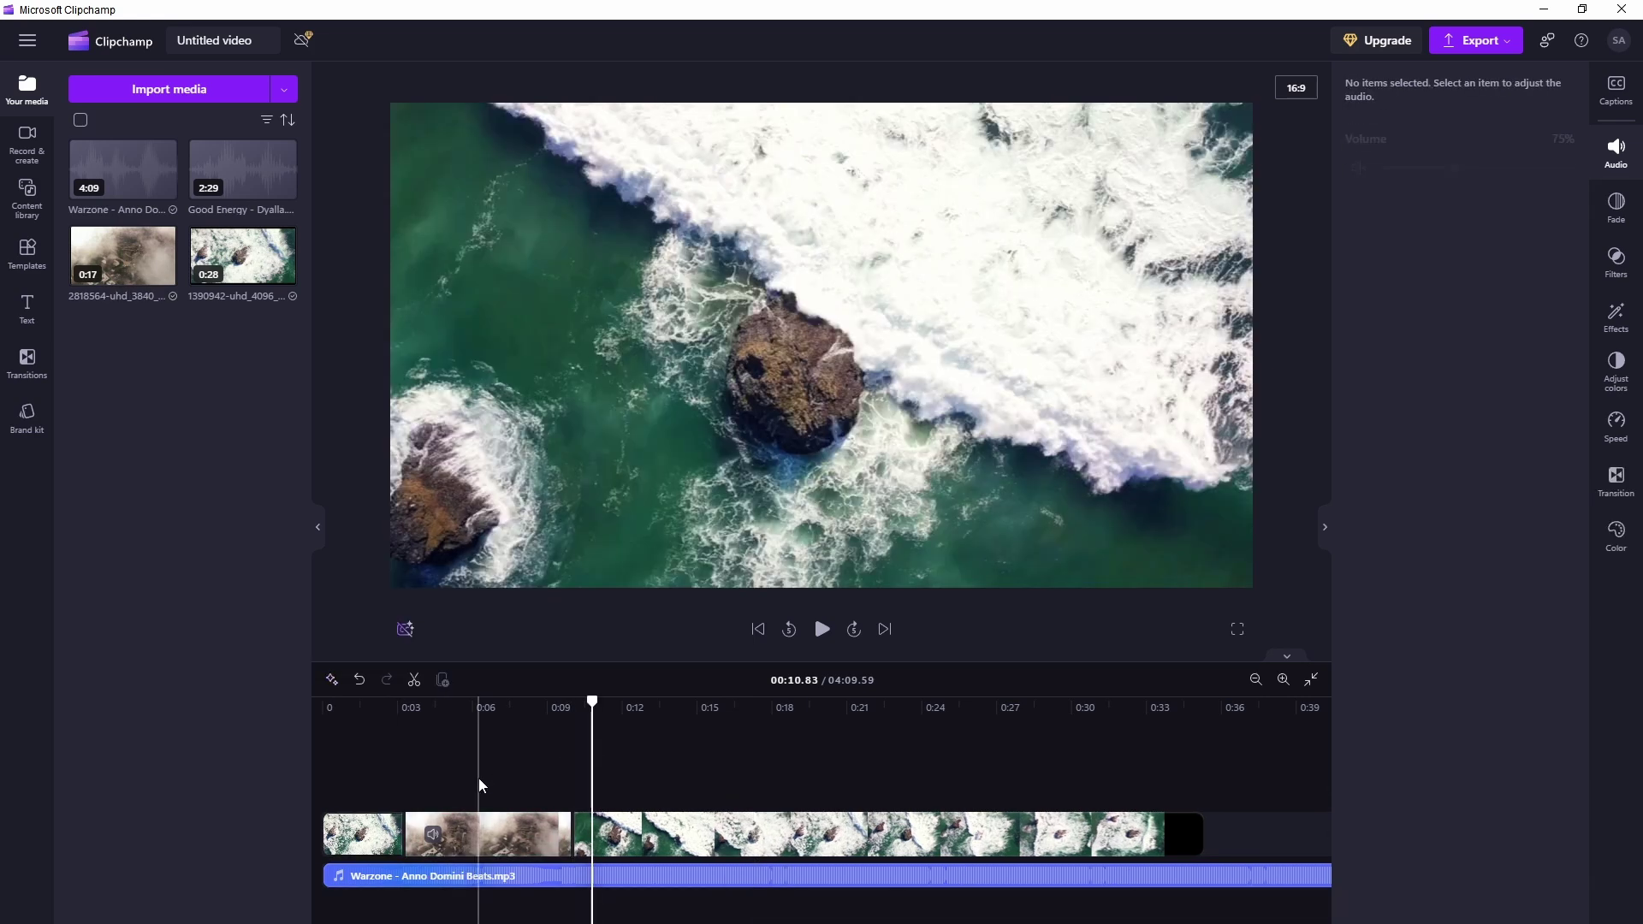
left_click(659, 847)
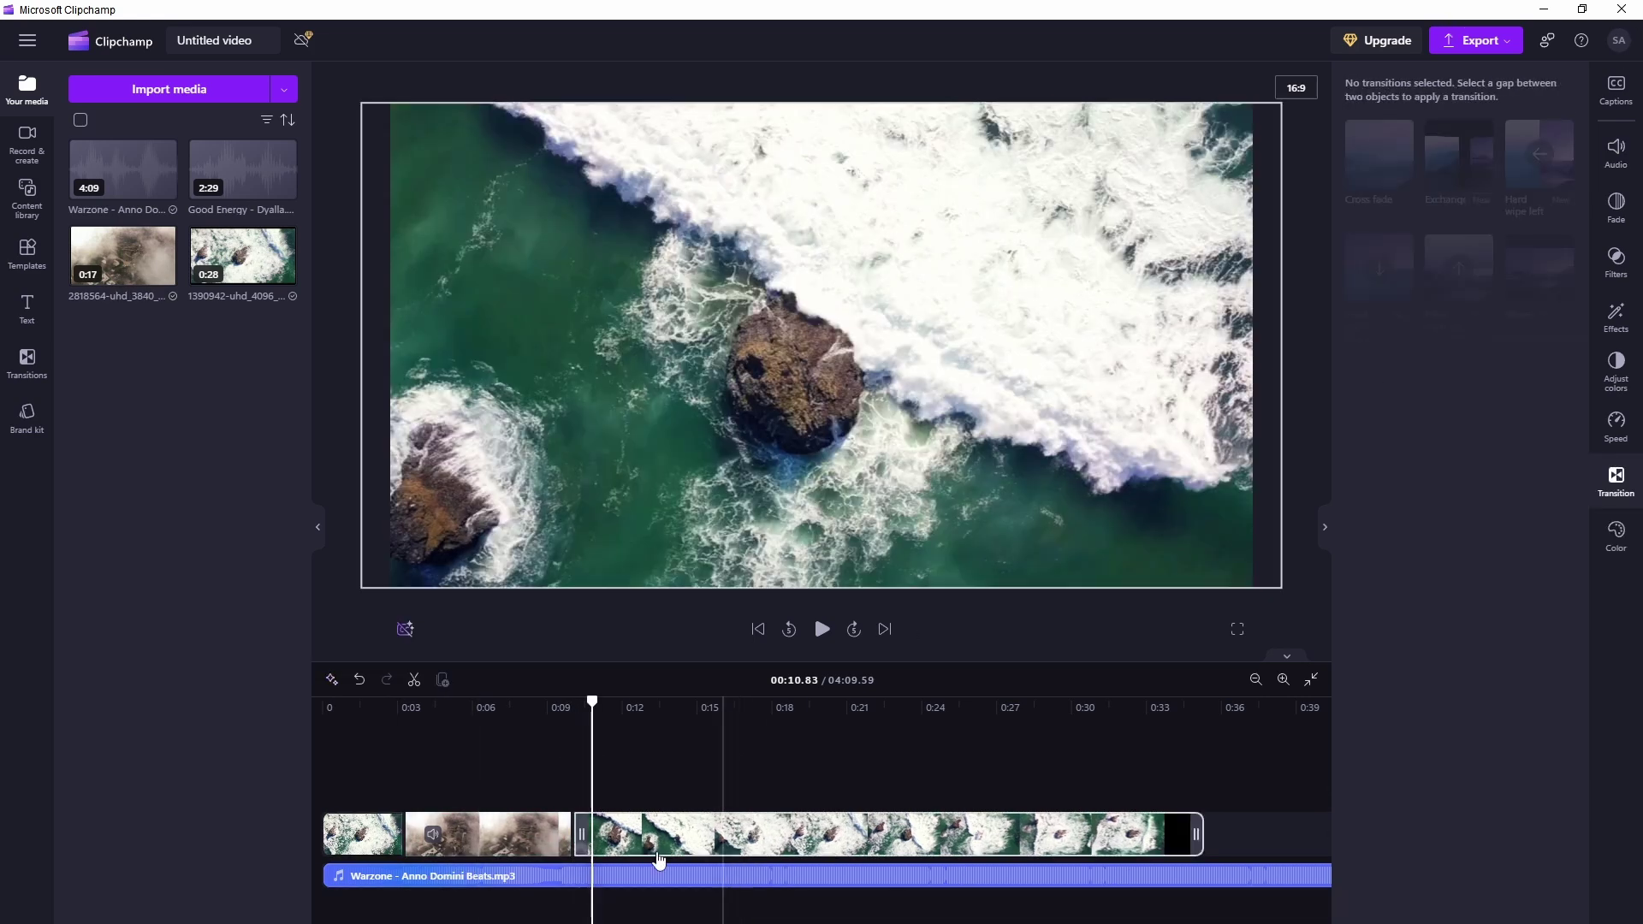
left_click(492, 844)
left_click(474, 836, "shift")
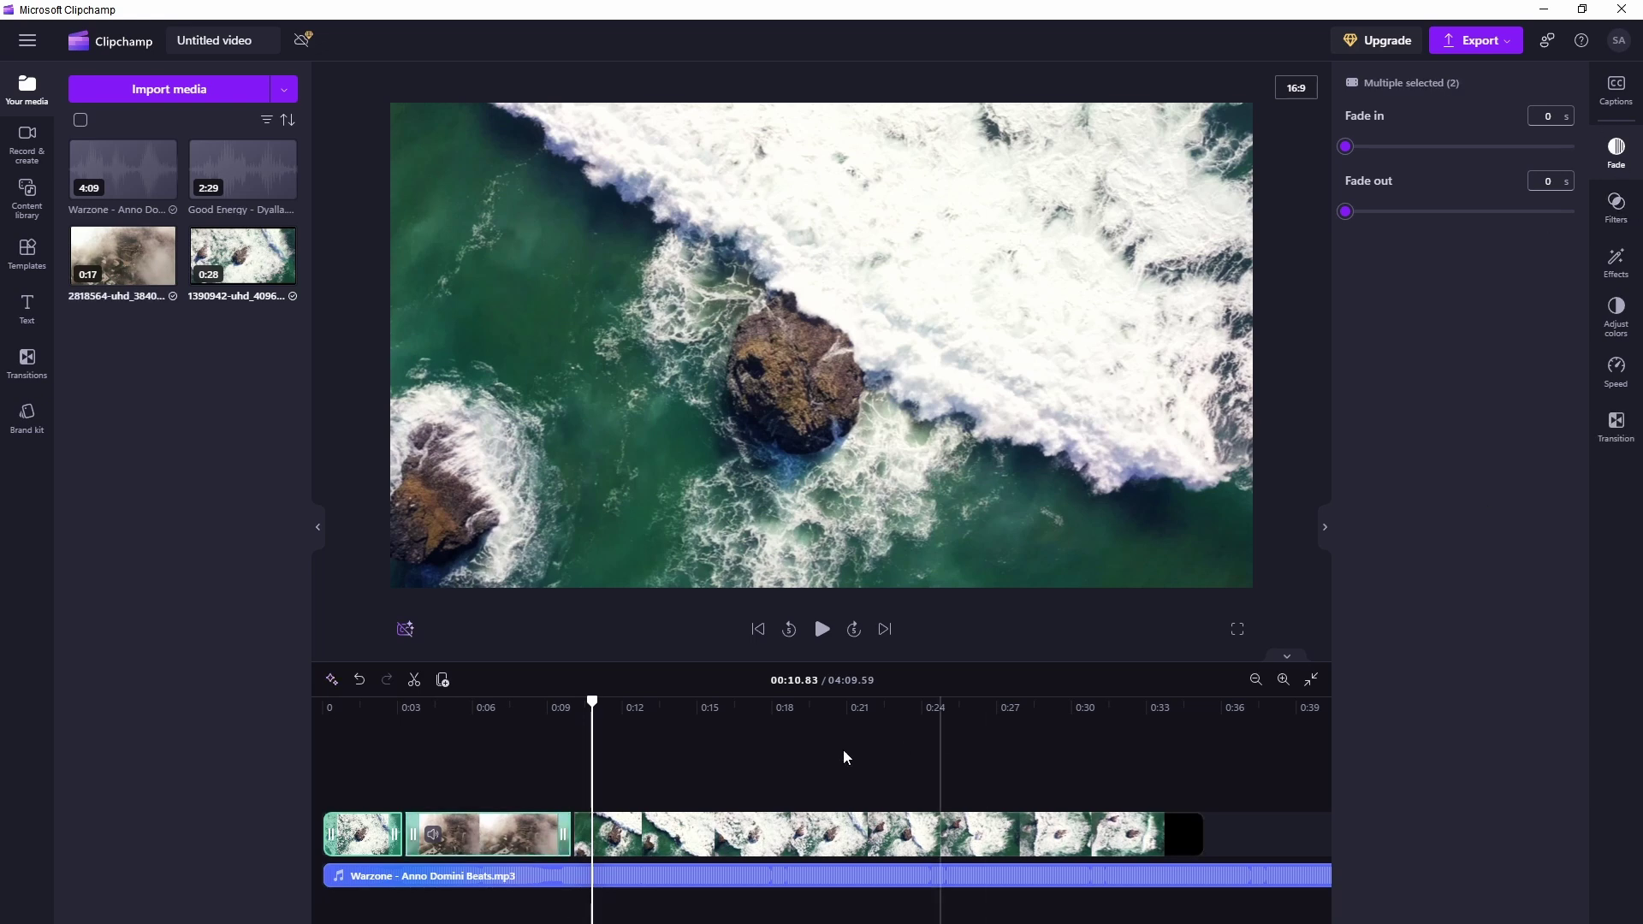
left_click(408, 775)
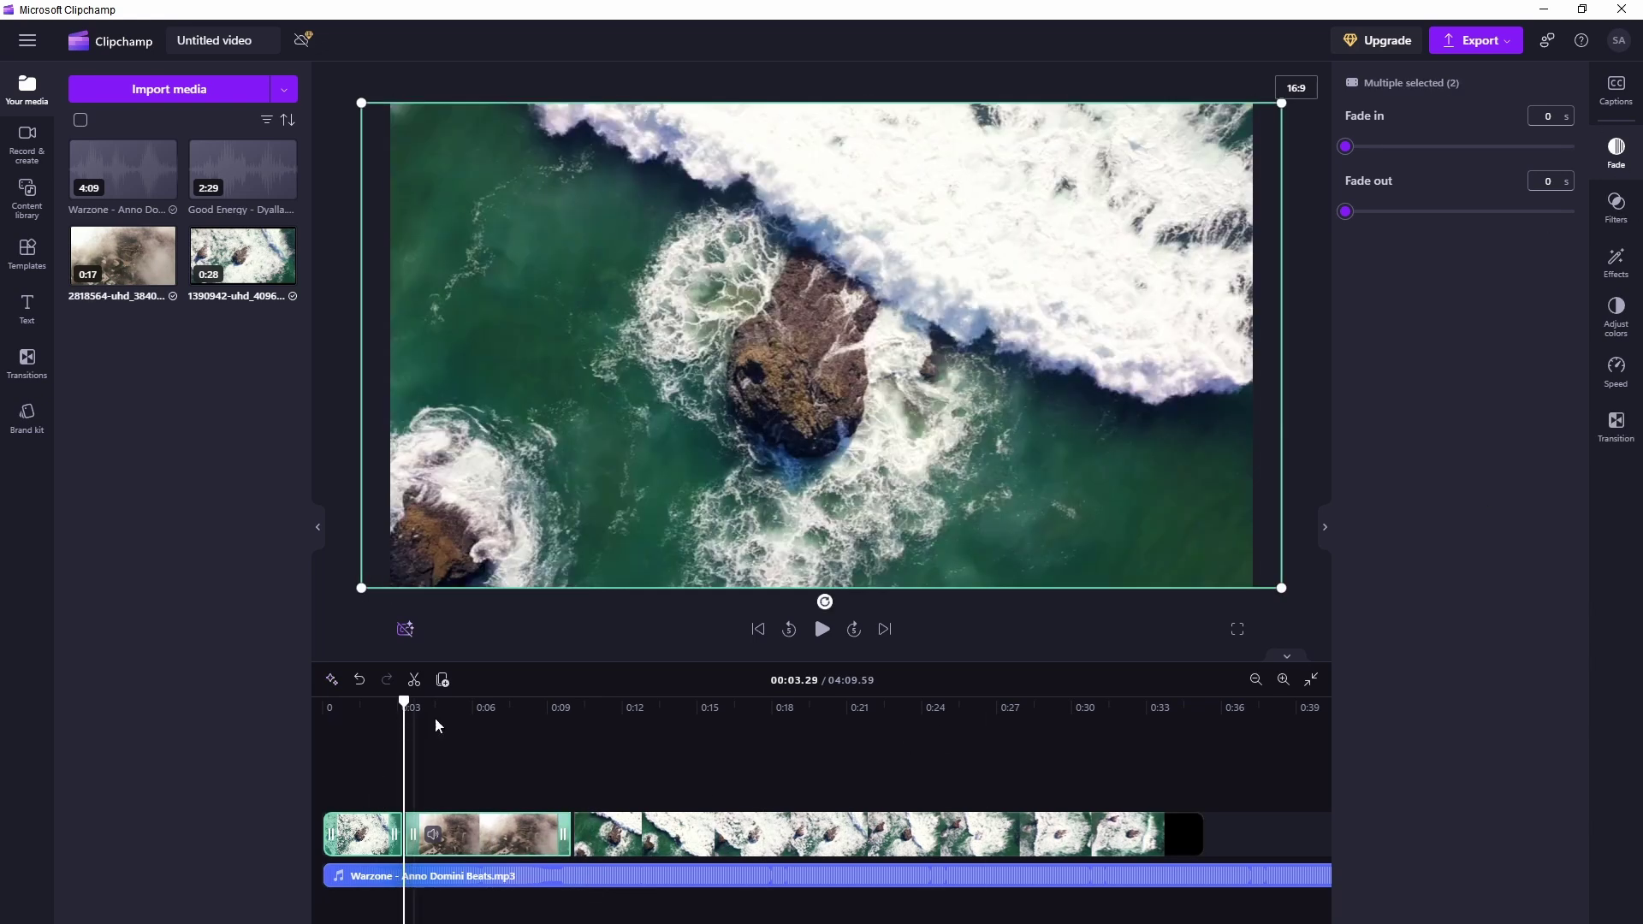
Apply a 1-second Cross fade between the opening ocean piece and the city clip, then preview it
left_click(1620, 421)
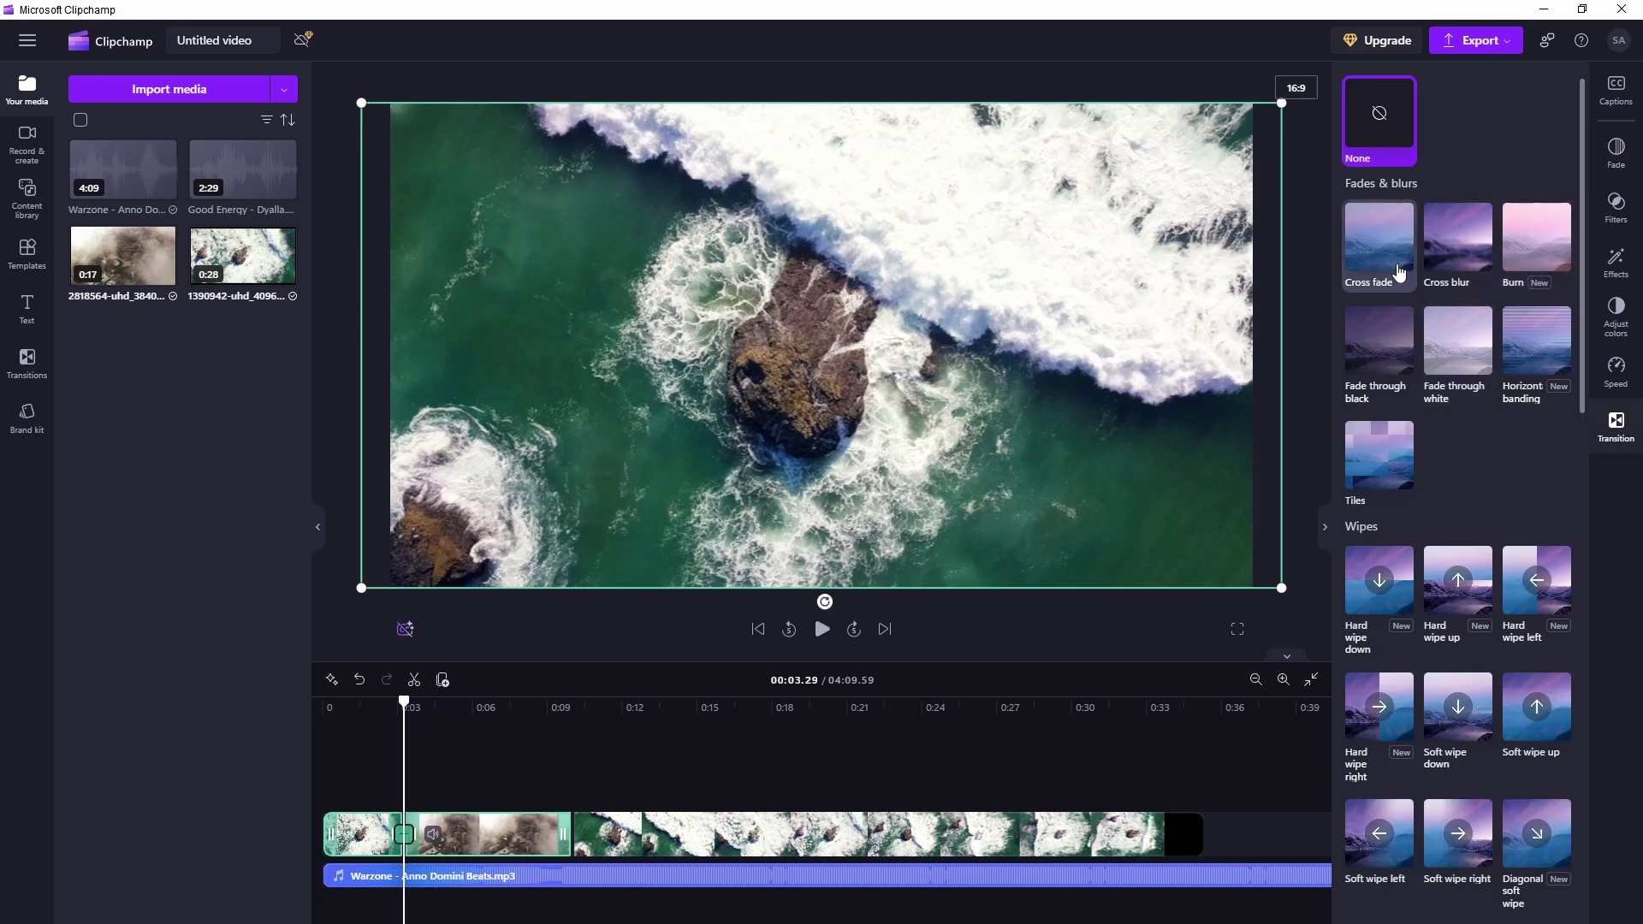
left_click(358, 831)
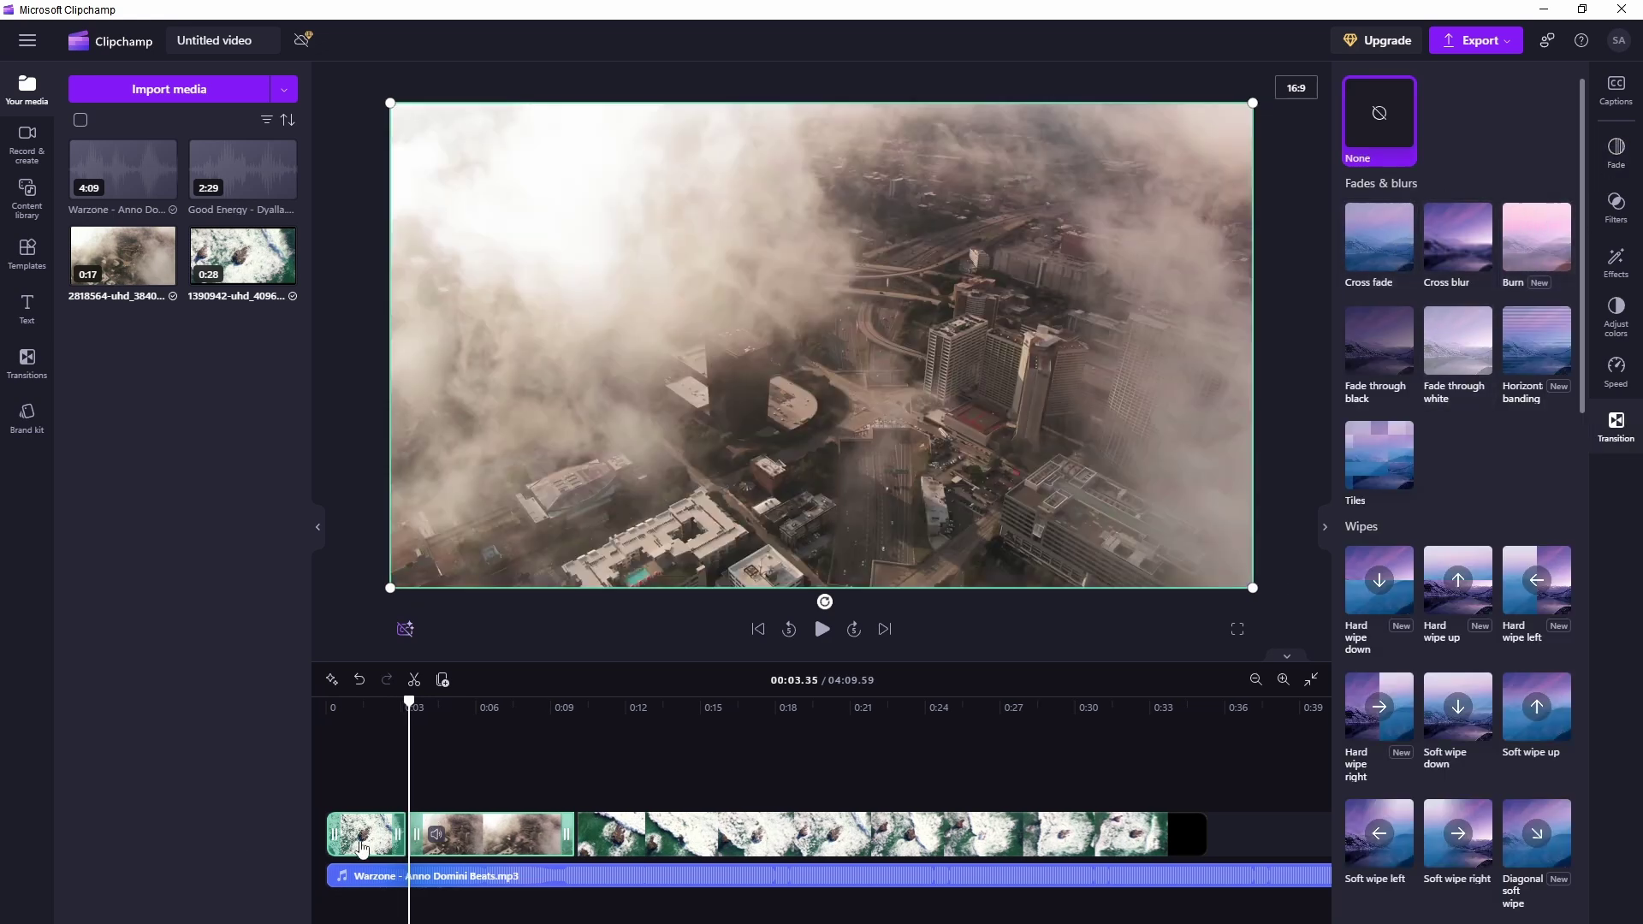
left_click(1376, 238)
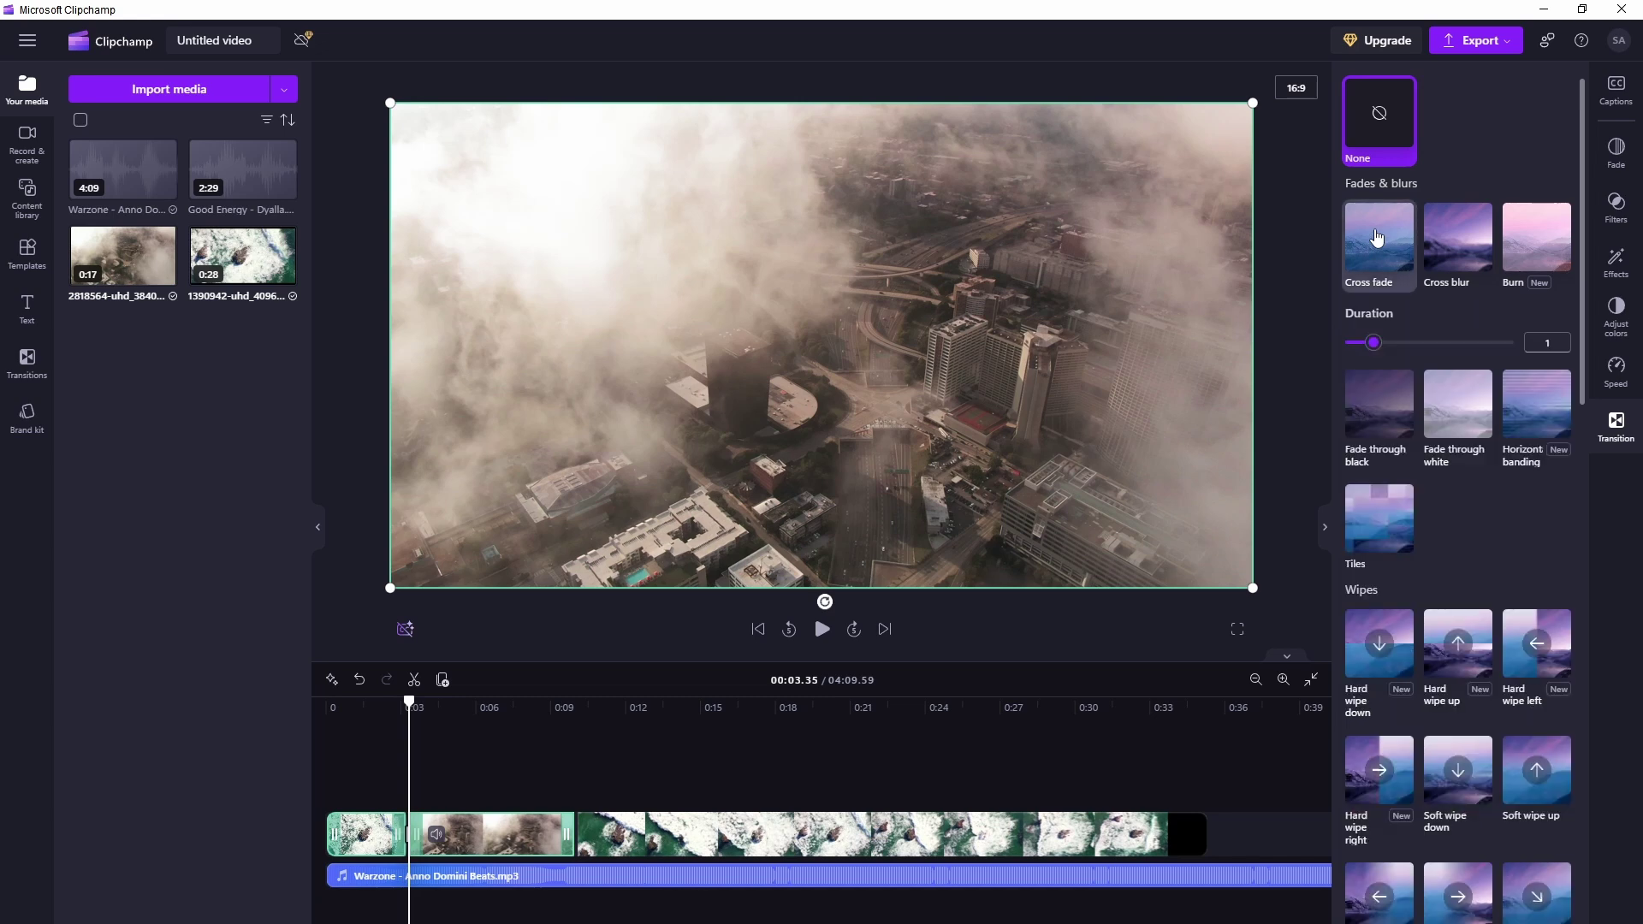
left_click(1377, 238)
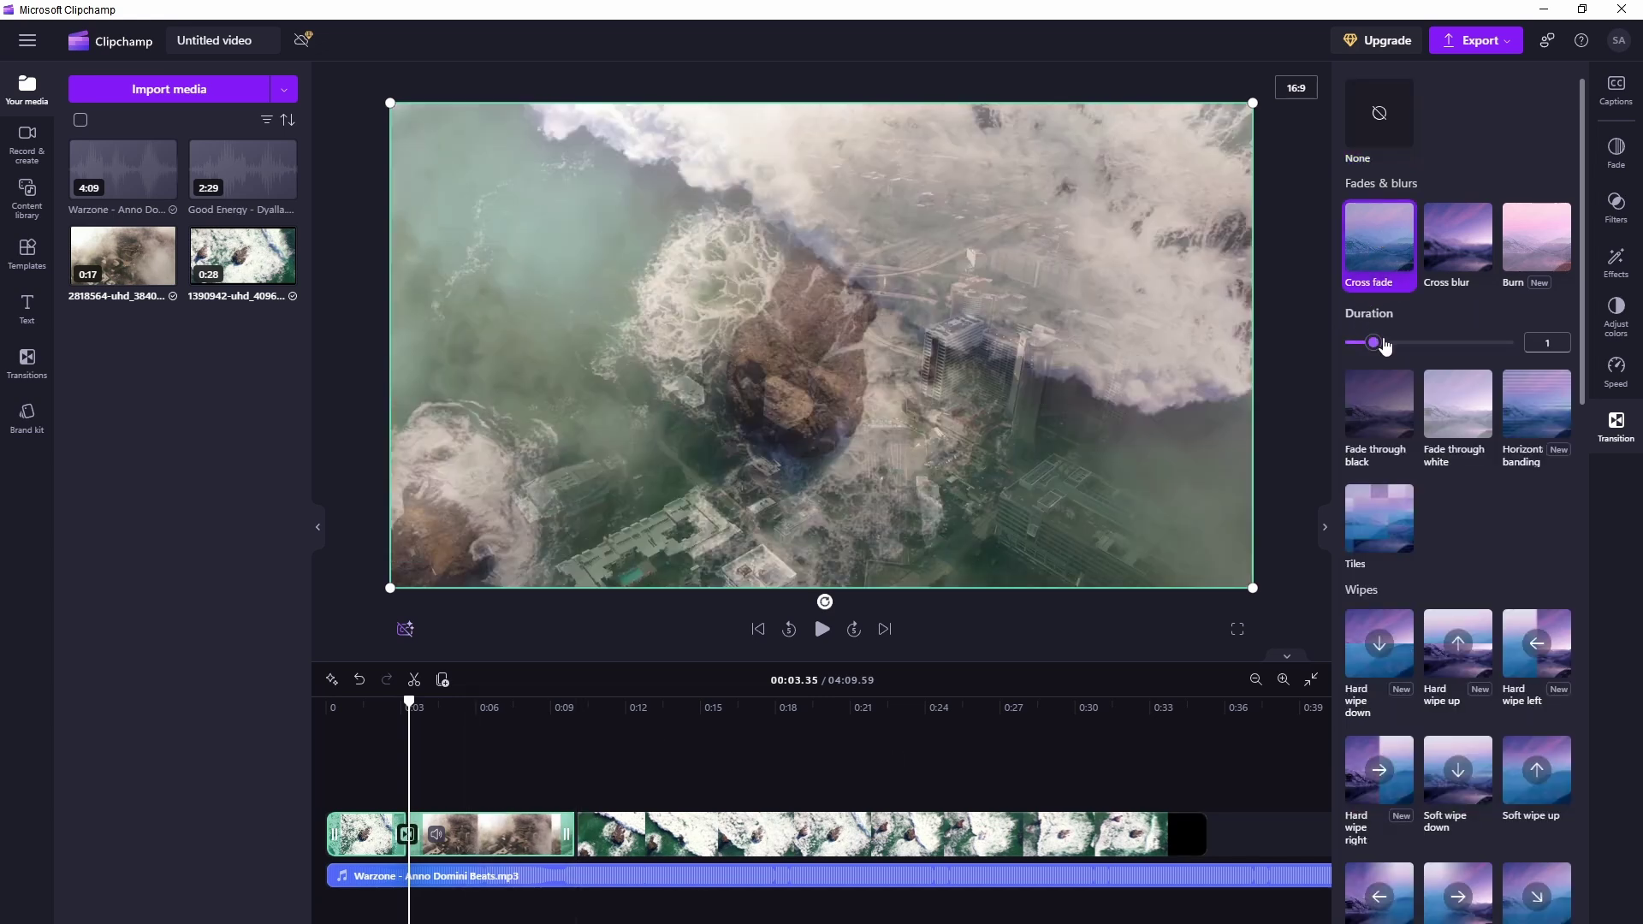
mouse_move(1386, 345)
left_mouse_down()
mouse_move(1452, 348)
mouse_move(1364, 355)
left_mouse_up()
left_click(821, 630)
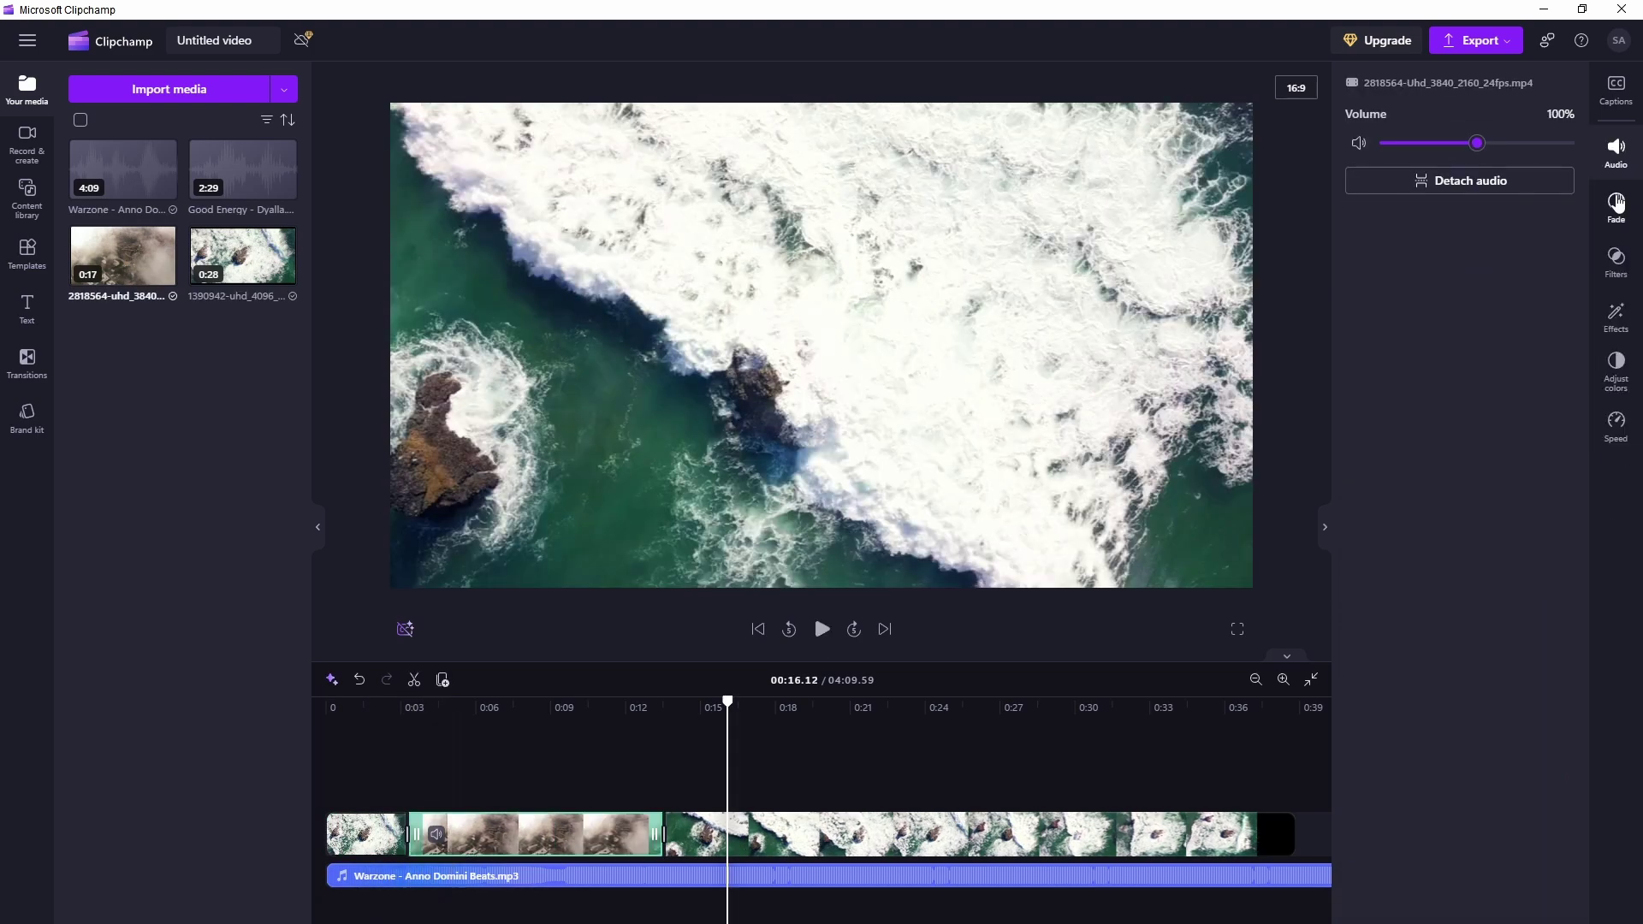
left_click(684, 834)
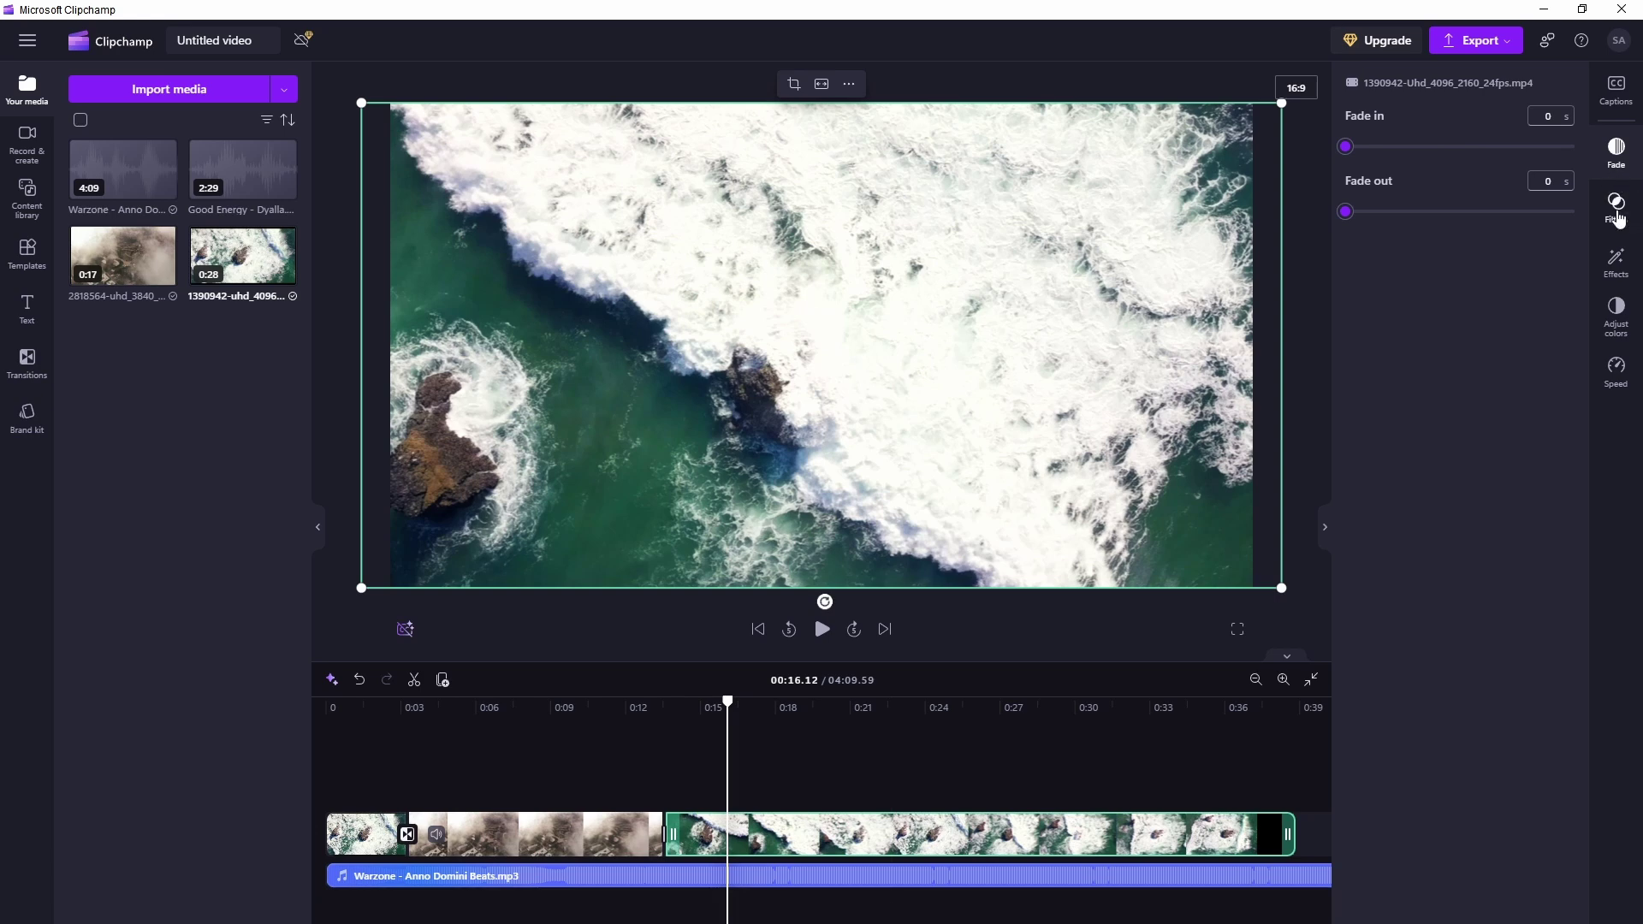
left_click(1618, 216)
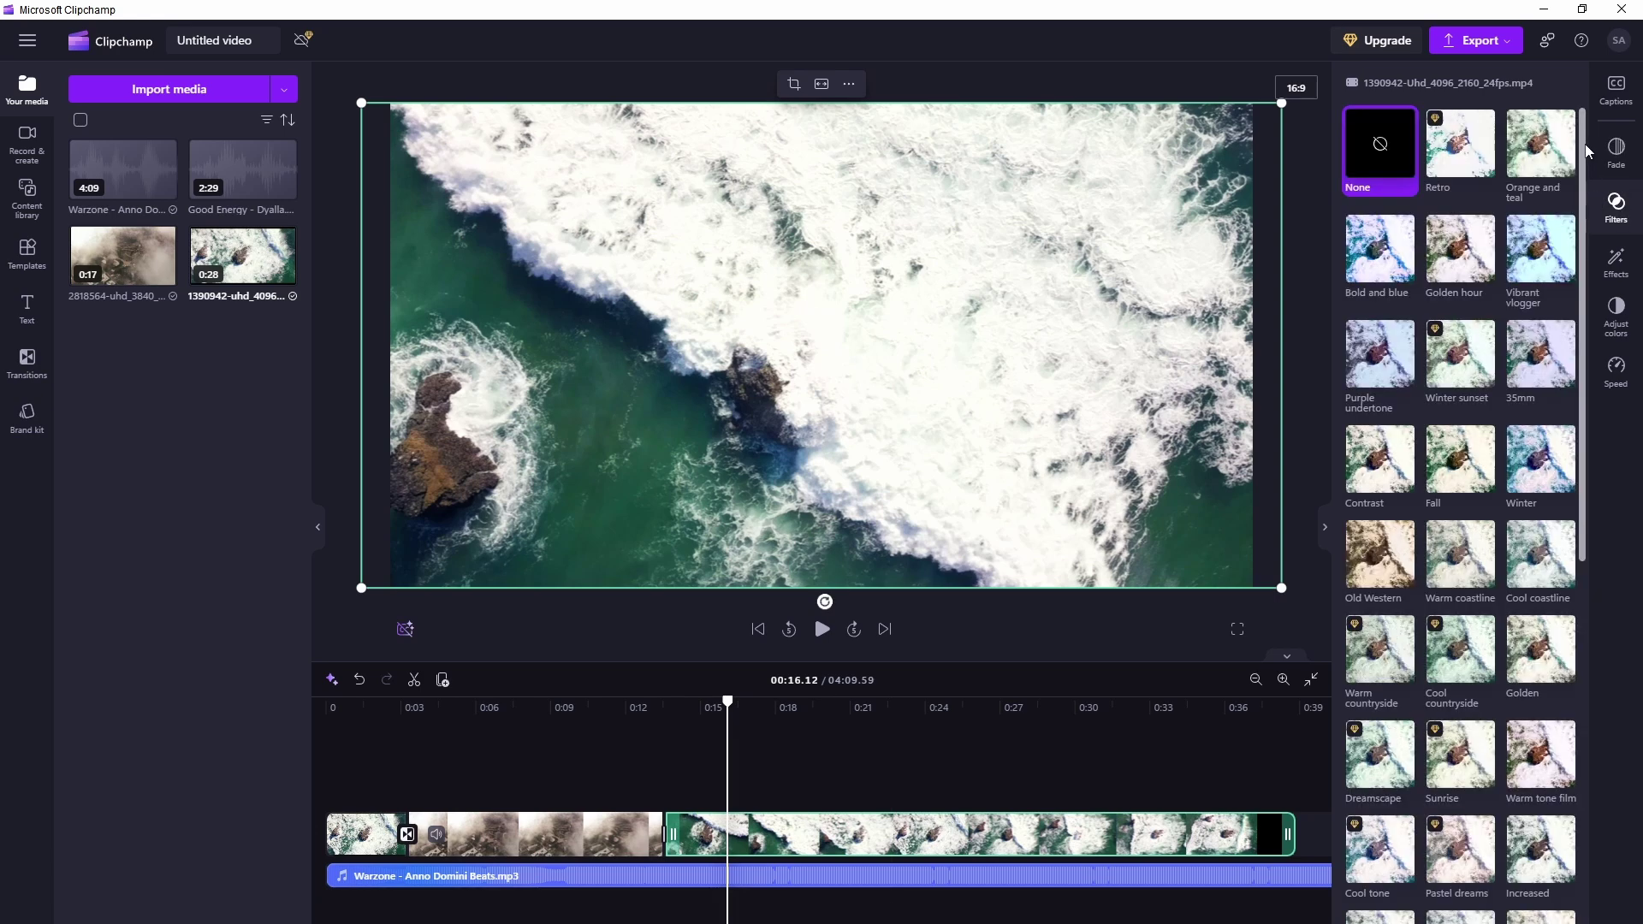
left_click_drag(1583, 156, 1584, 612)
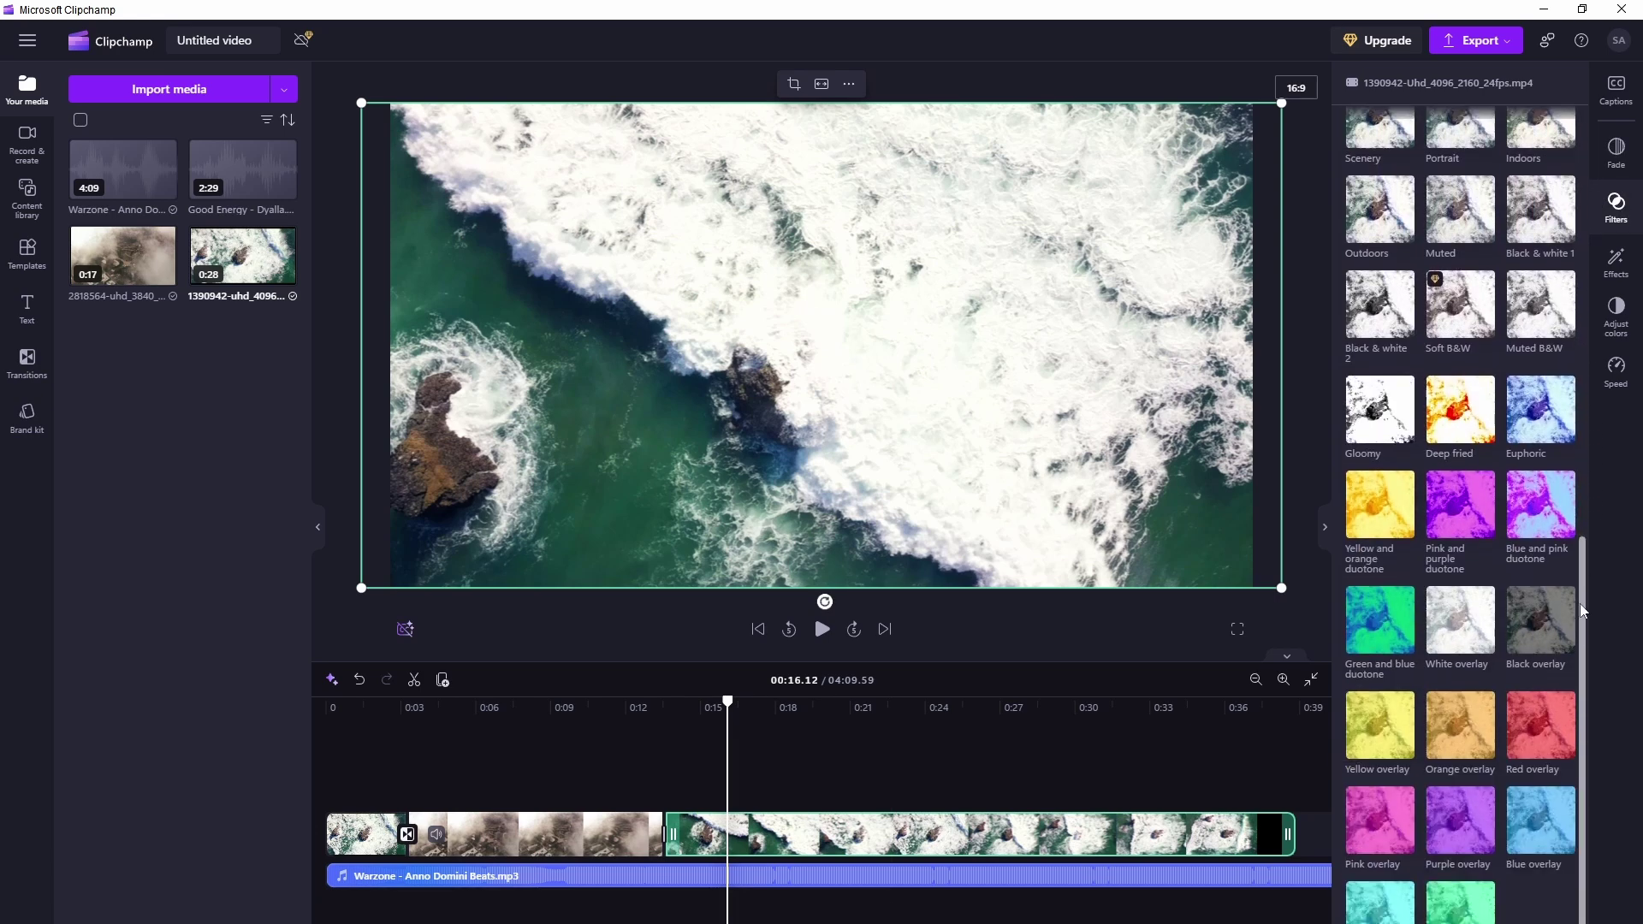
scroll(1556, 550, "up", 10)
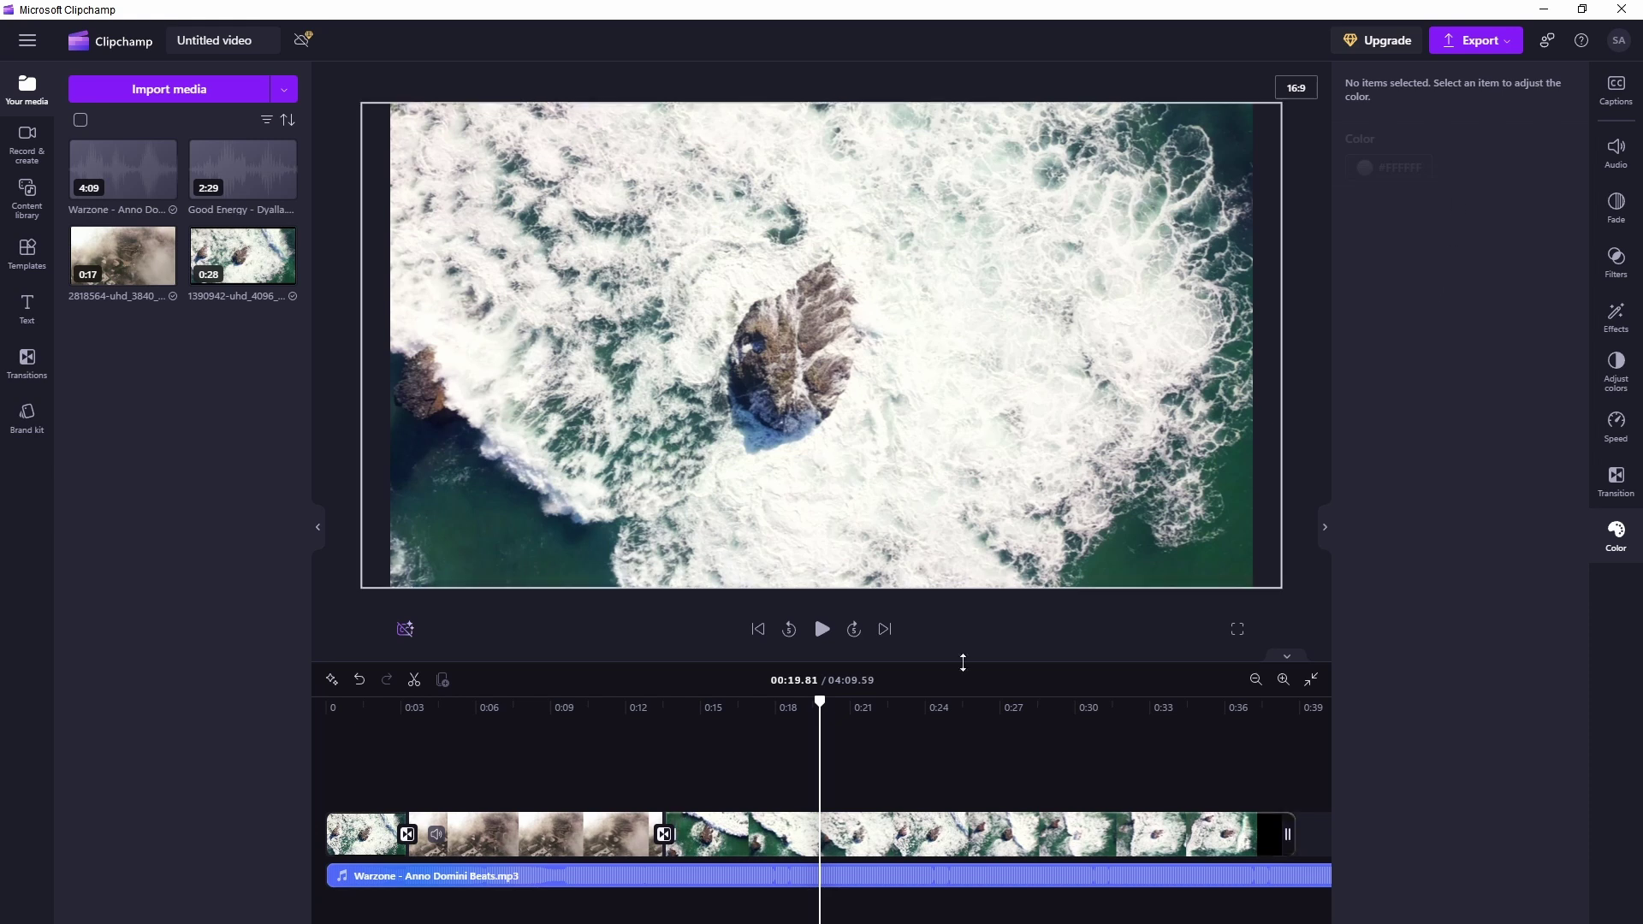
Try the ocean clip's Exposure slider and blend modes, then bring up its Speed settings at 1x
left_click(1606, 248)
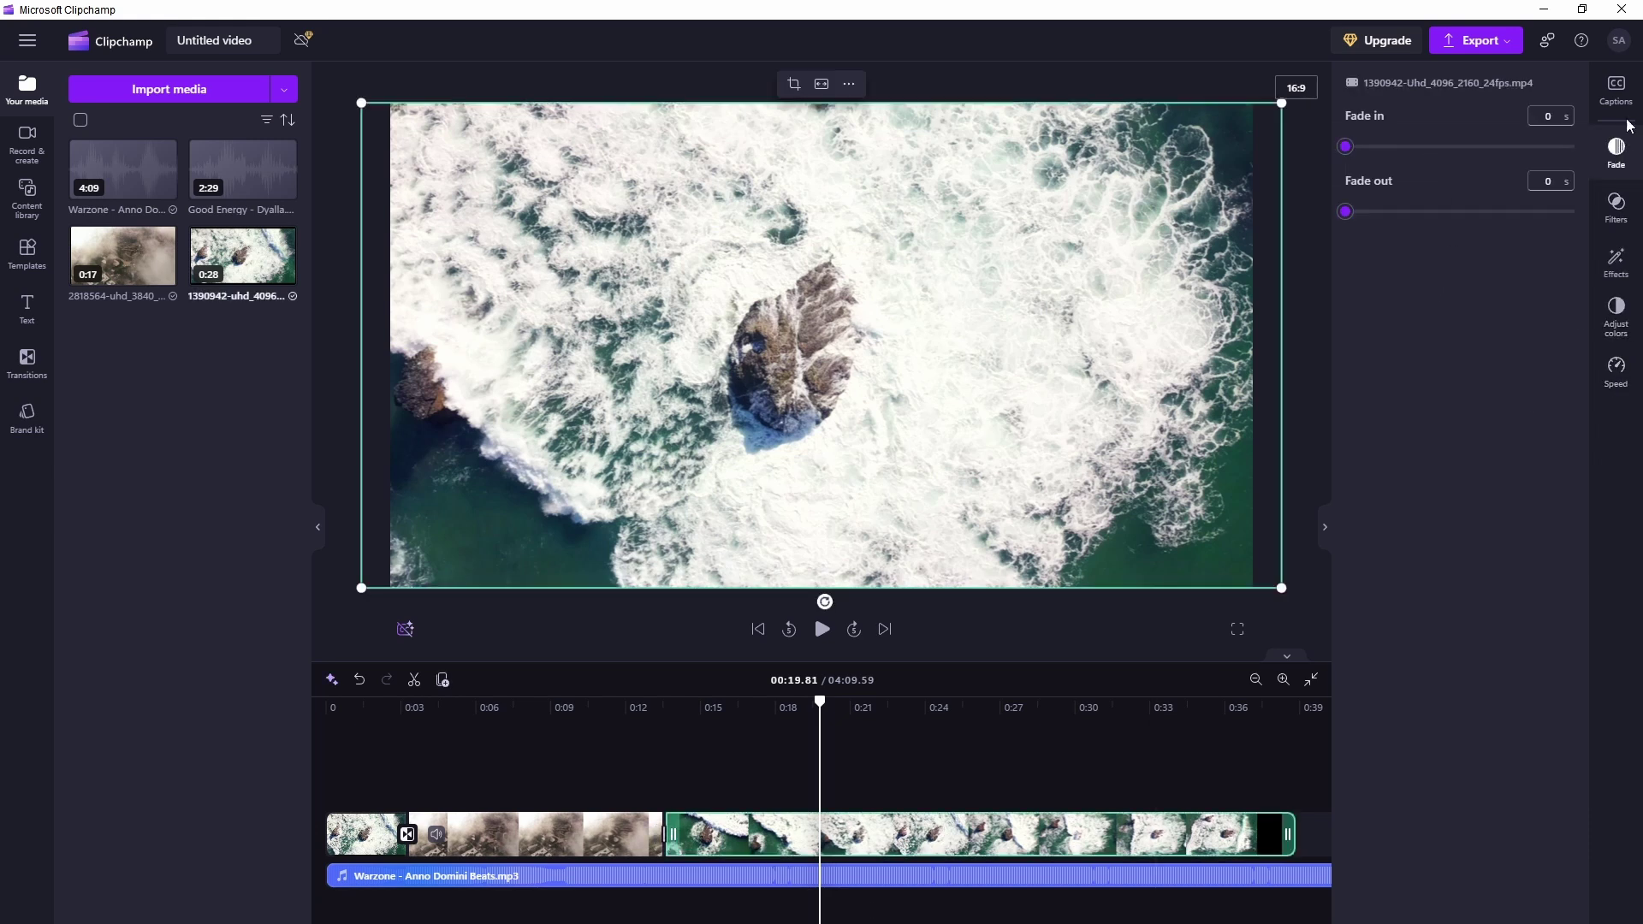
left_click(1618, 309)
left_click_drag(1465, 146, 1452, 206)
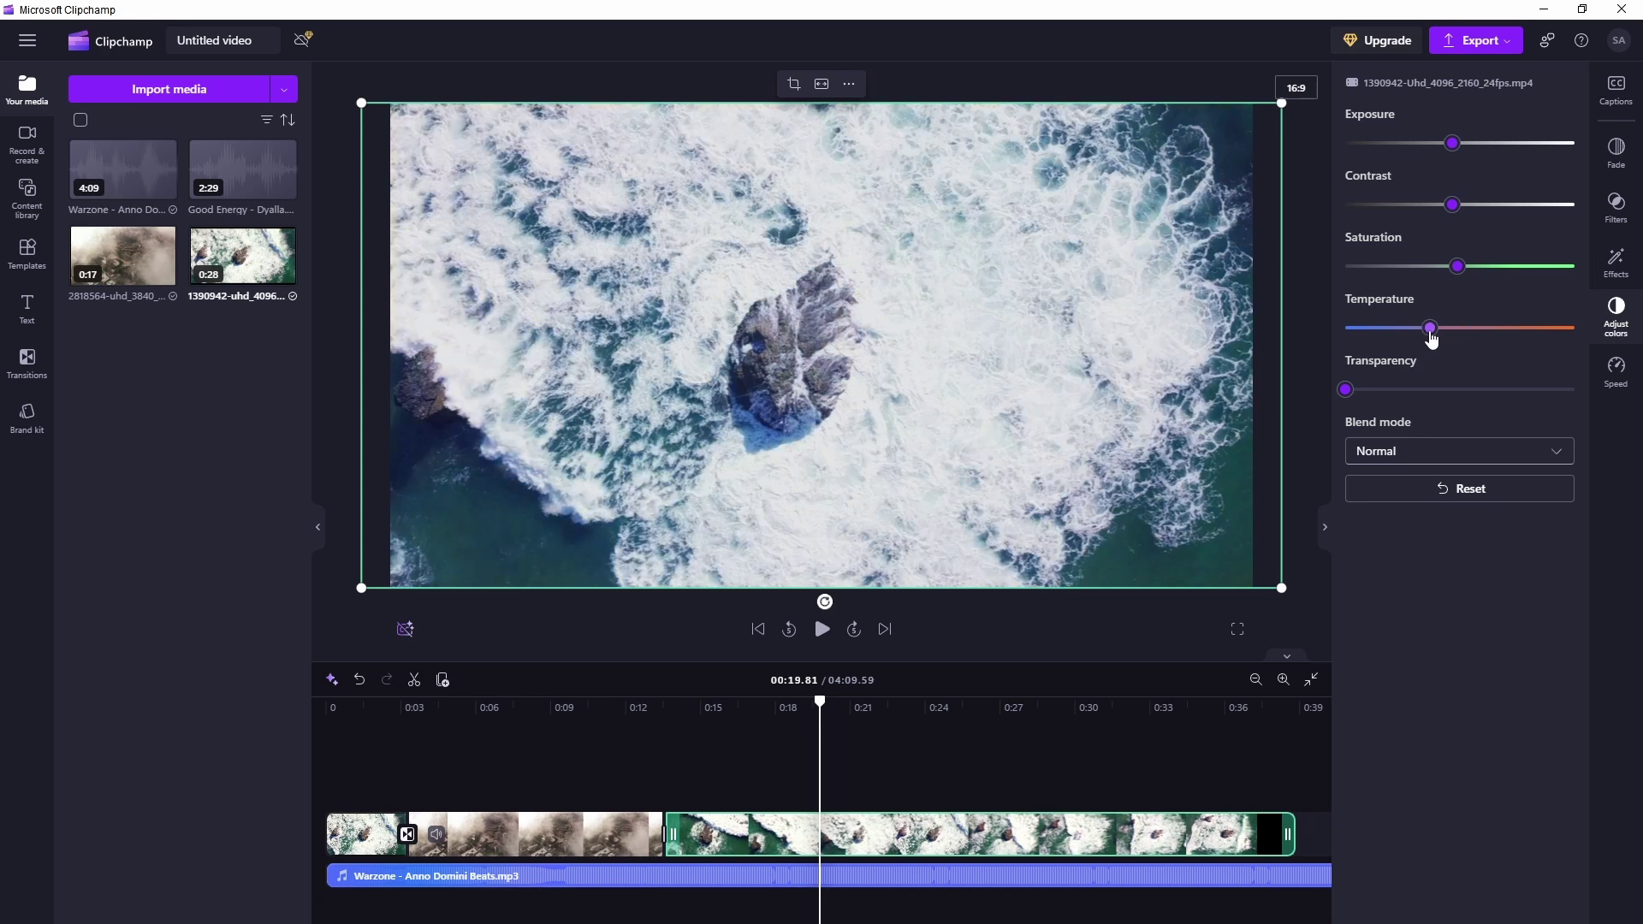
left_click(1429, 462)
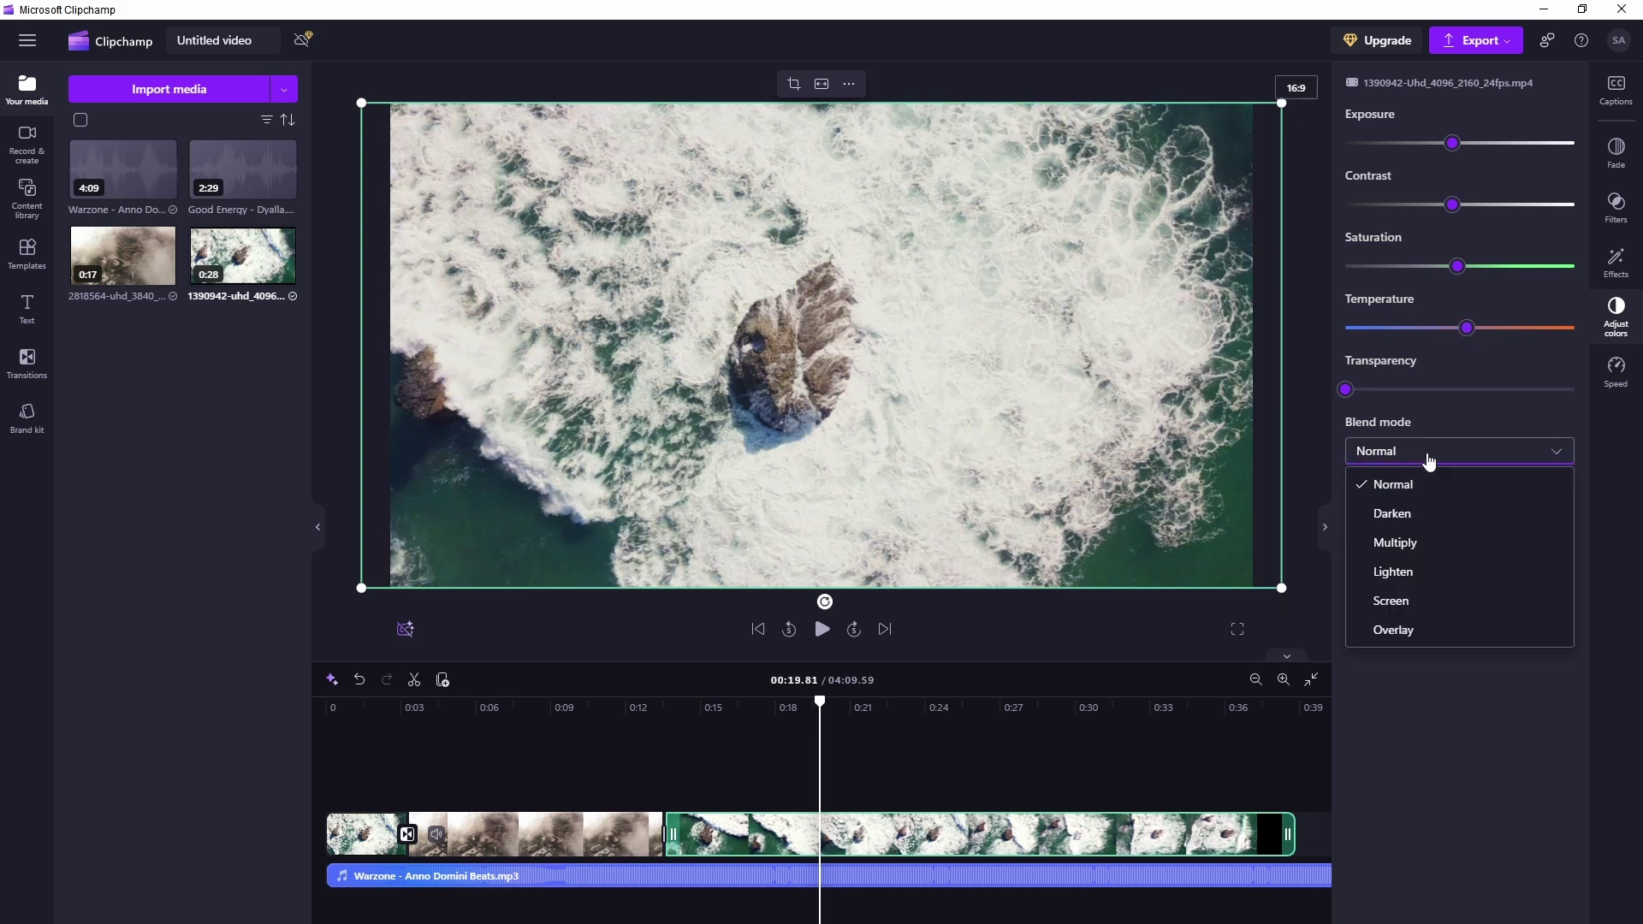
left_click(1616, 373)
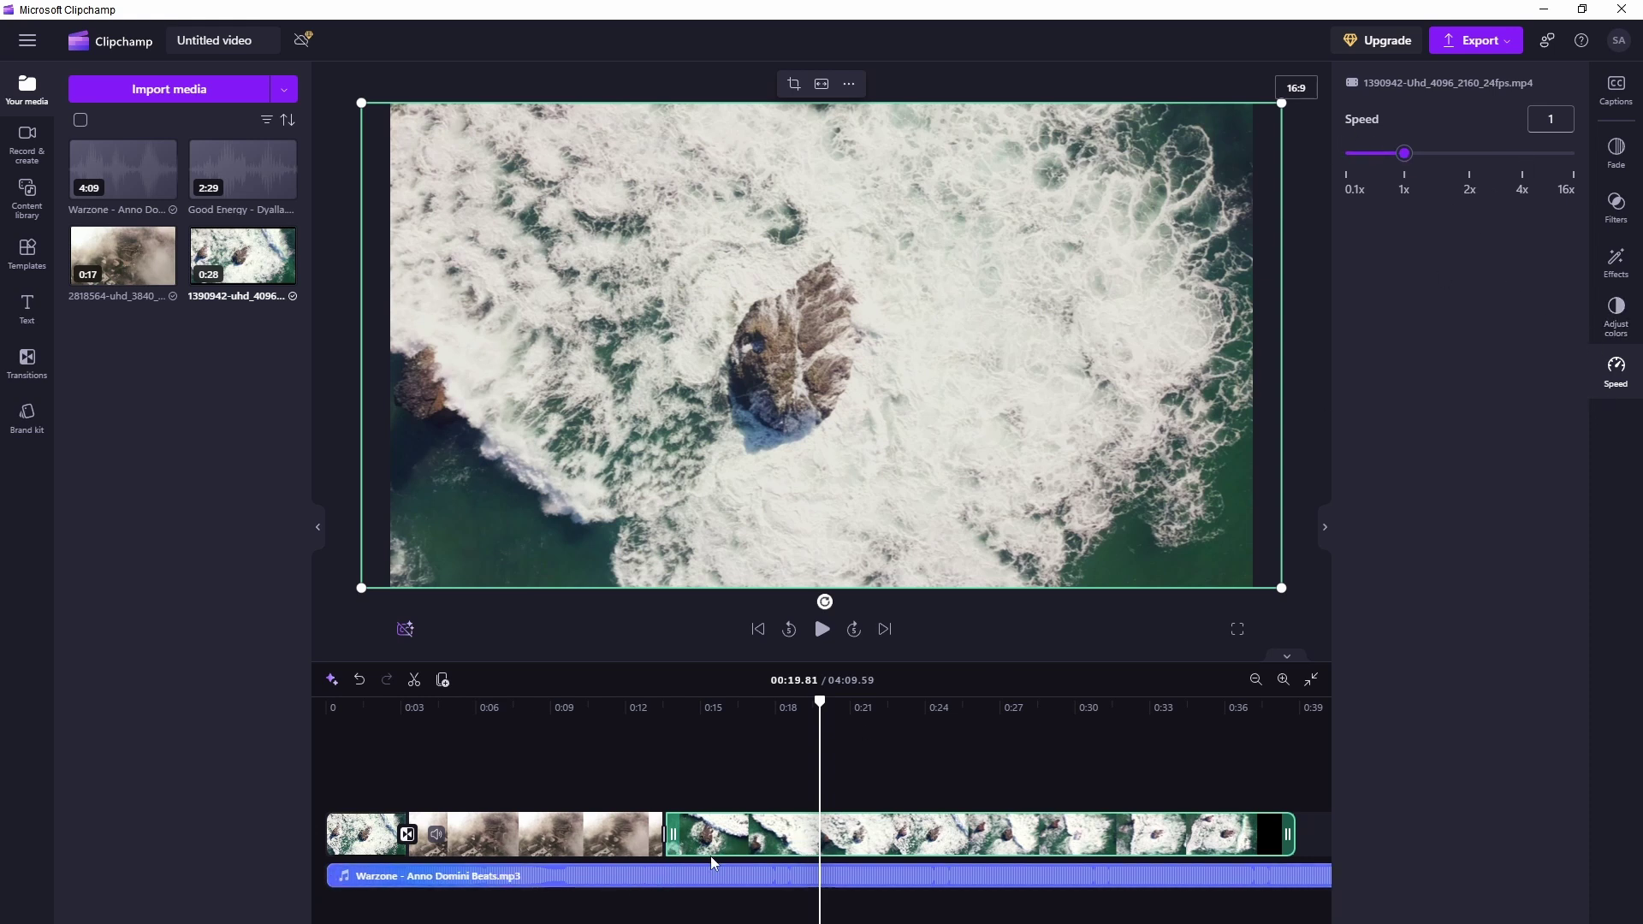
Try a faster playback speed on the ocean clip
left_click(1616, 370)
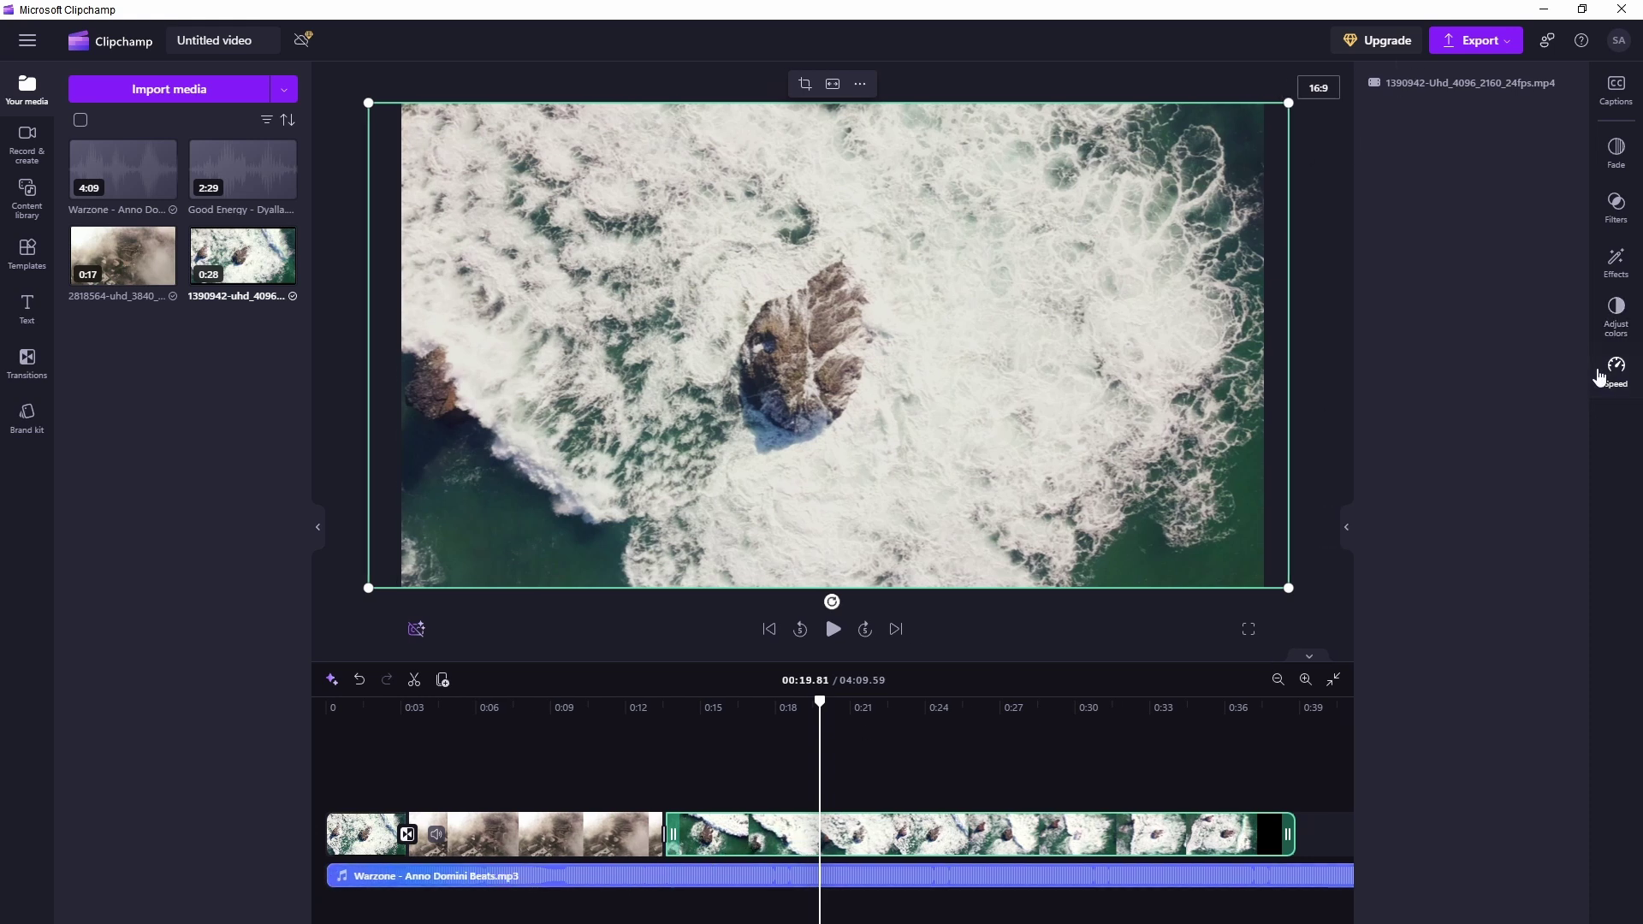
left_click(1616, 370)
mouse_move(1401, 169)
left_mouse_down()
mouse_move(1430, 161)
mouse_move(1404, 161)
mouse_move(1417, 172)
left_mouse_up()
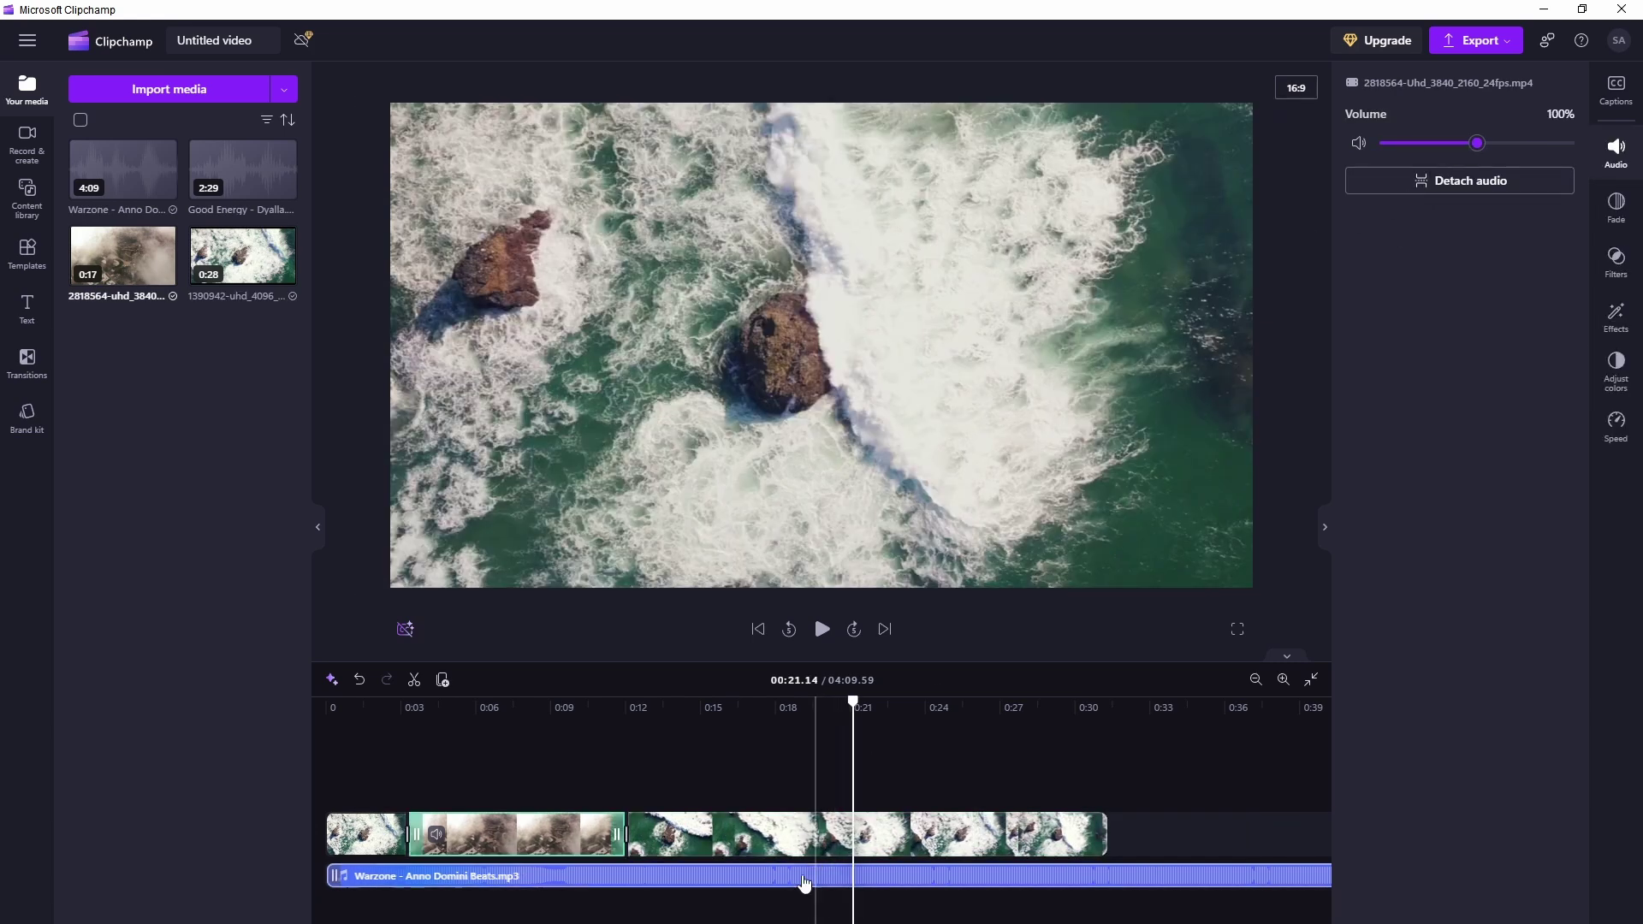
Lower the Warzone music to 59% volume and have it end at 0:31.40
left_click(856, 875)
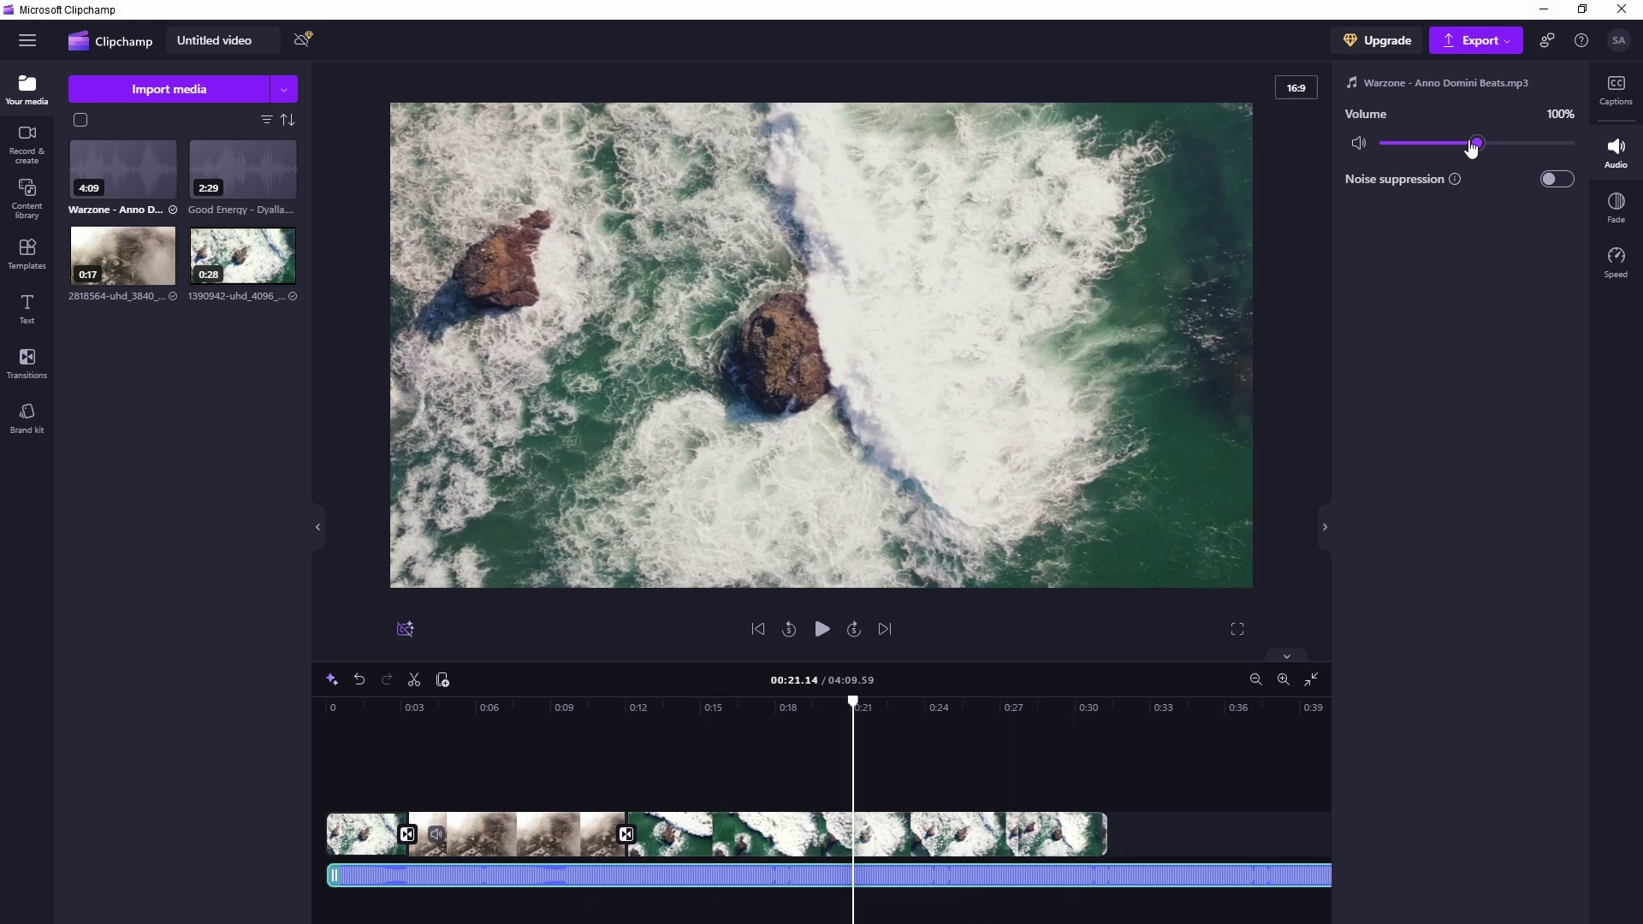
left_click_drag(1471, 147, 1445, 147)
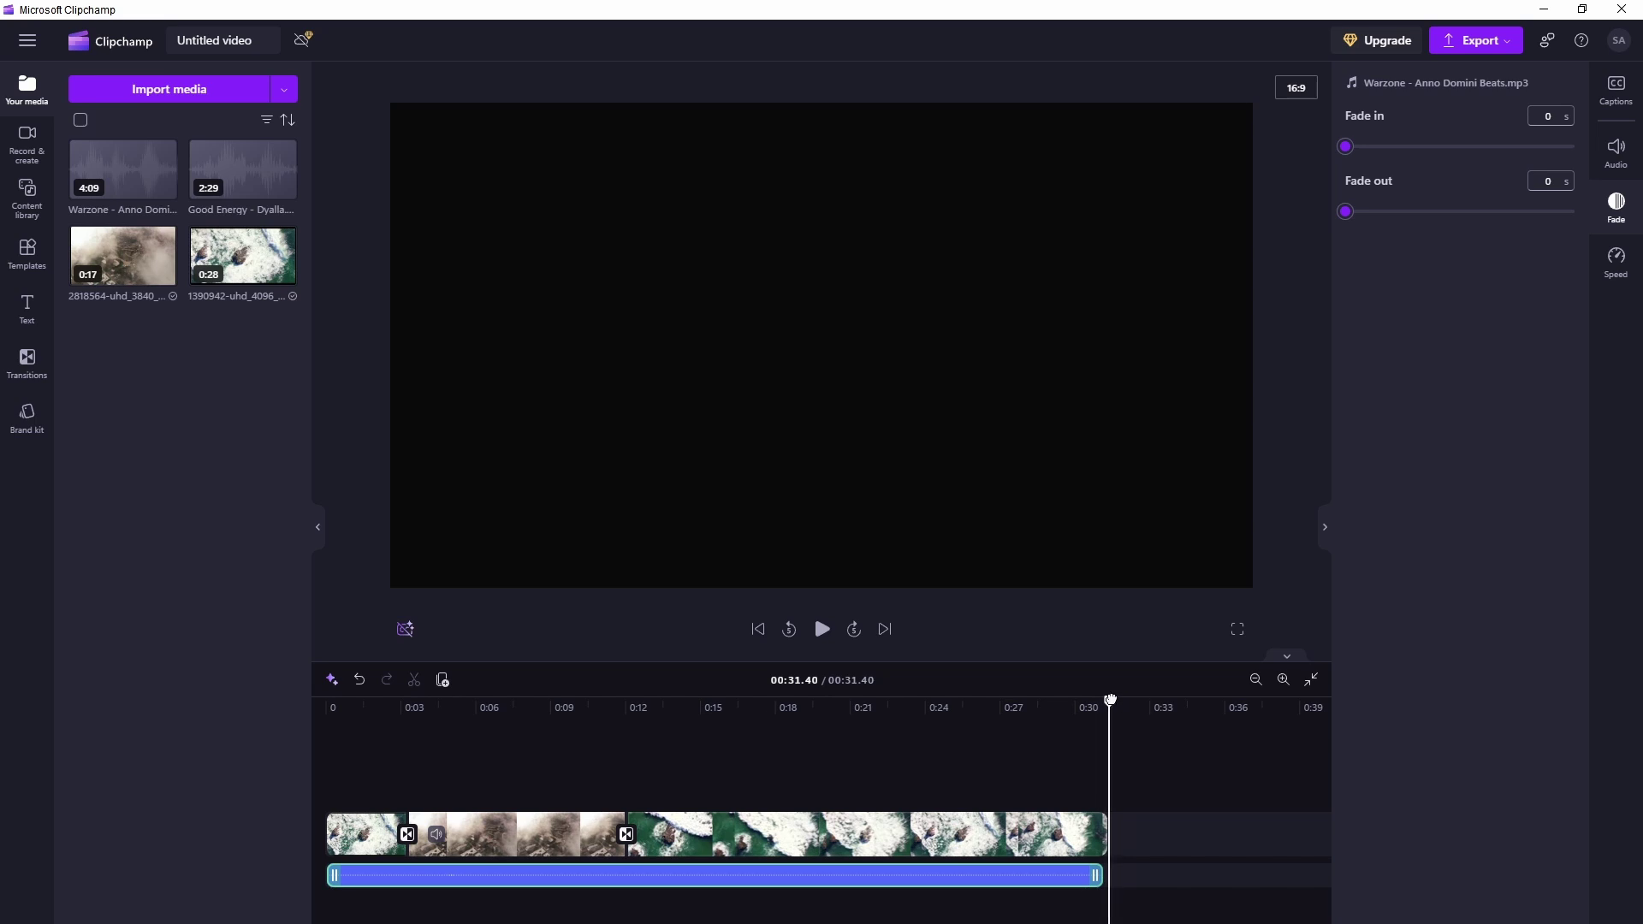
left_click_drag(1110, 701, 1102, 700)
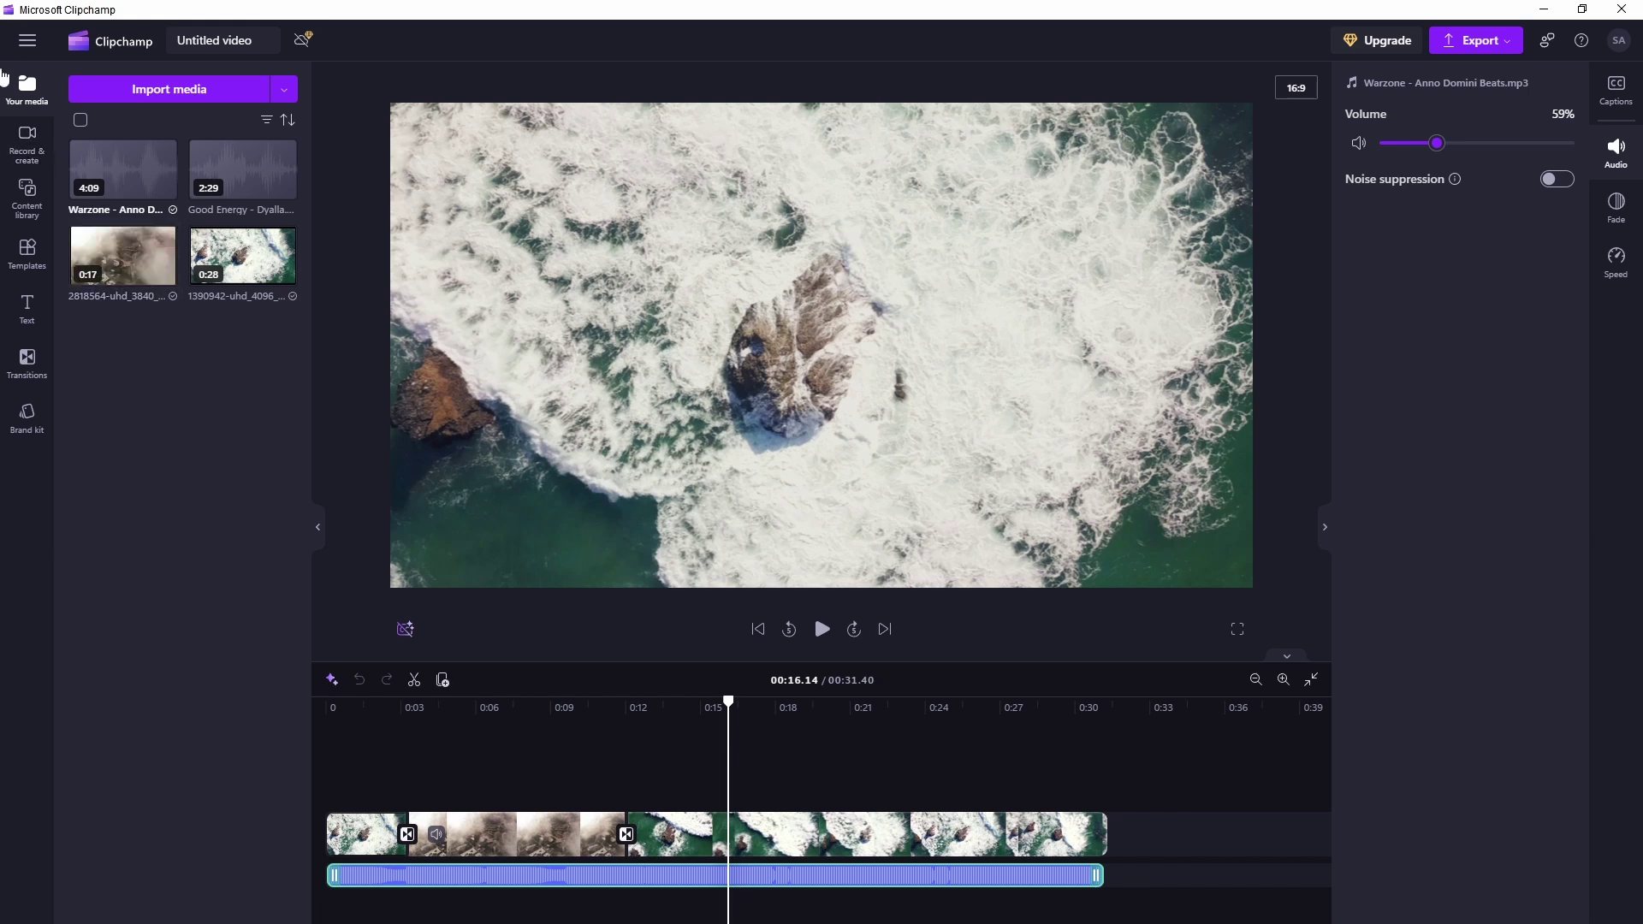
Place a Clean Title text clip reading 'Your text Goes here' at 0:00 above the video track
left_click(28, 256)
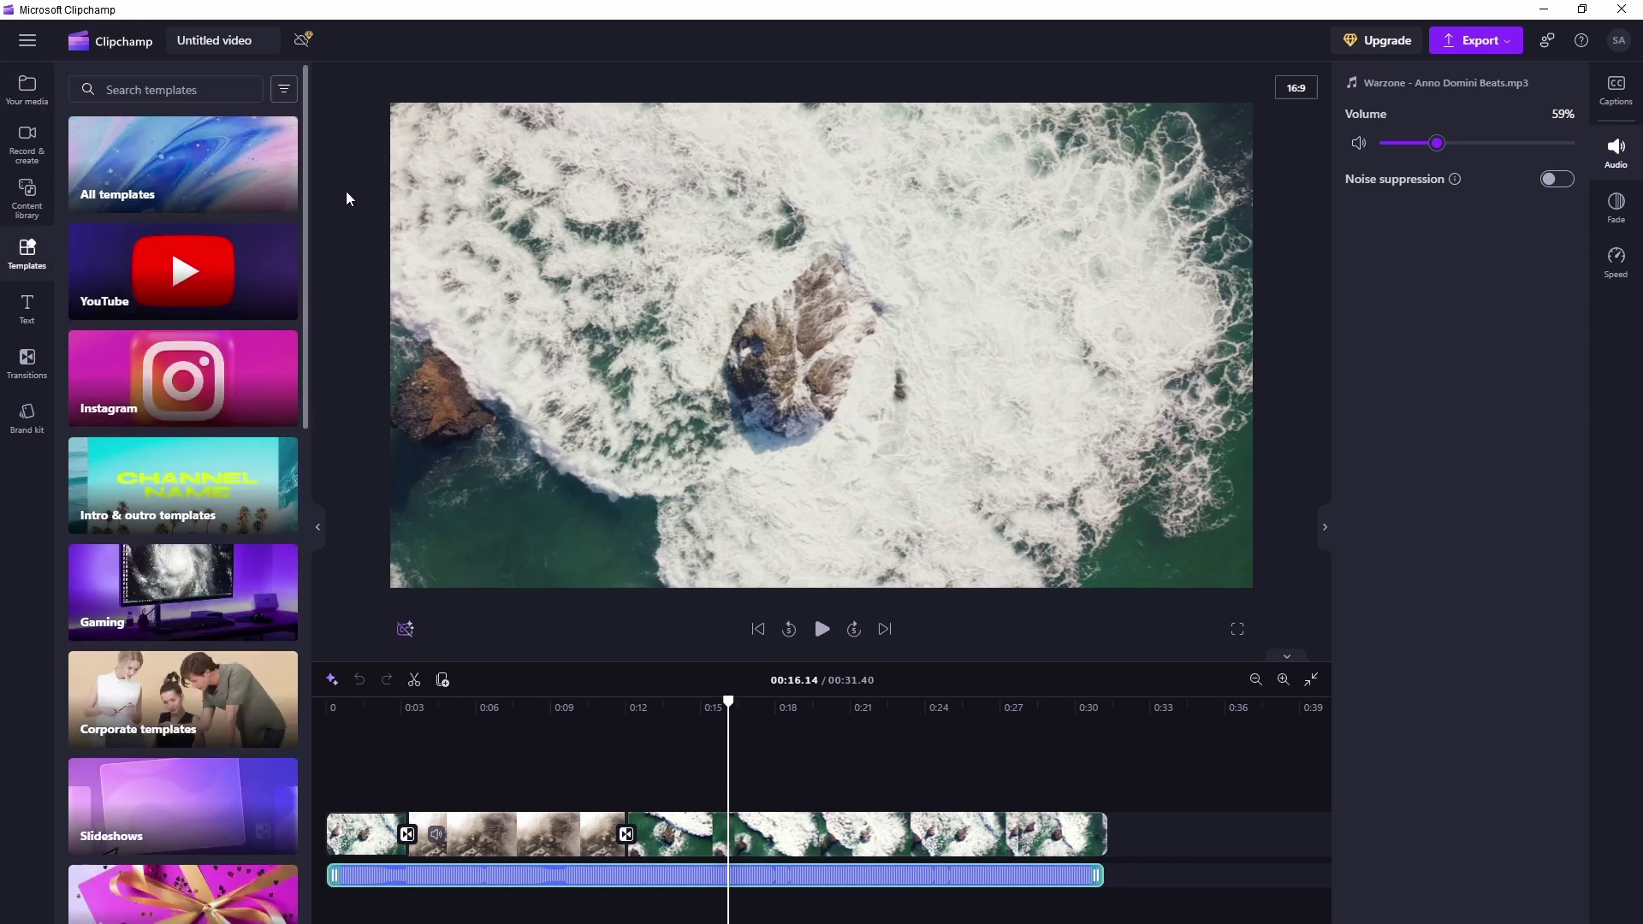
left_click_drag(305, 177, 310, 770)
left_click(27, 309)
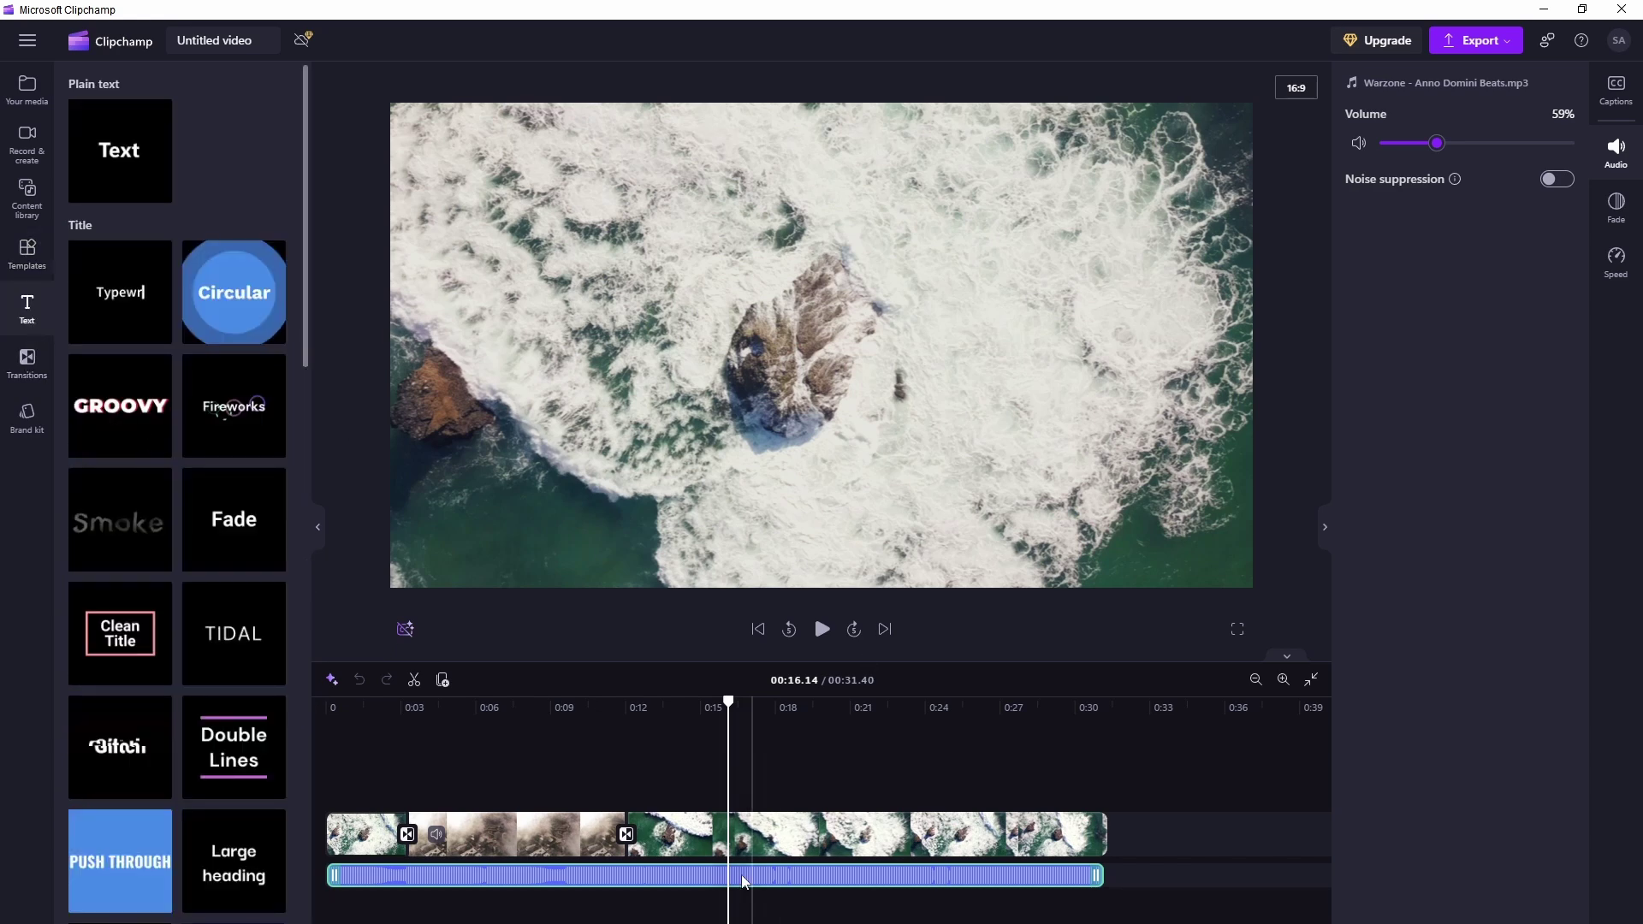
left_click_drag(727, 700, 298, 732)
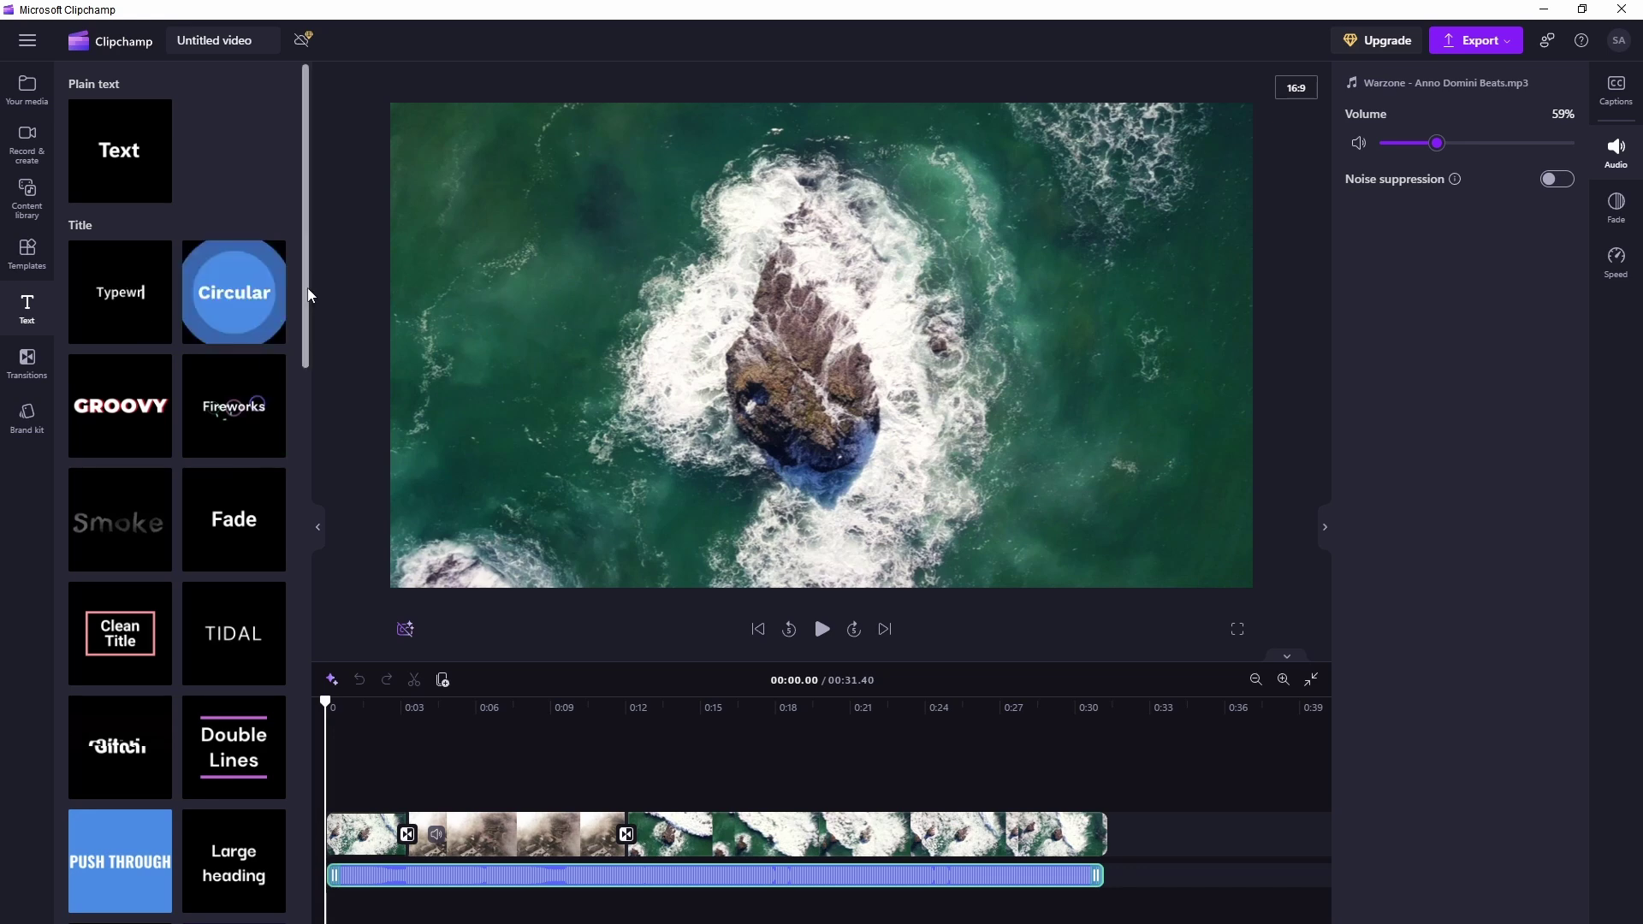
left_click_drag(308, 296, 265, 347)
scroll(265, 356, "up", 3)
mouse_move(98, 633)
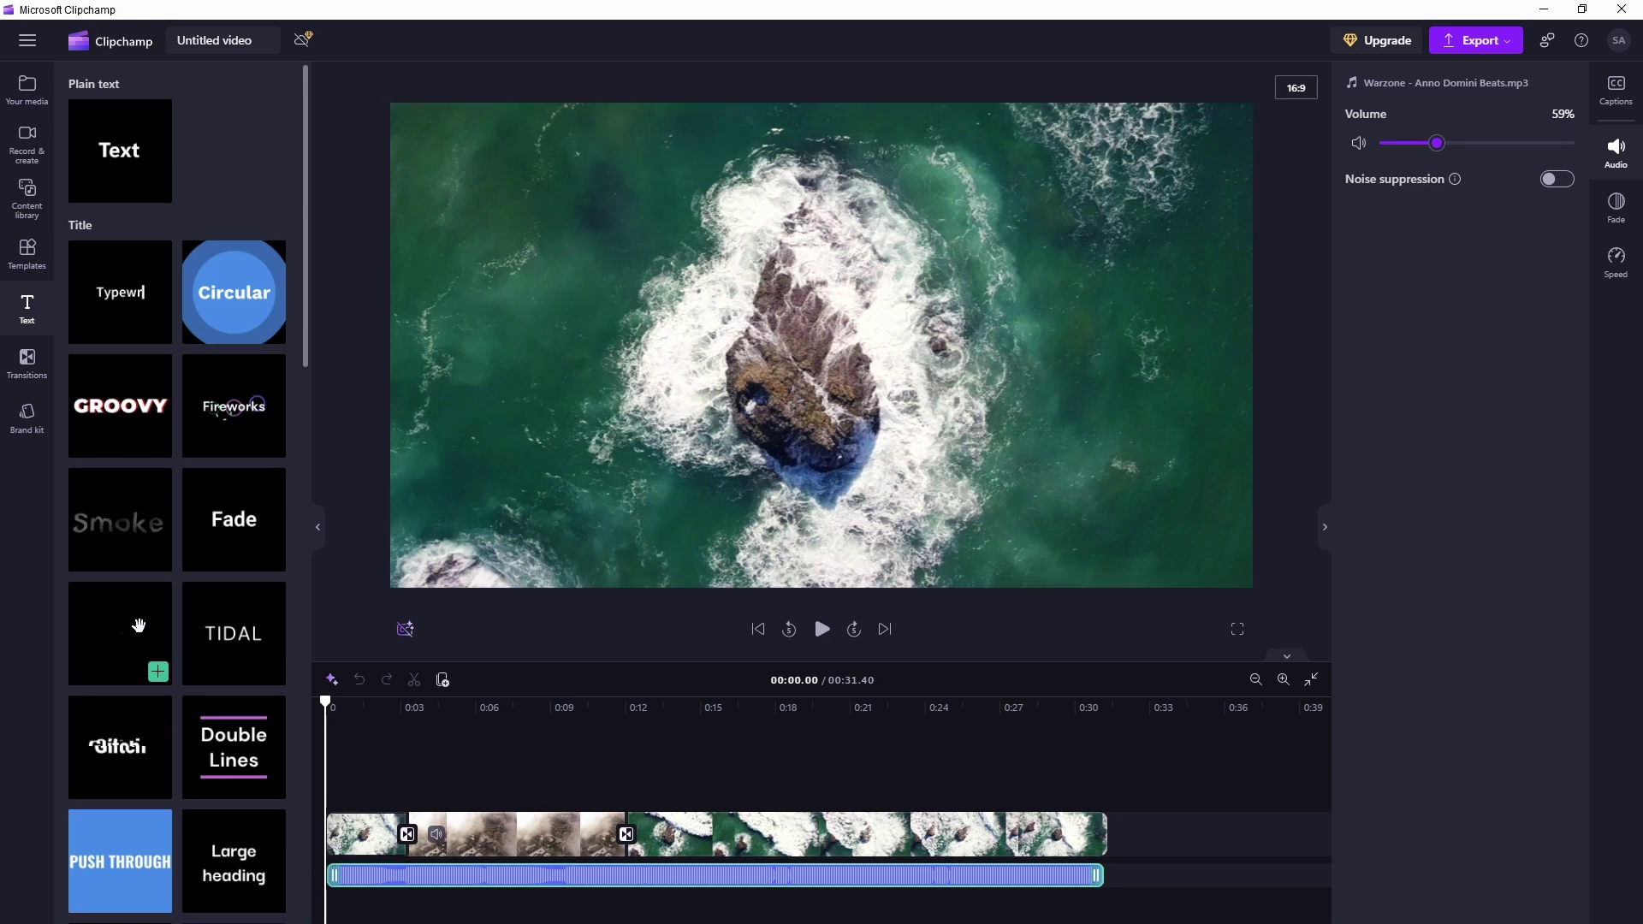
left_click(158, 672)
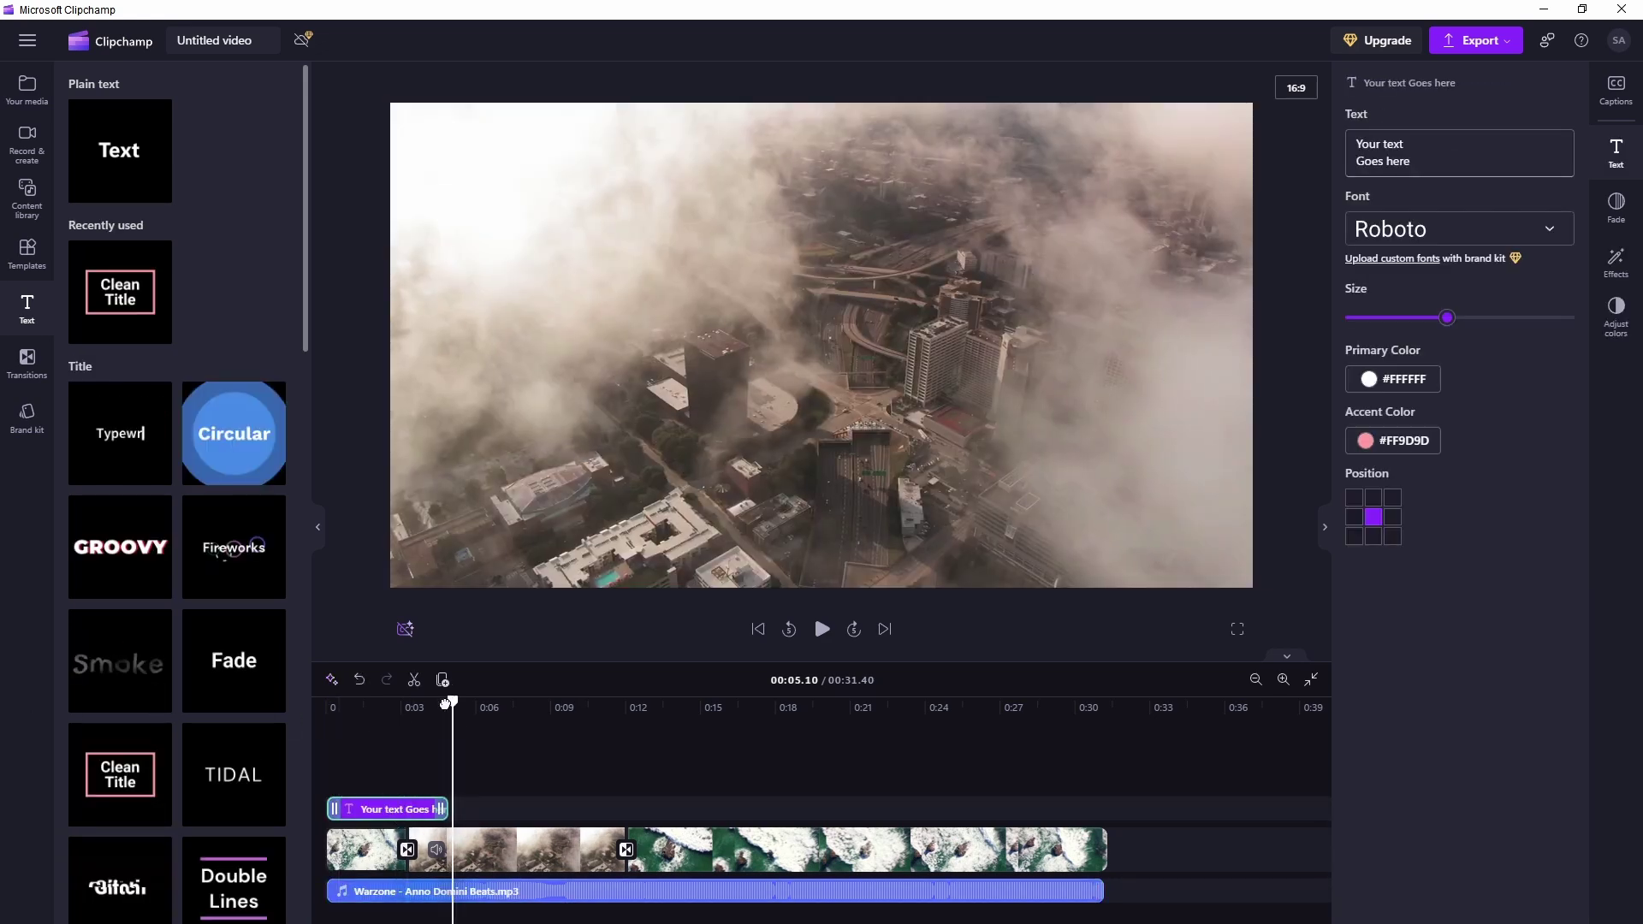
Lengthen the title clip on the timeline to about 5.5 seconds
left_click_drag(450, 704, 437, 744)
left_click_drag(443, 813, 481, 819)
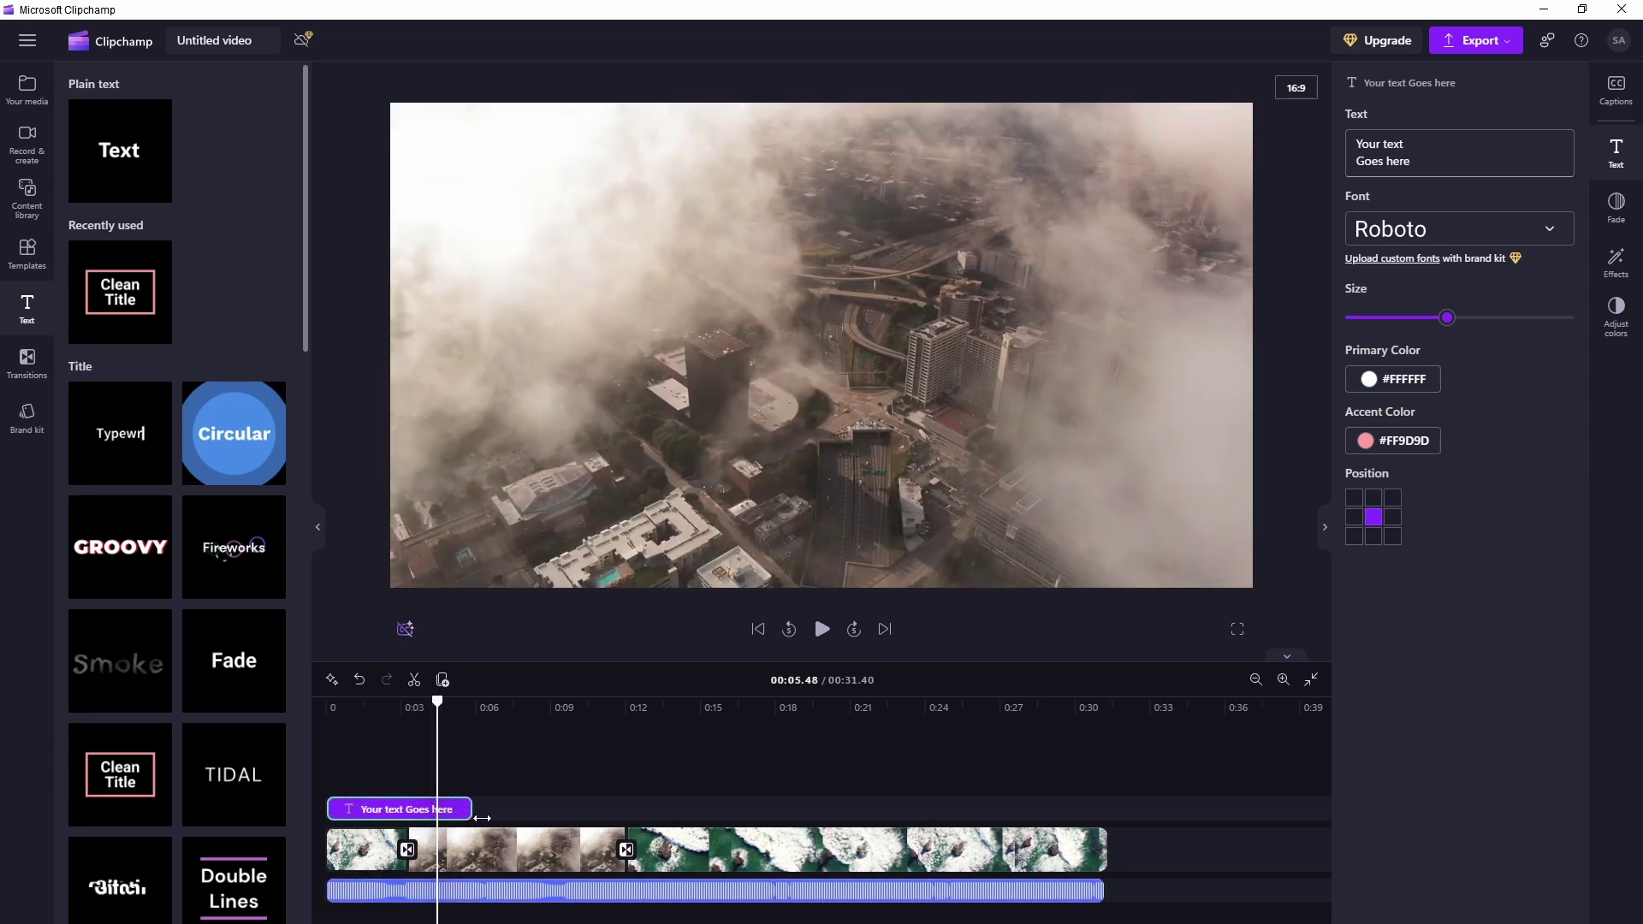
left_click(332, 709)
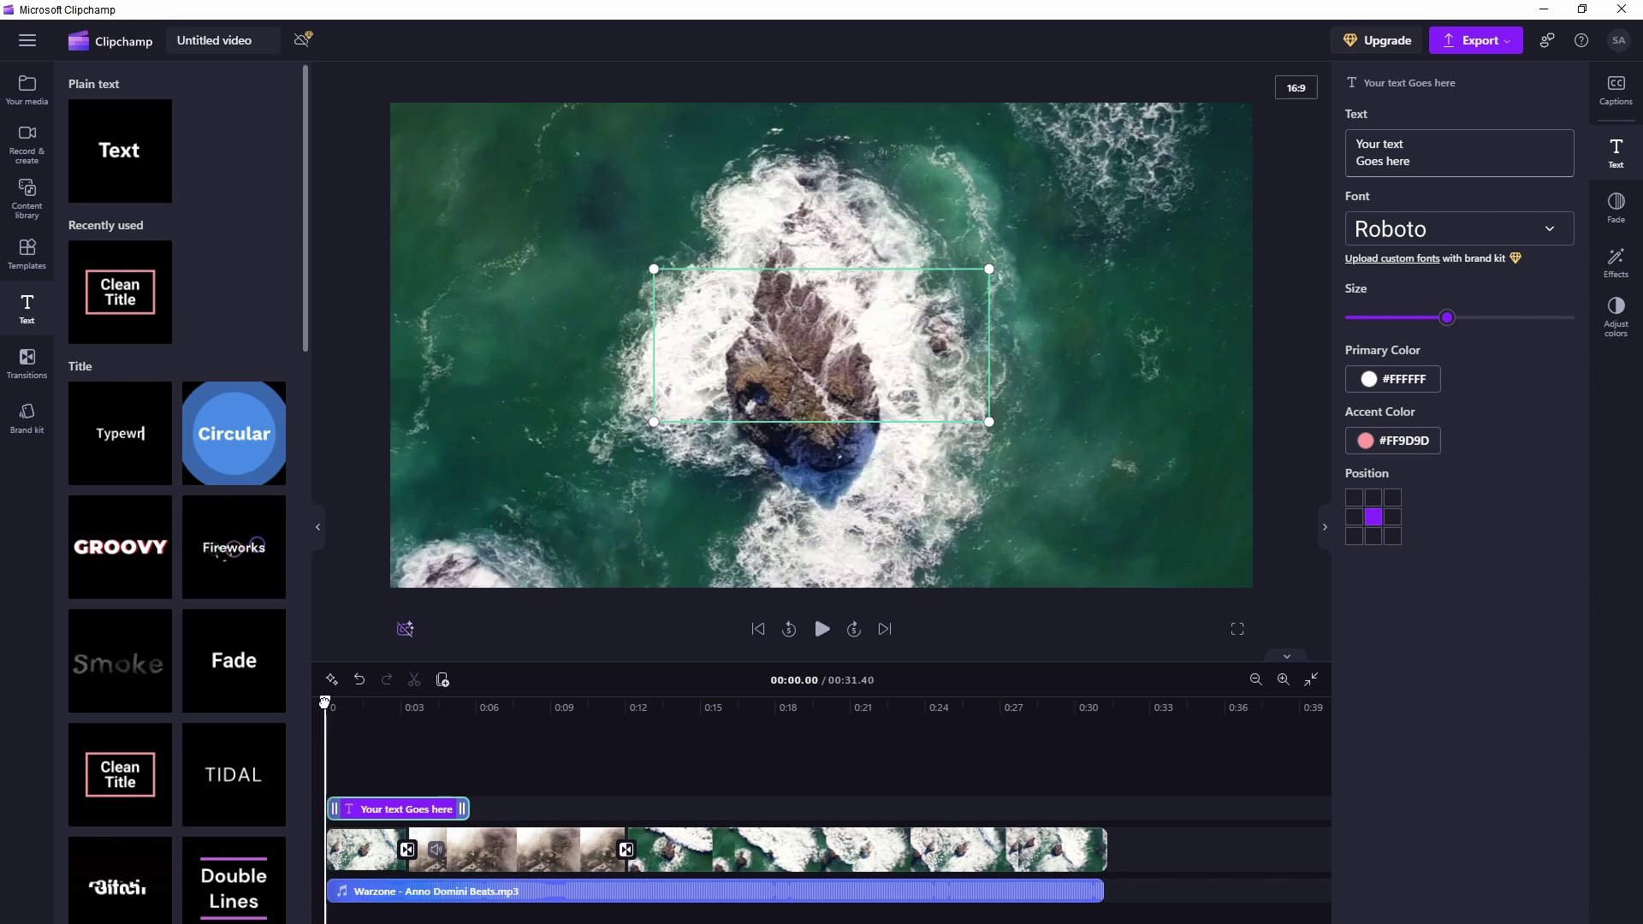
left_click(350, 708)
left_click(365, 708)
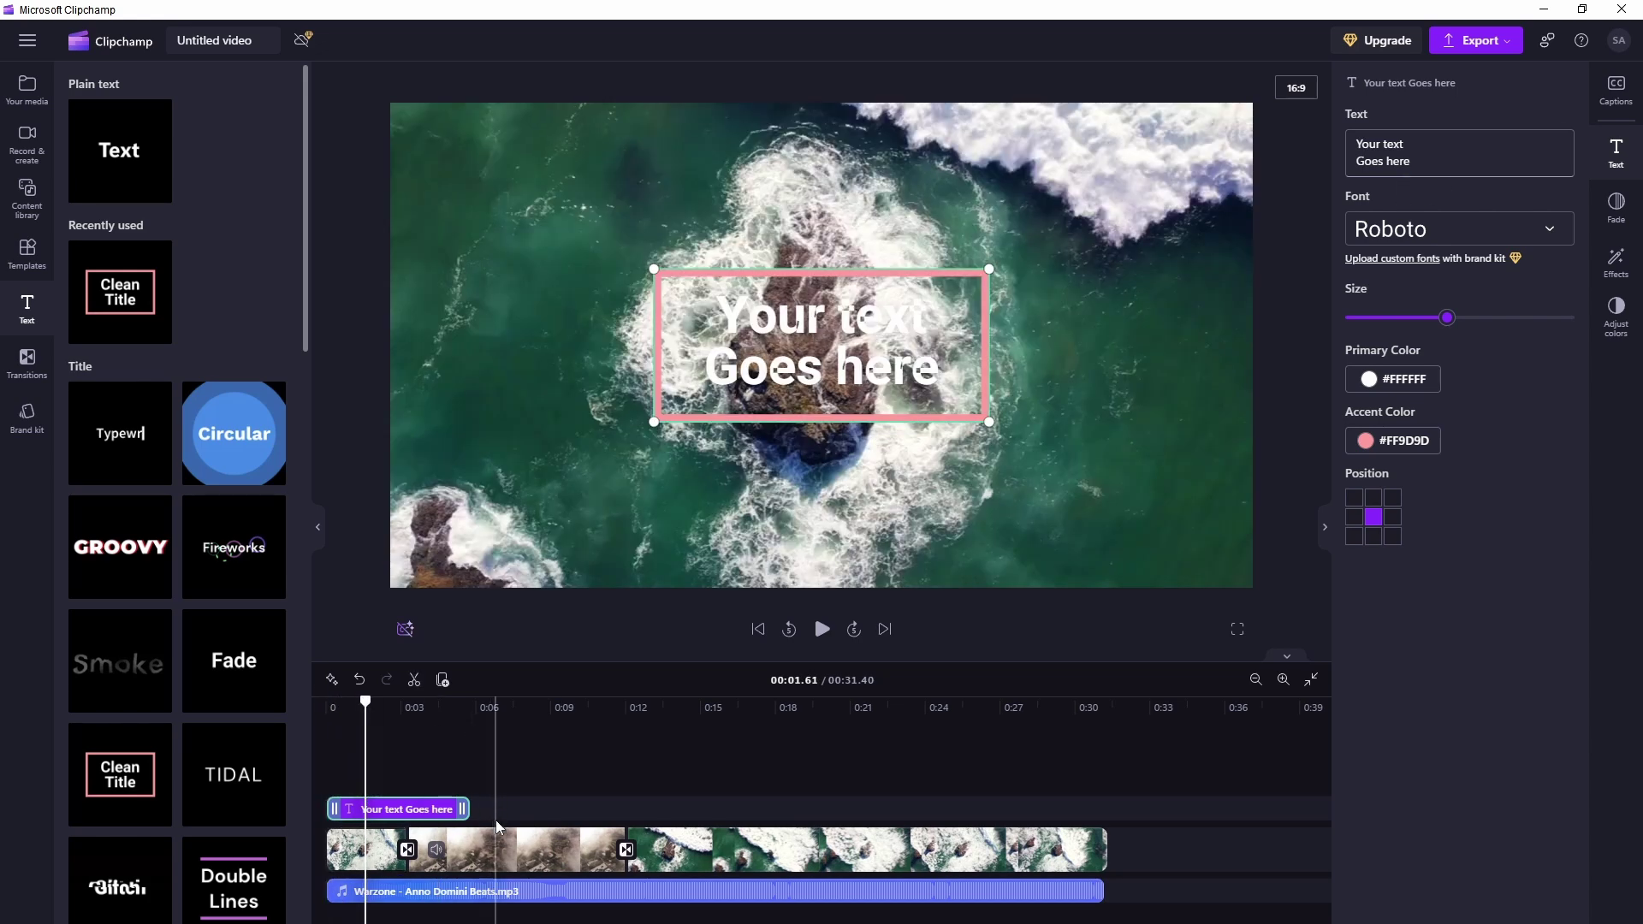
Replace the placeholder with 'Microsft Clip Champ', breaking it onto two lines before 'Clip'
triple_click(1393, 162)
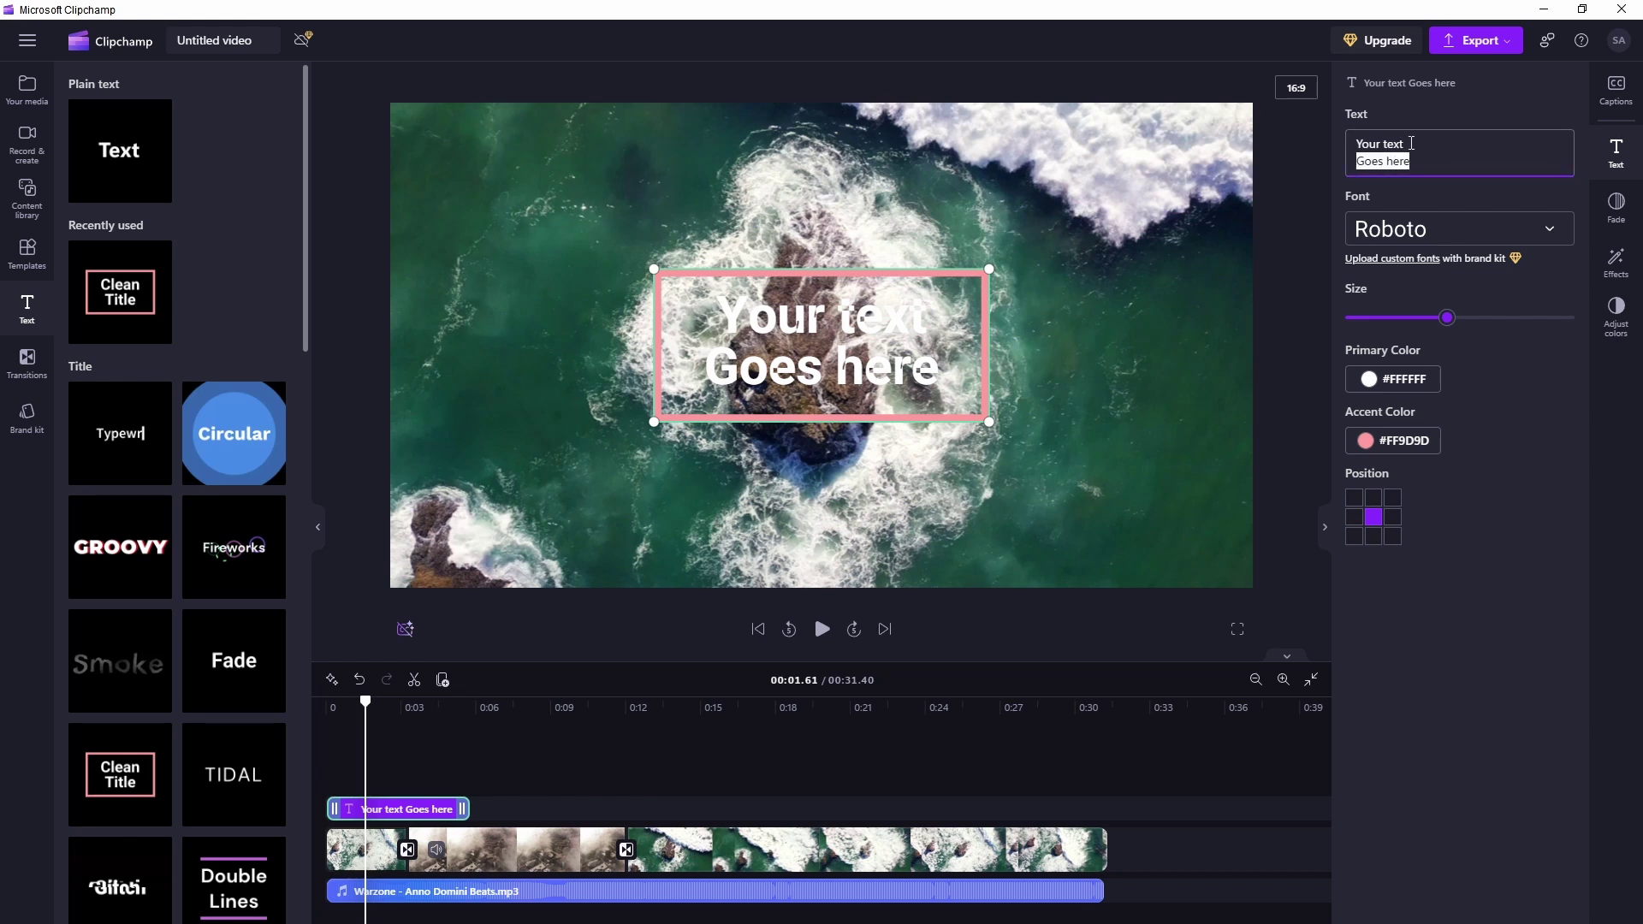
type("Microsft Clip Cham")
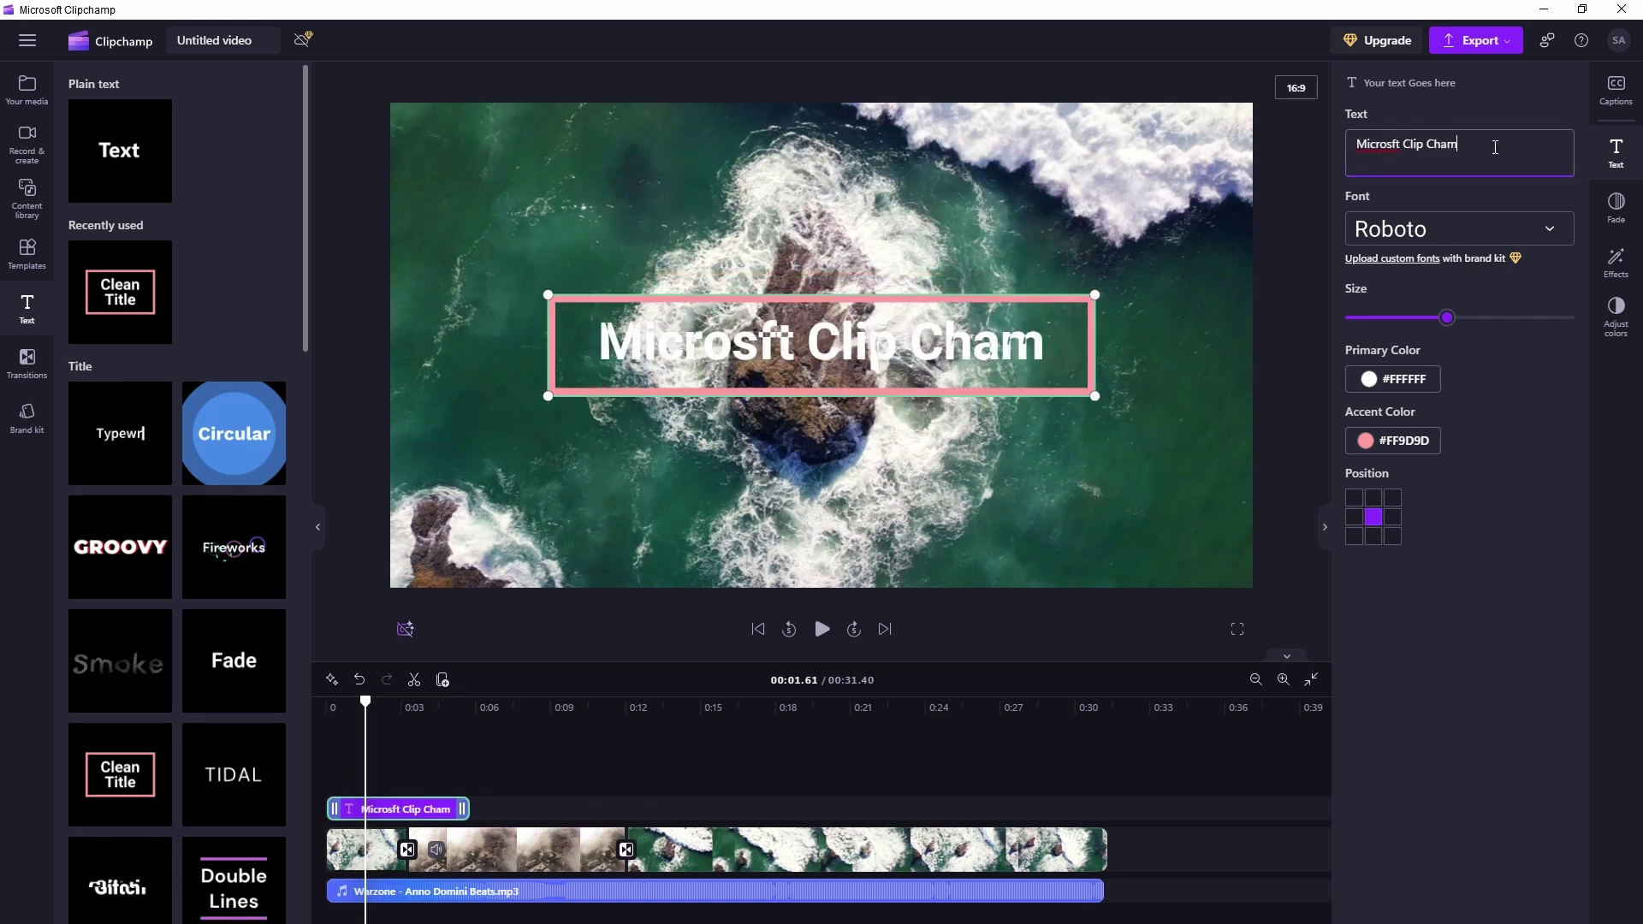
type("p")
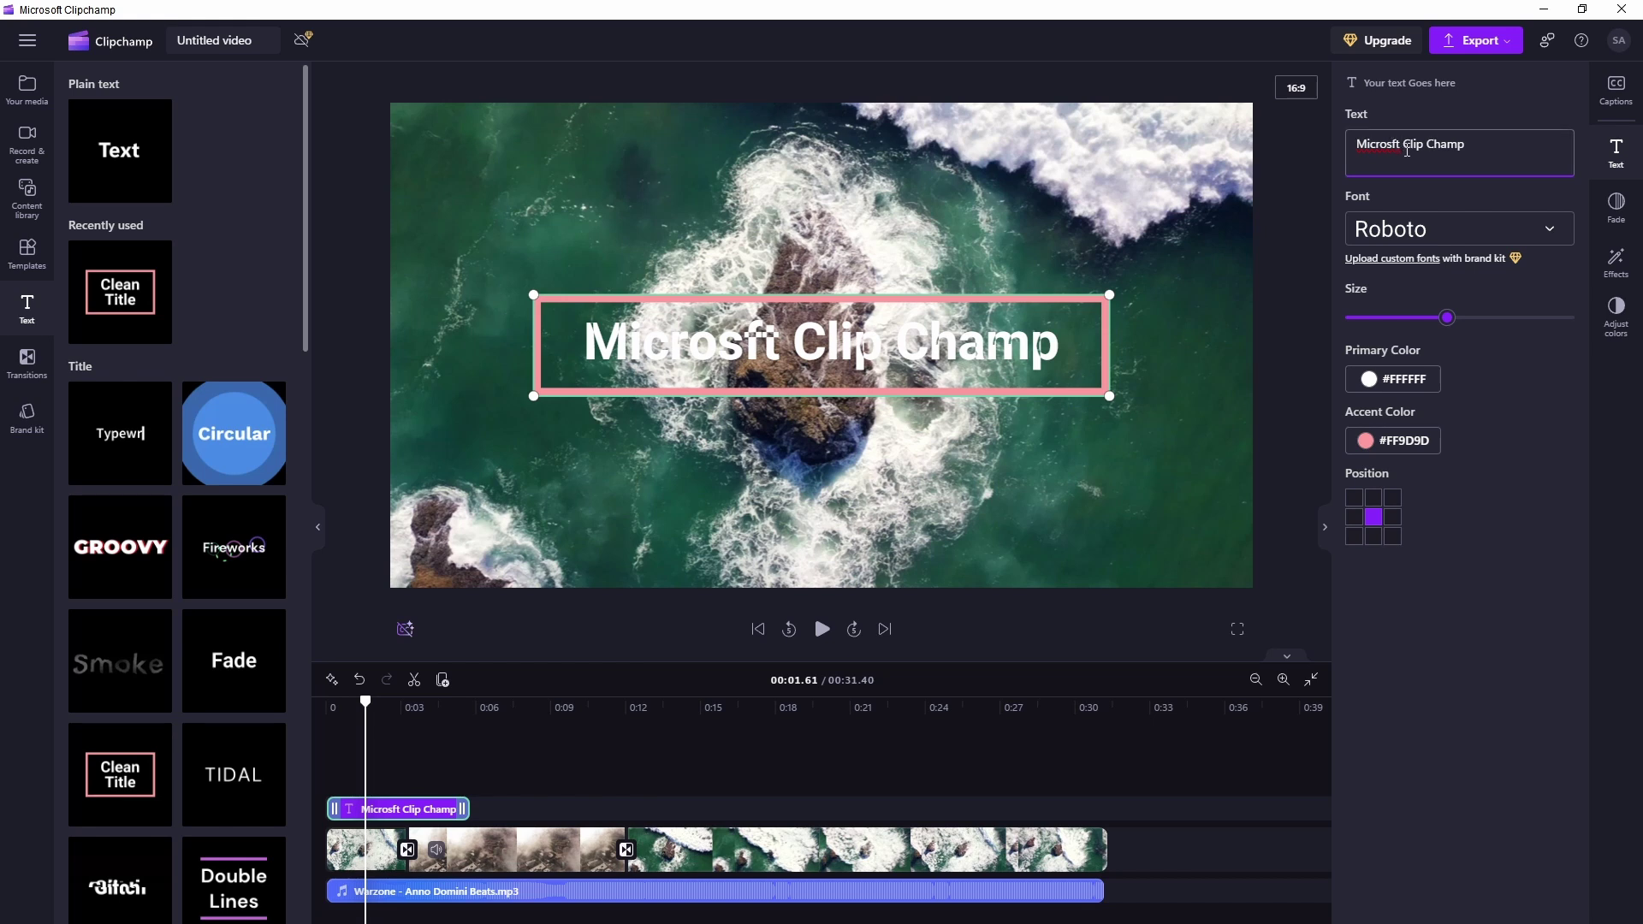
key("Return")
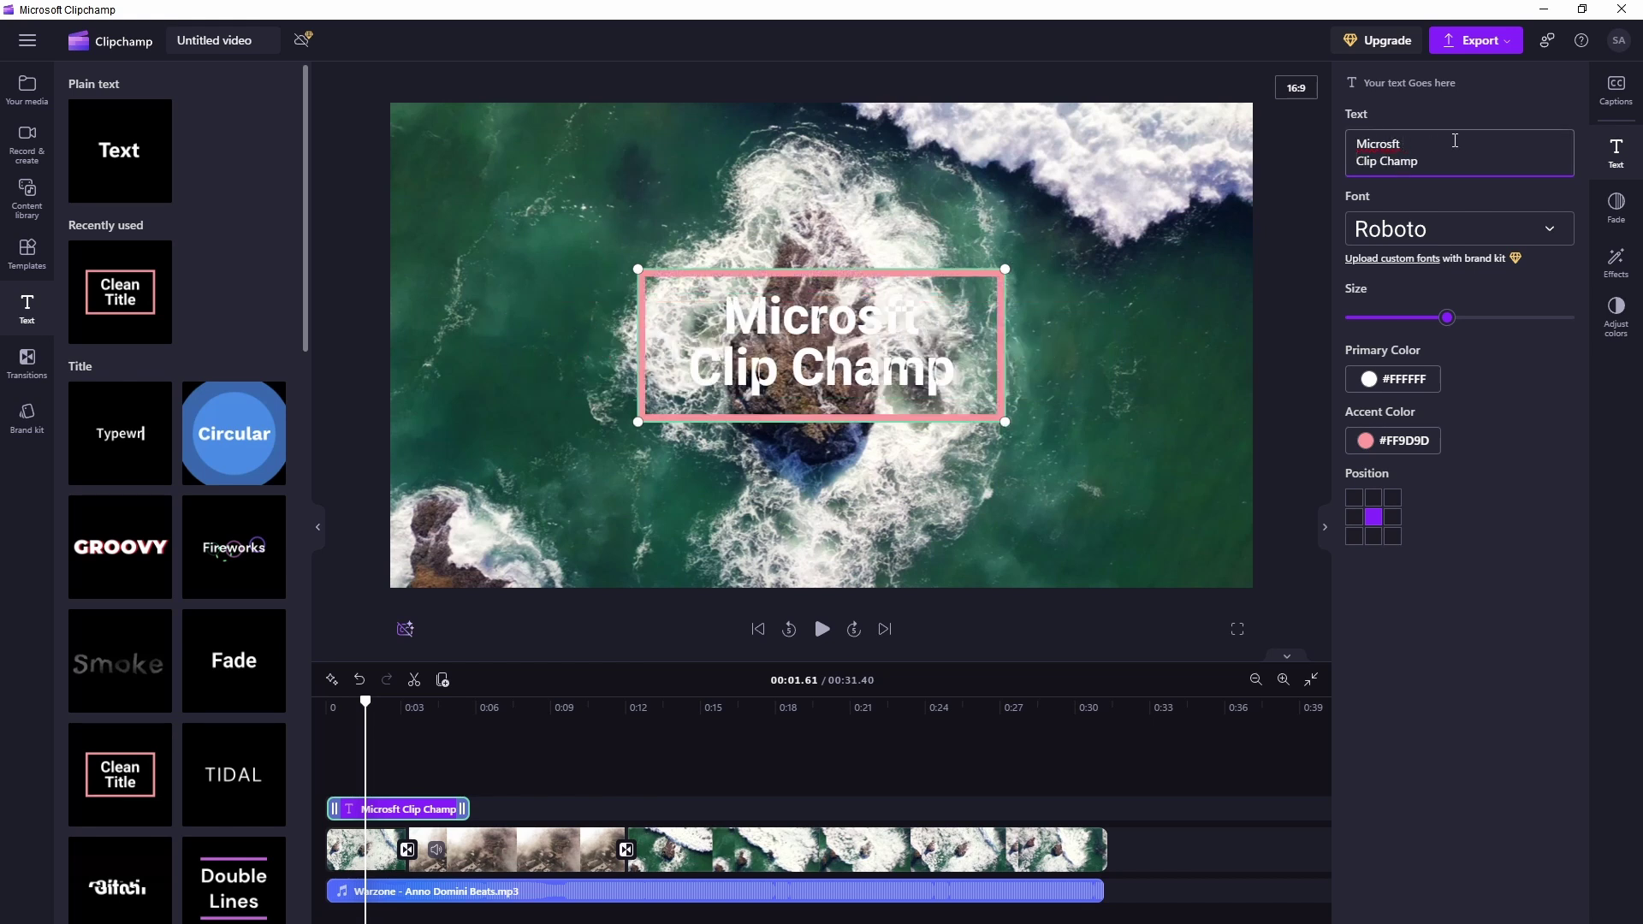
Make the title slightly larger and centre it in the middle of the frame
mouse_move(1458, 317)
left_mouse_down()
mouse_move(1478, 319)
mouse_move(1454, 318)
left_mouse_up()
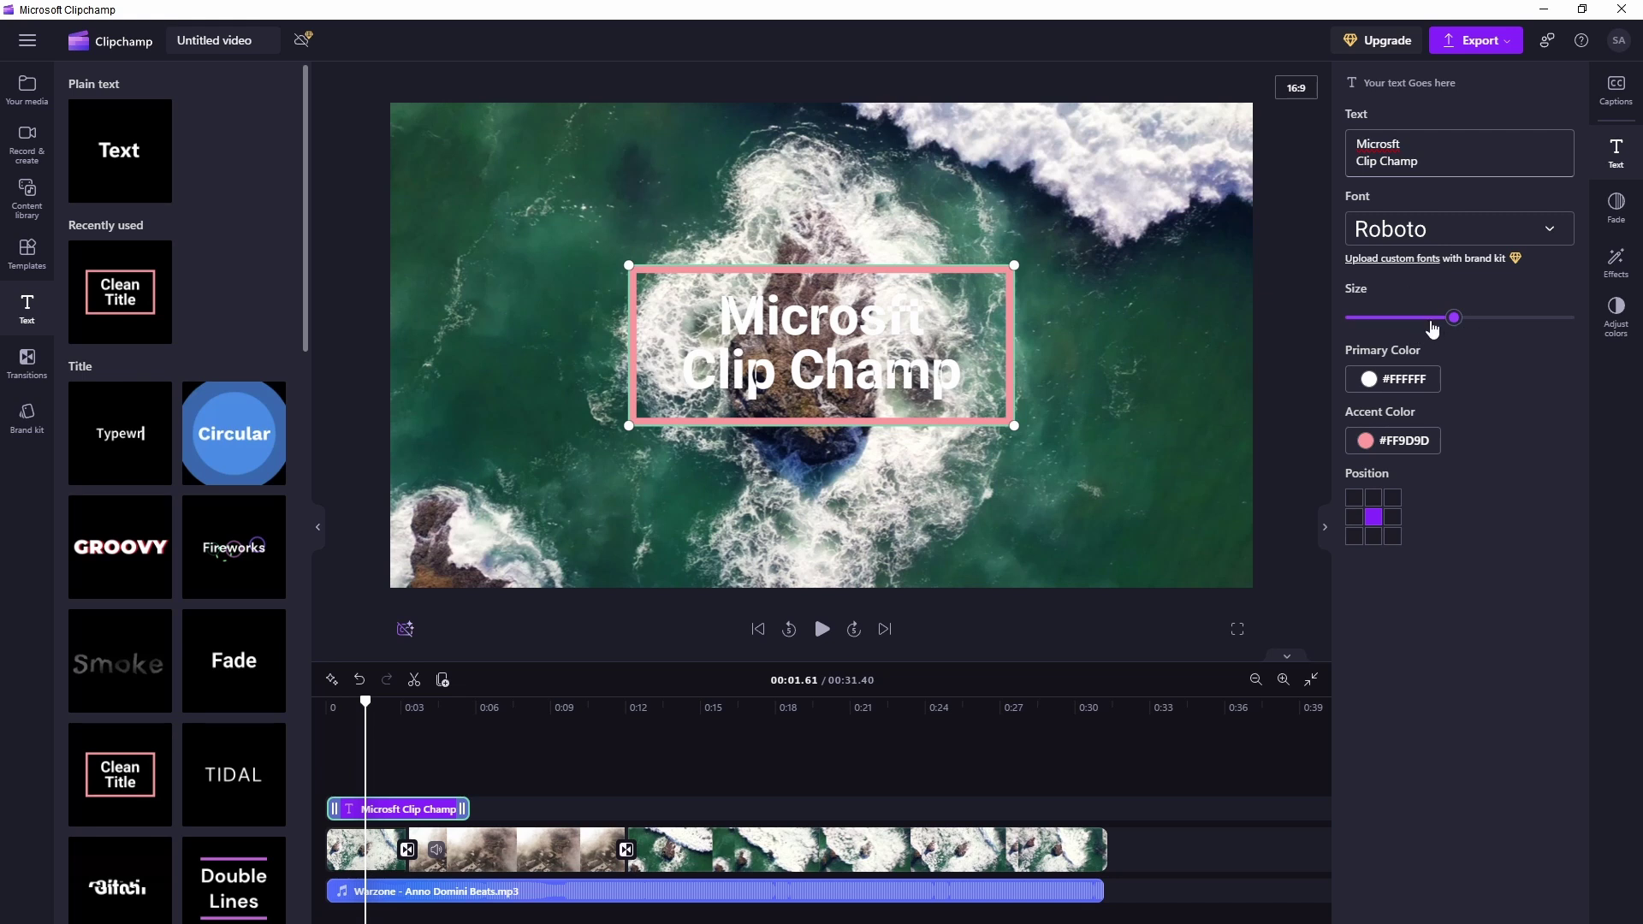
mouse_move(1014, 266)
left_mouse_down()
mouse_move(813, 310)
mouse_move(1042, 273)
mouse_move(1004, 279)
left_mouse_up()
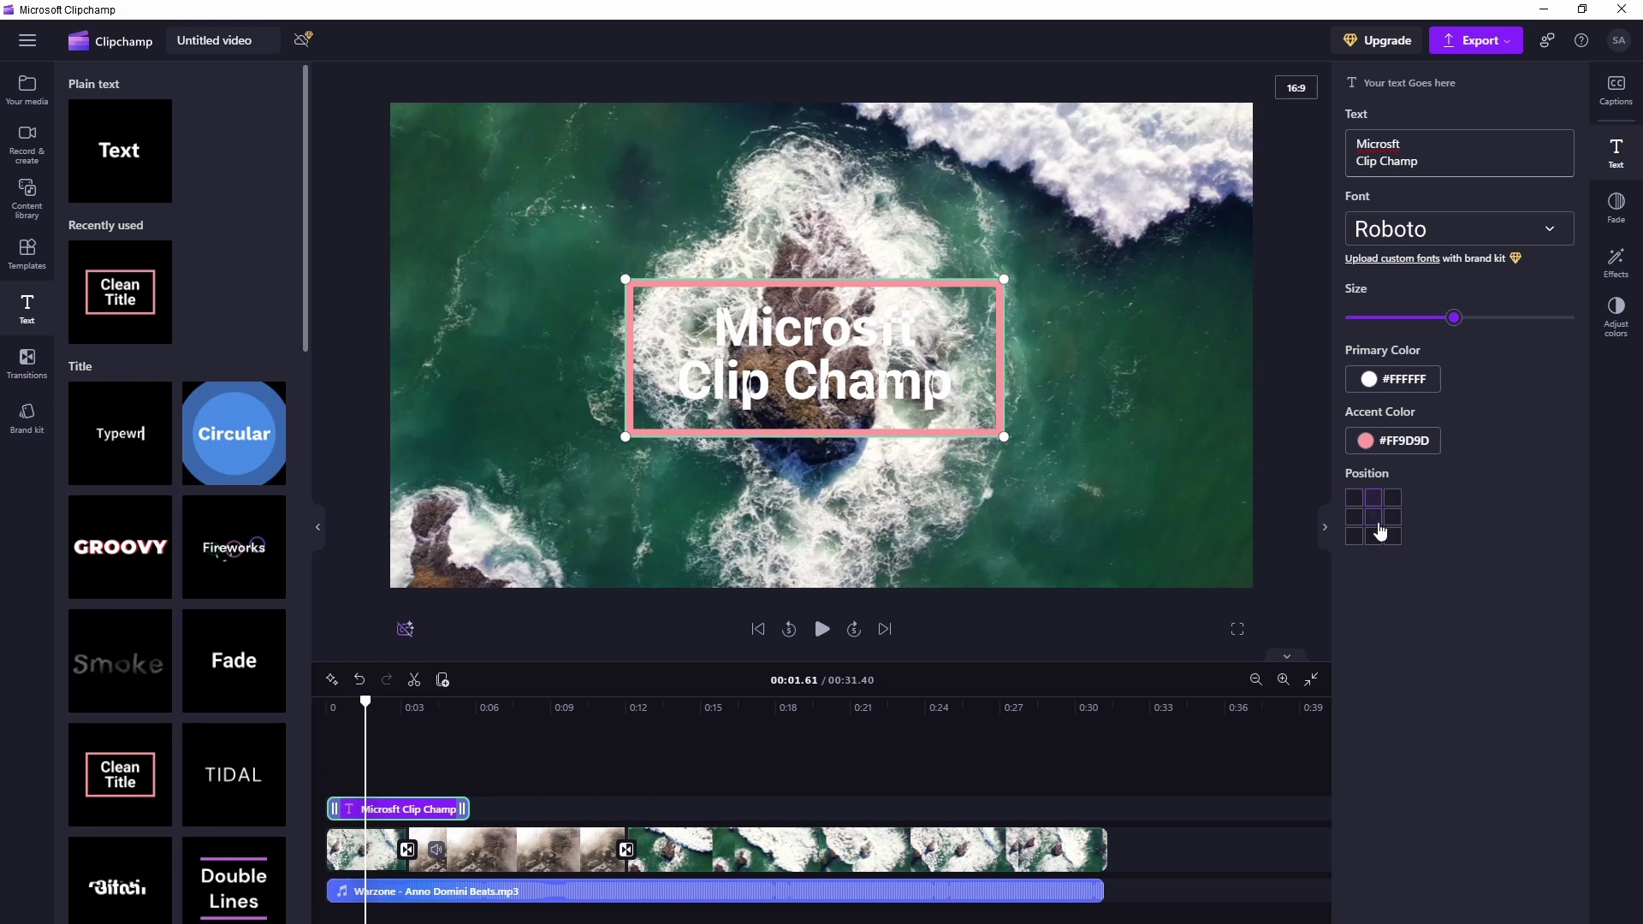
left_click(1374, 499)
left_click(1374, 518)
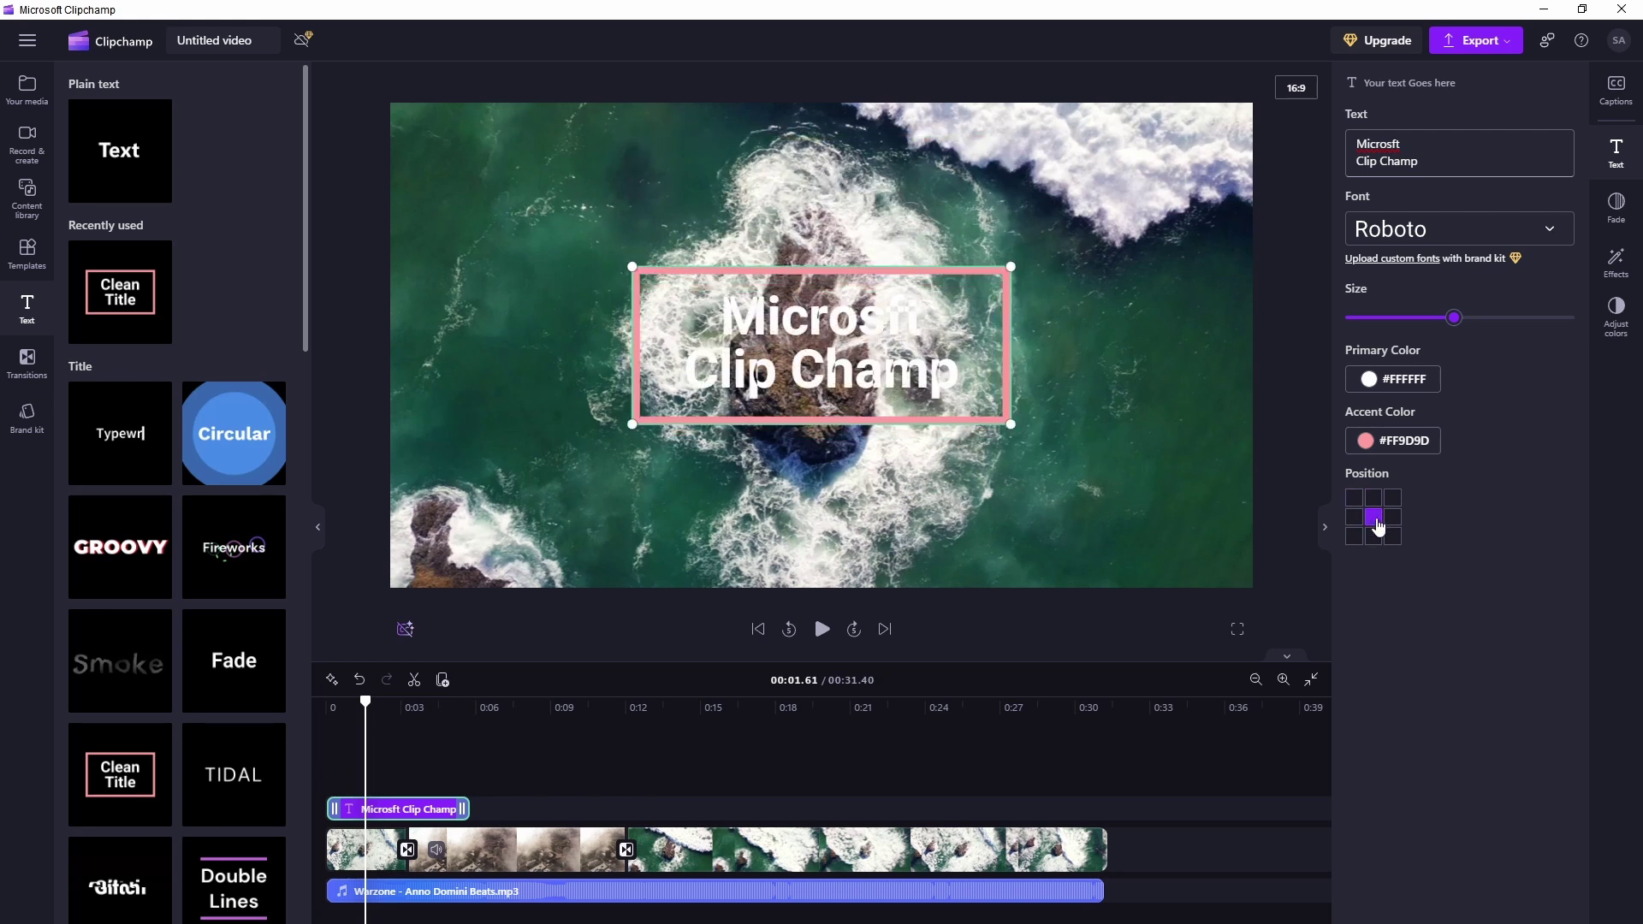
left_click(1552, 229)
scroll(1429, 554, "down", 8)
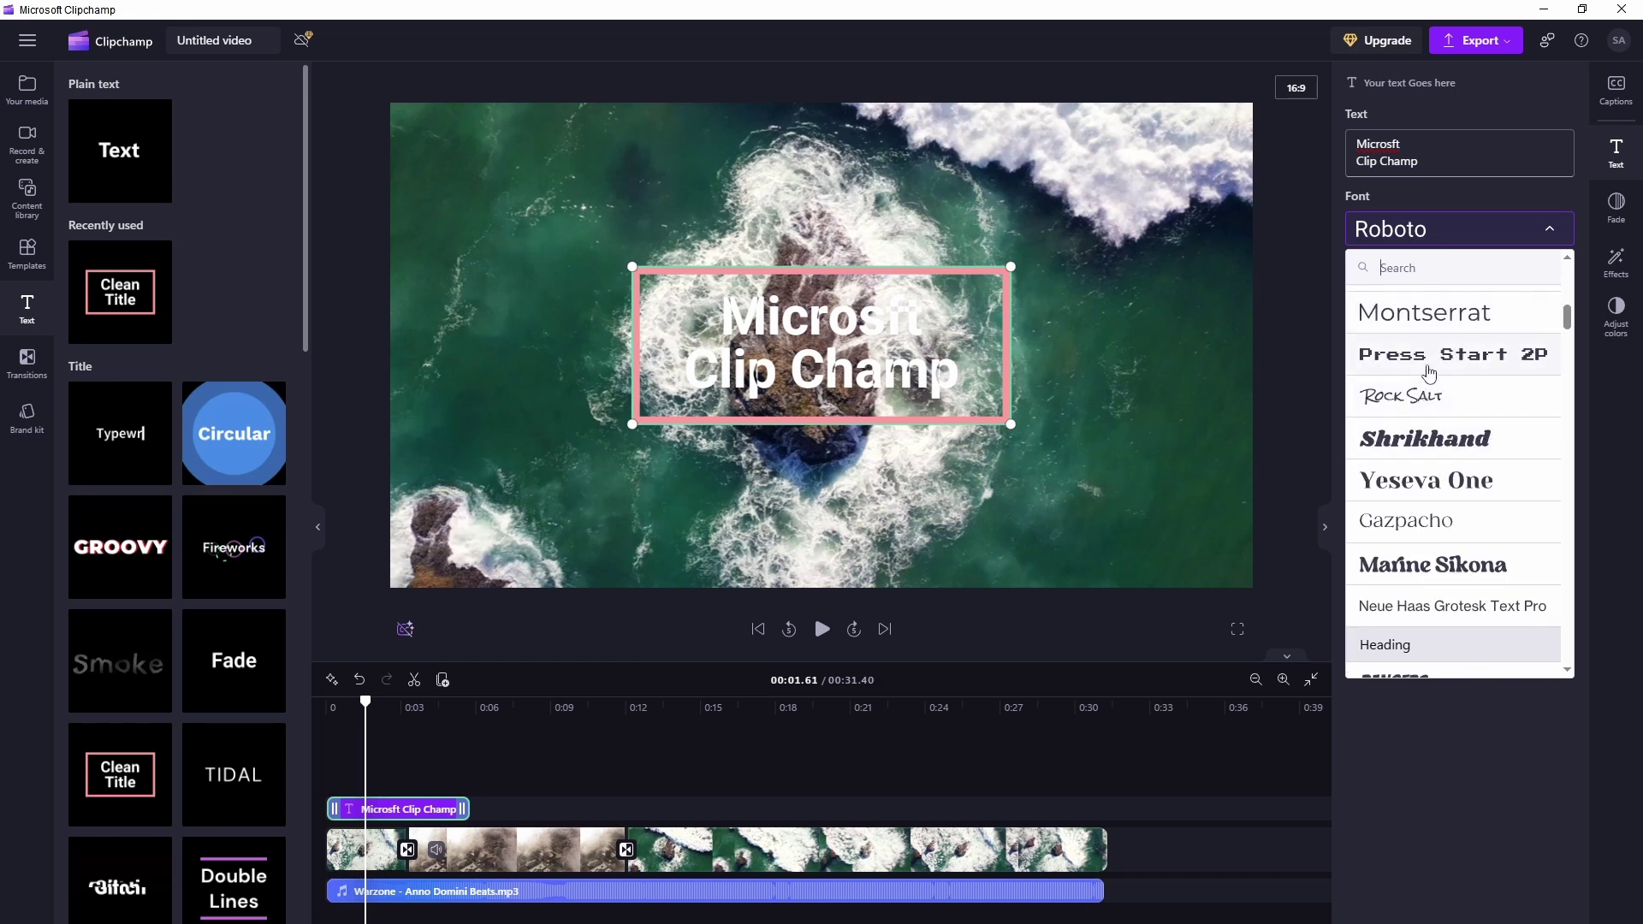
Set the title font to Yeseva One with black text and a navy #001977 accent colour
left_click(1412, 496)
left_click(1410, 485)
left_click(1310, 304)
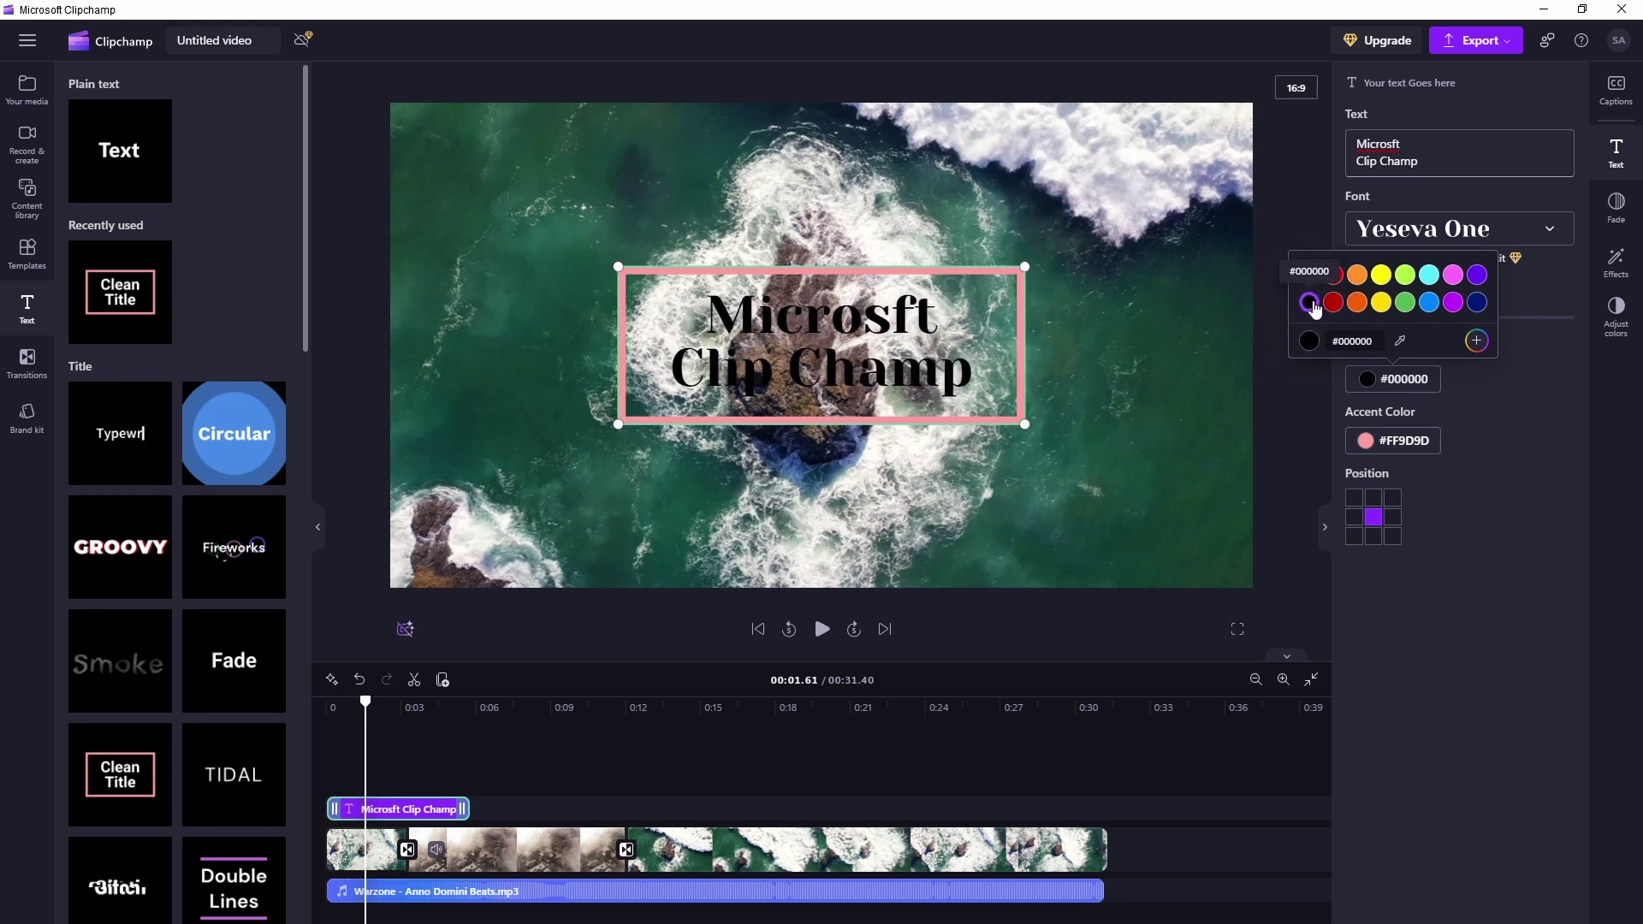
left_click(1339, 437)
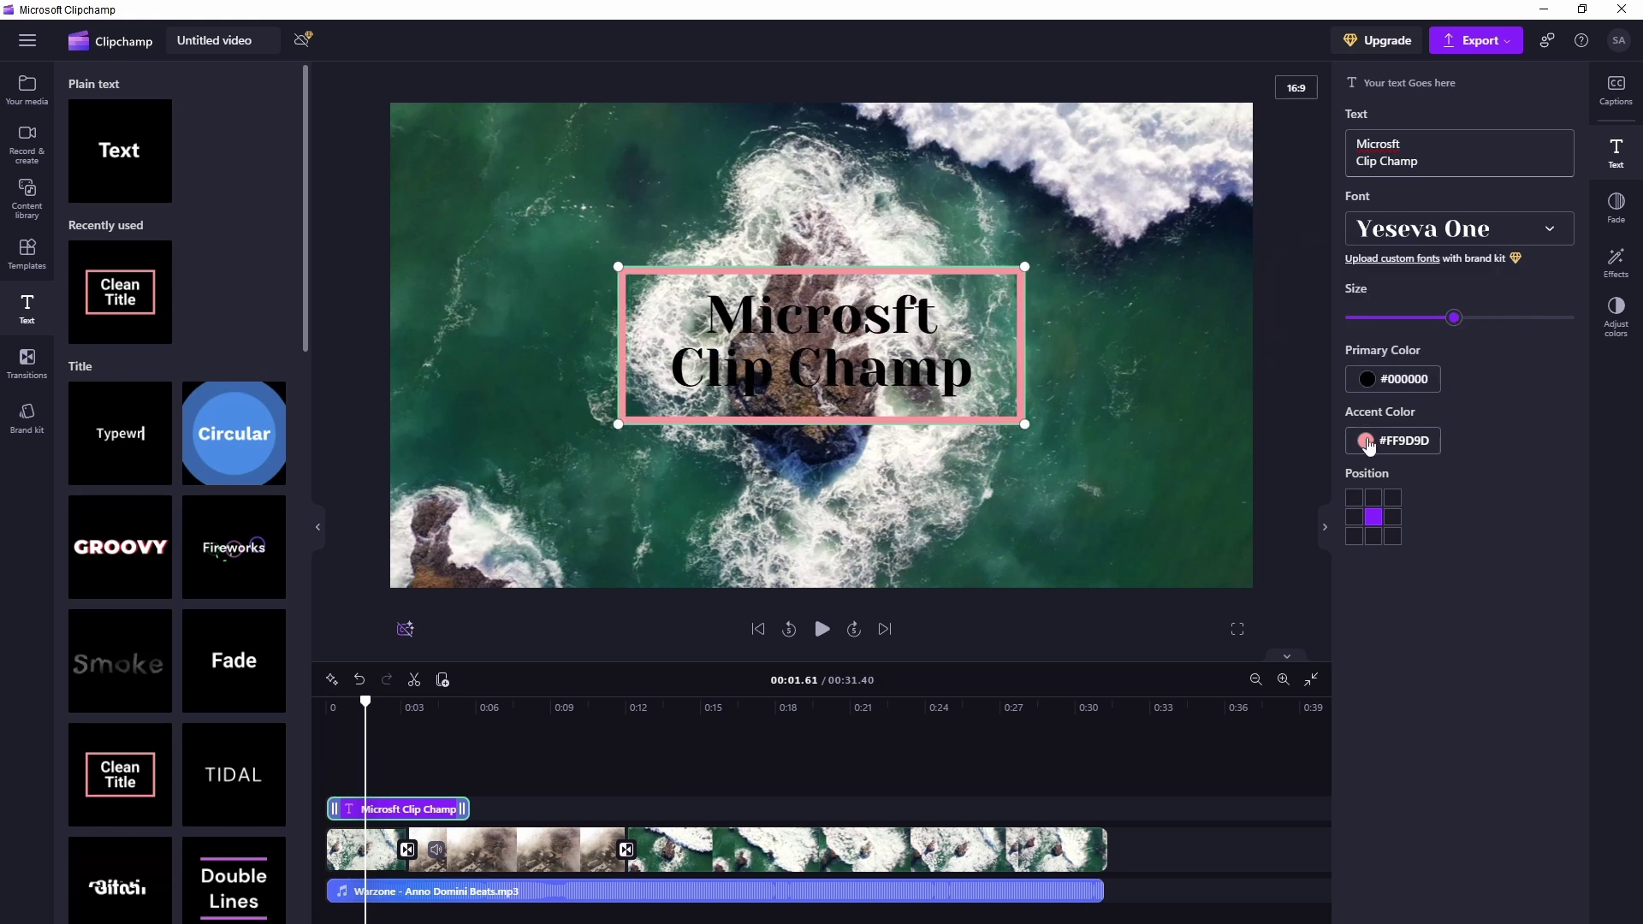
left_click(1370, 443)
left_click(1477, 365)
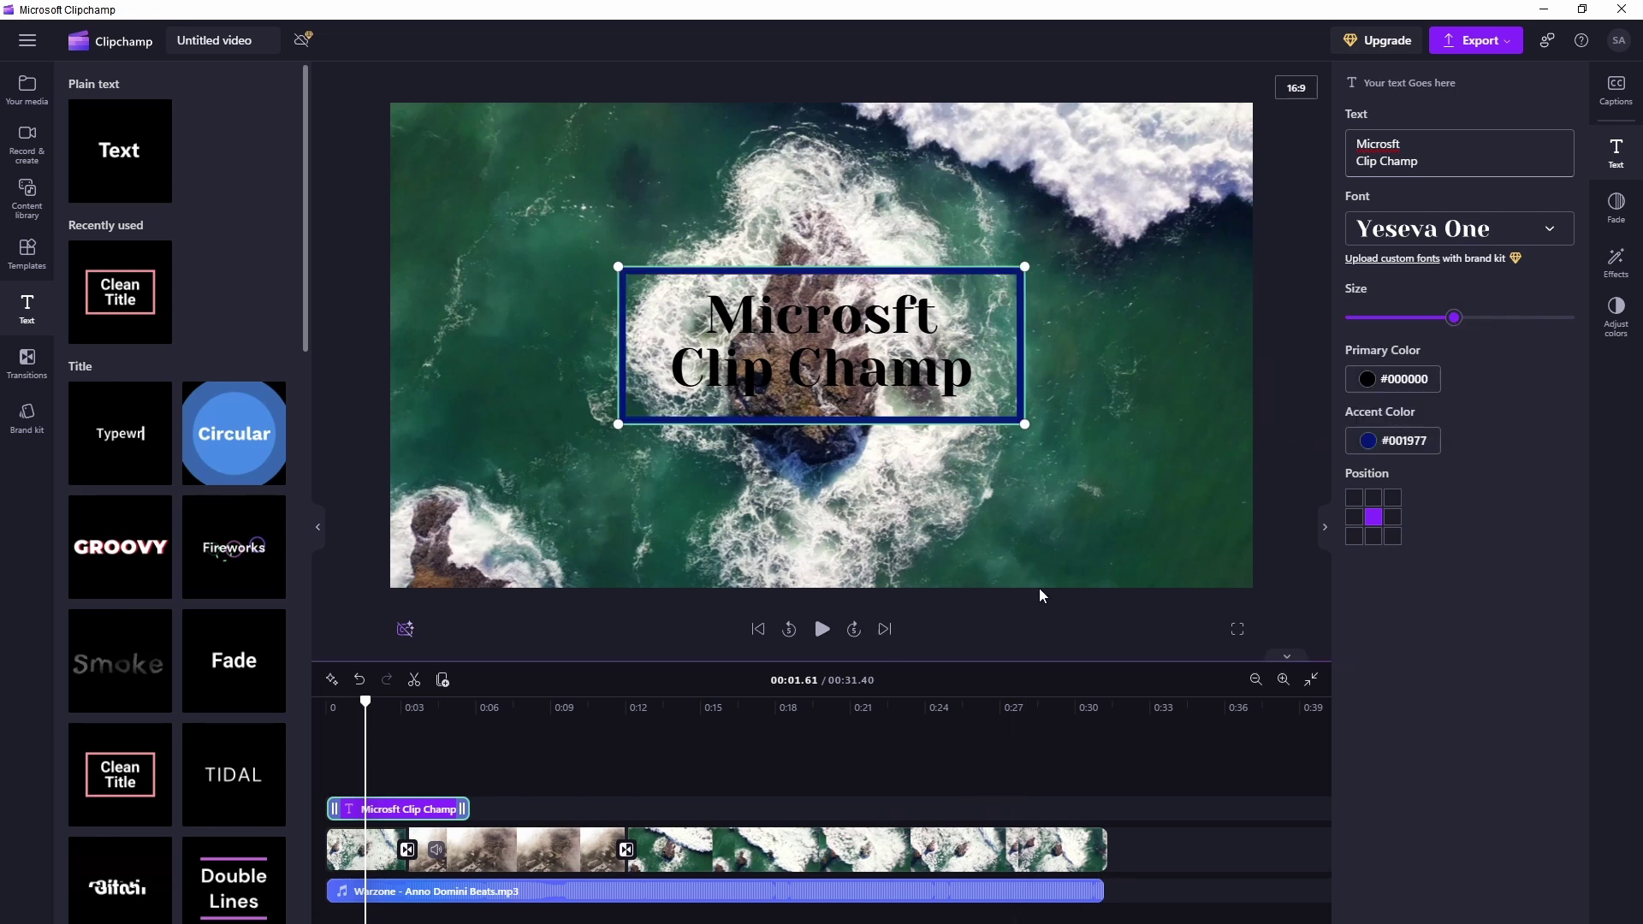
Play the video from the beginning to check the restyled title
left_click_drag(366, 702, 326, 704)
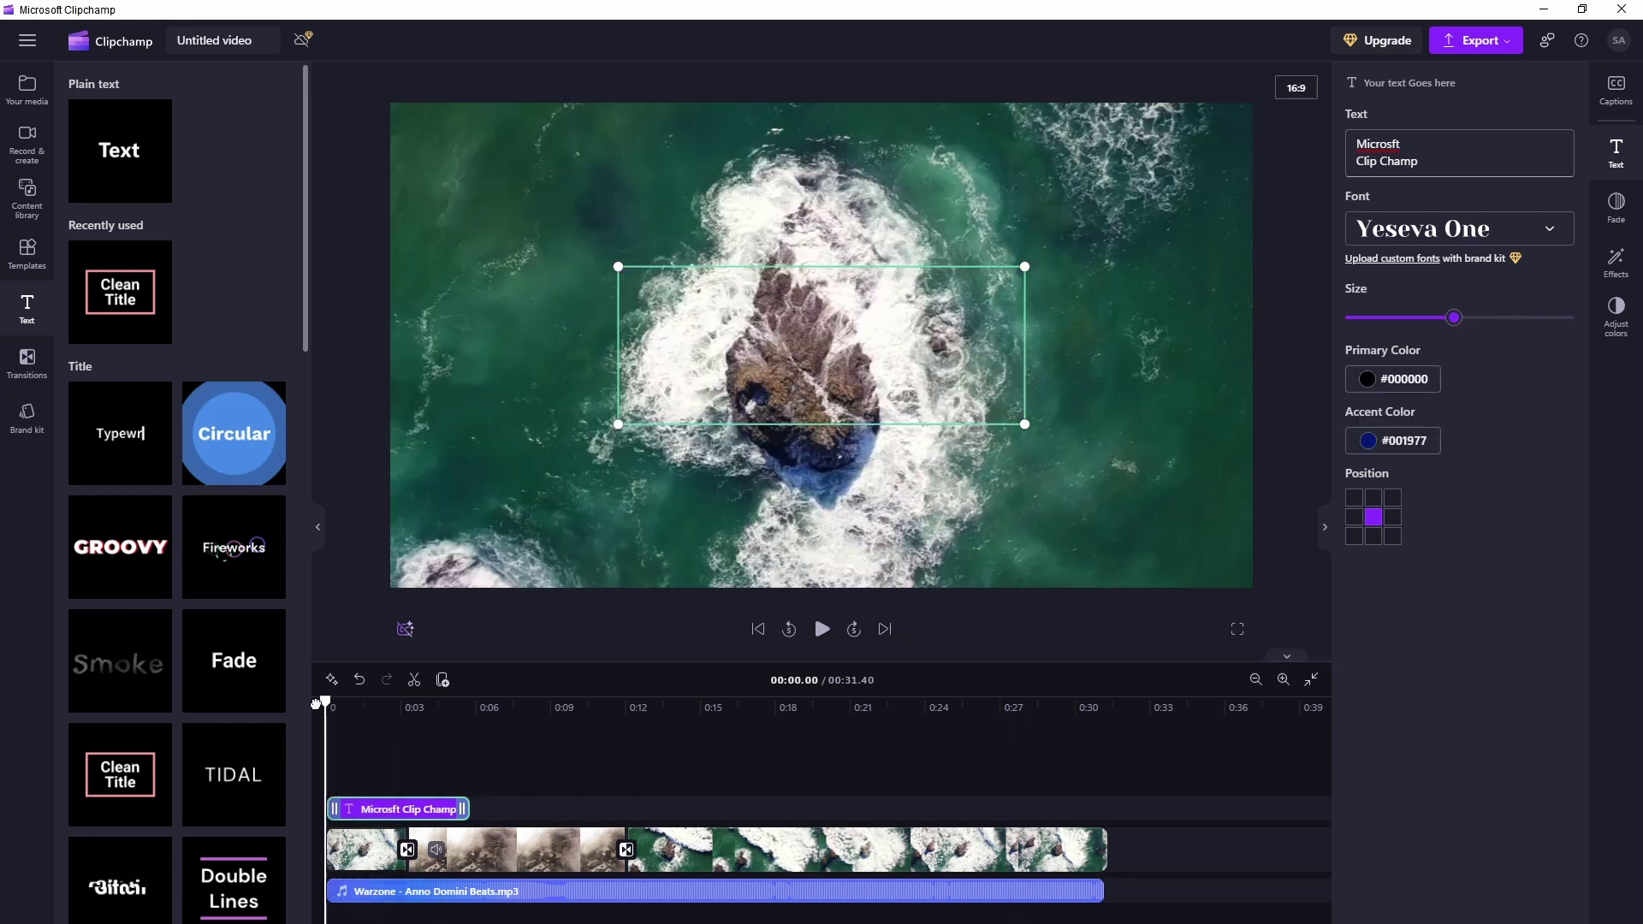
left_click(820, 631)
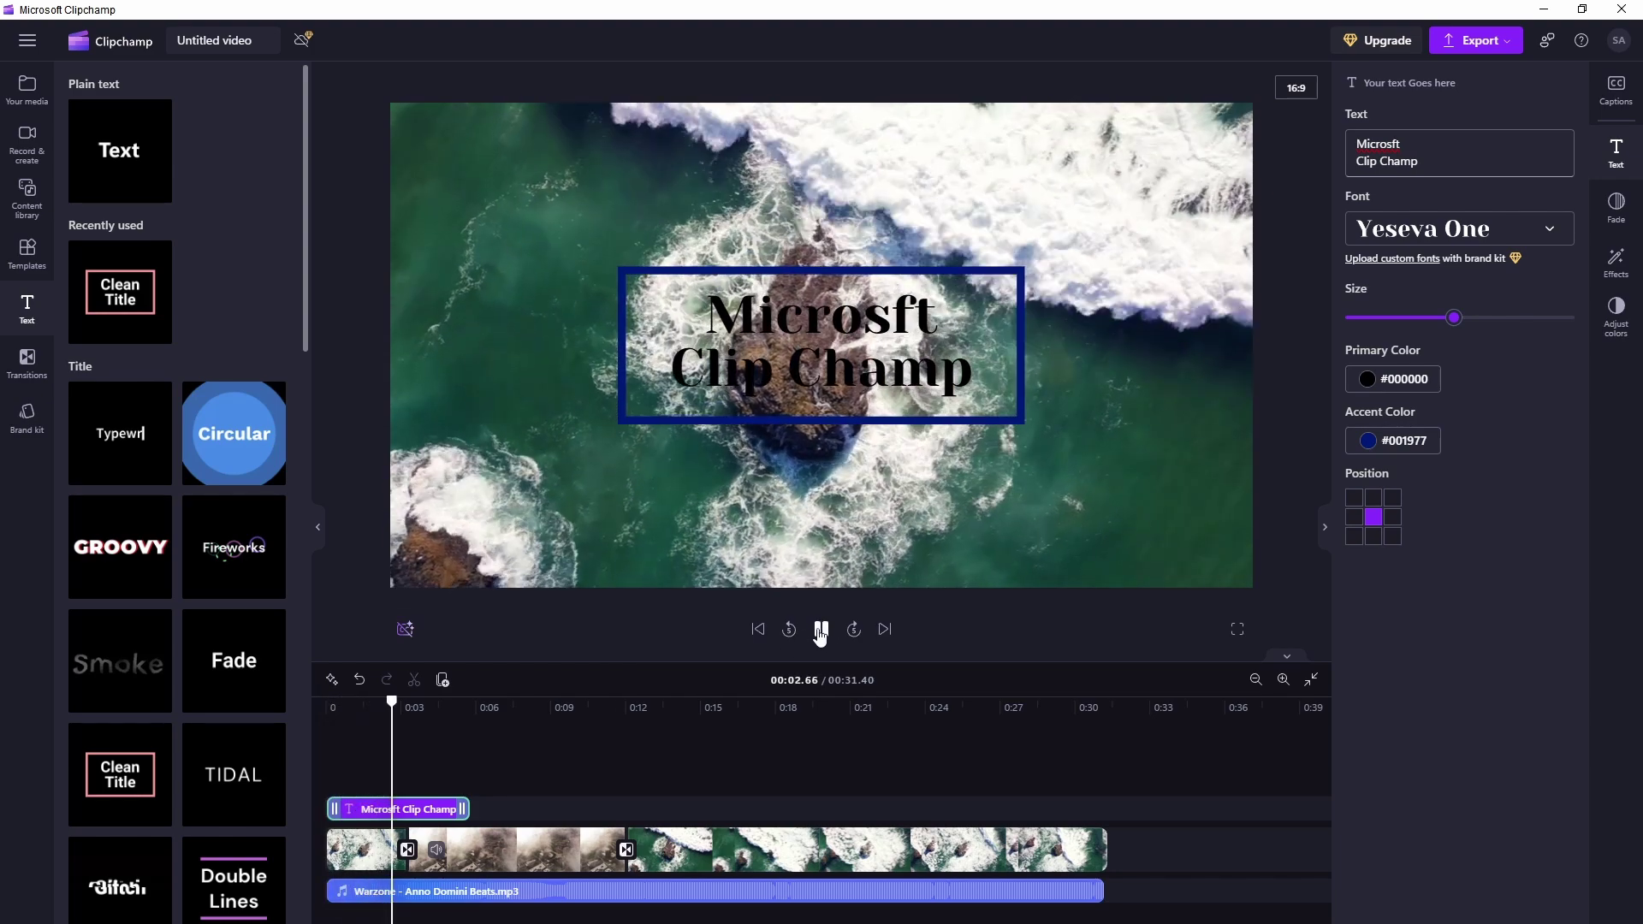
left_click(819, 631)
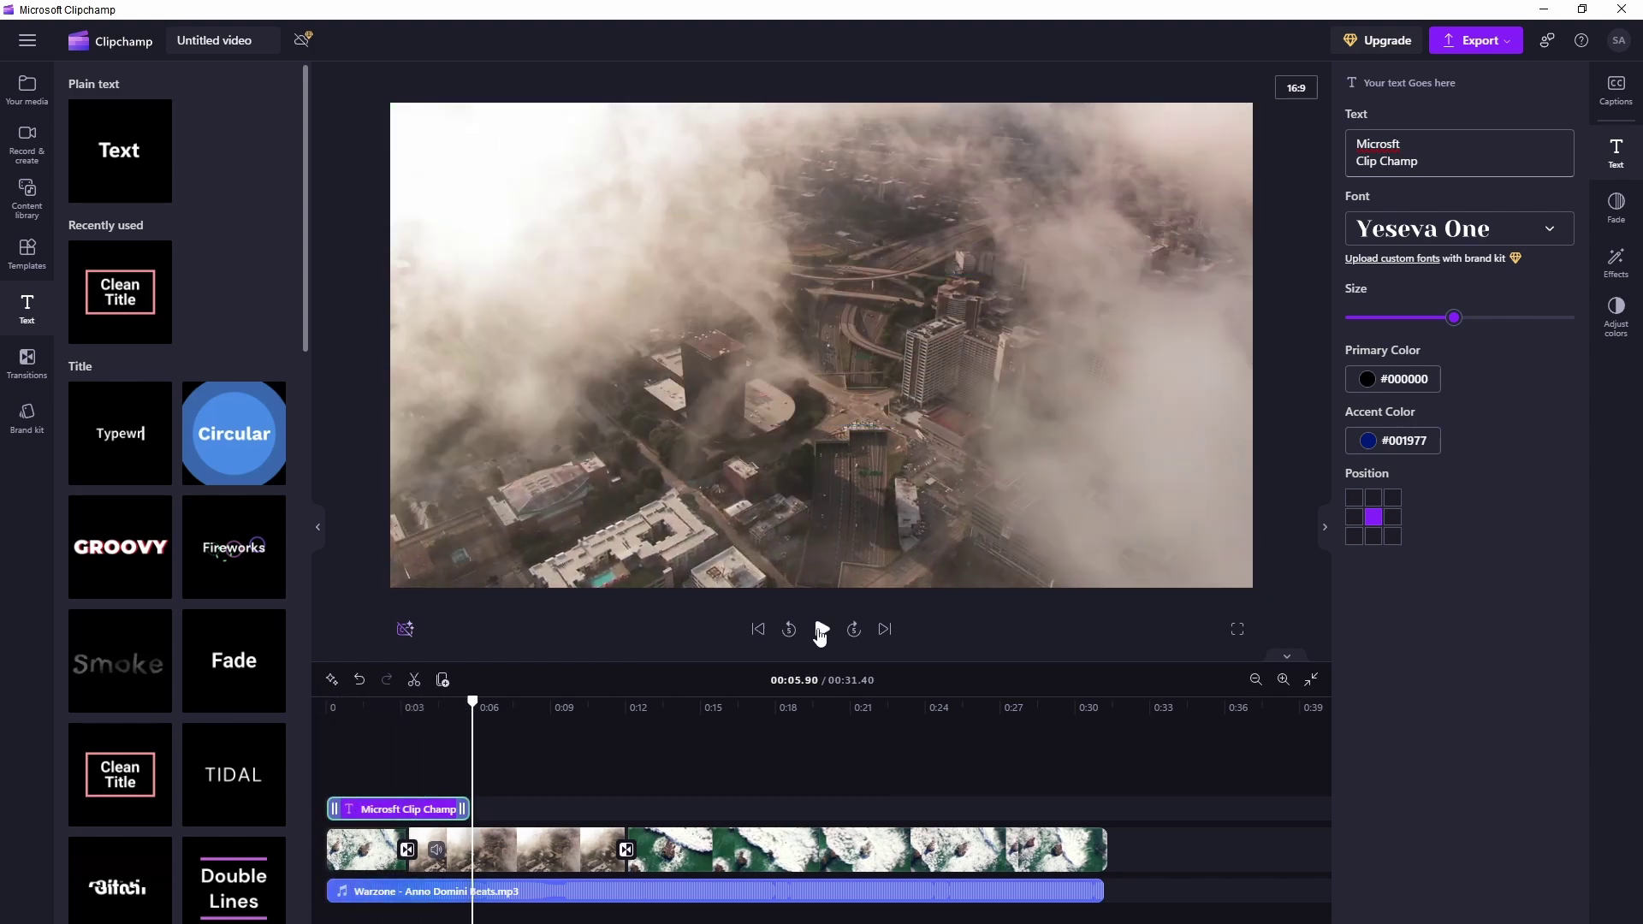
left_click(19, 202)
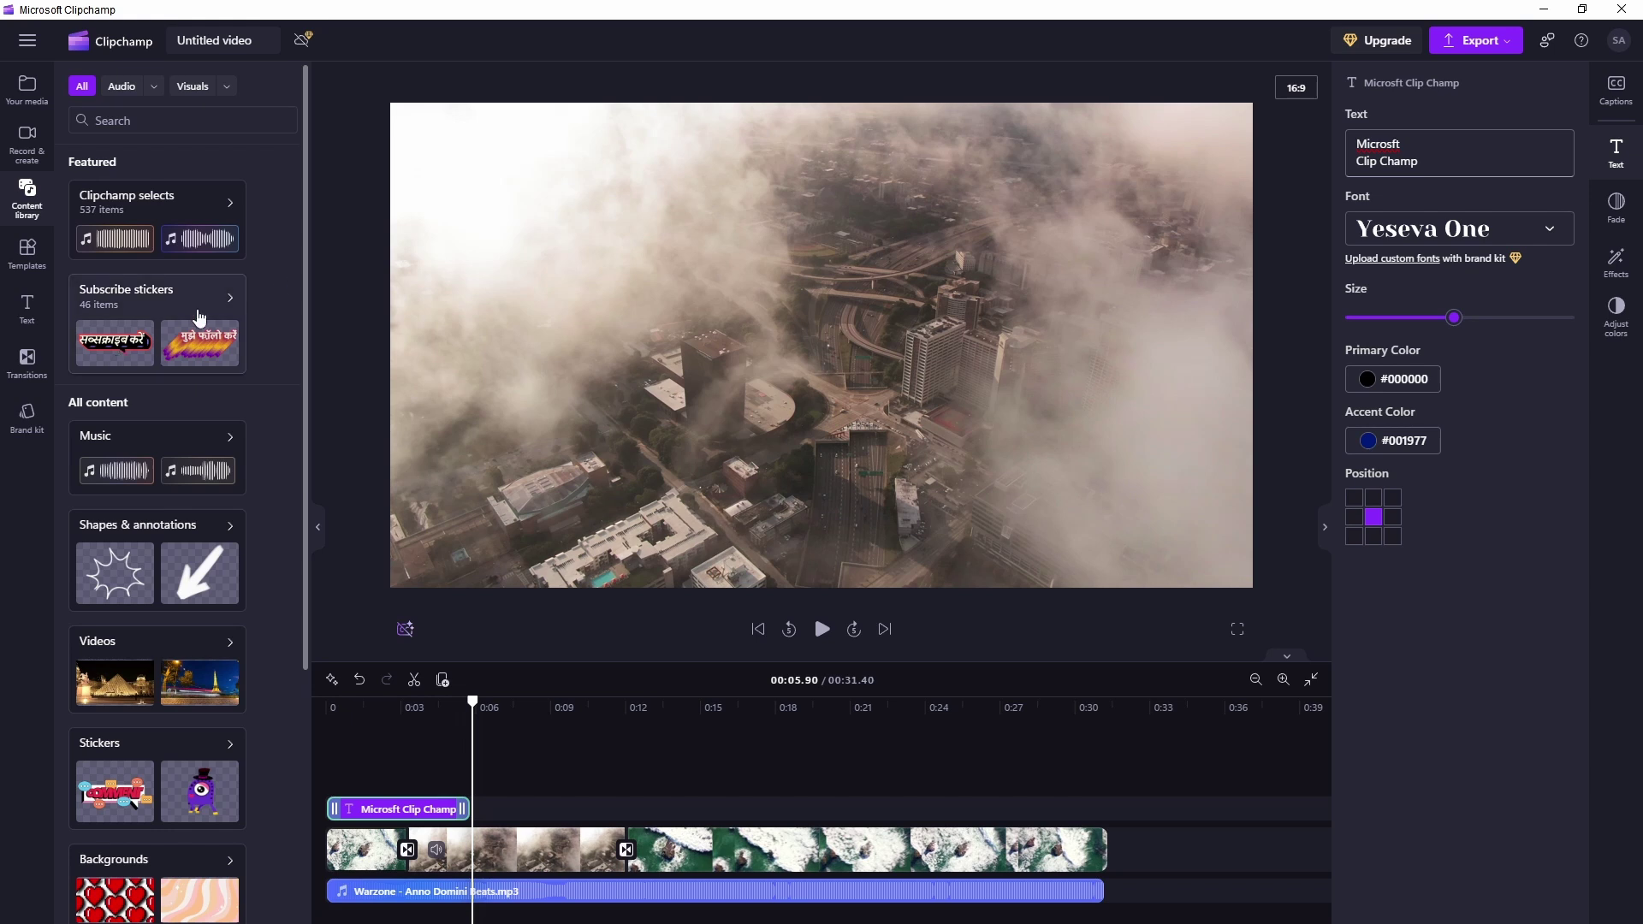
Add the SUBSCRIBE NOW sticker on a new track and place it in the bottom-right corner
left_click(125, 462)
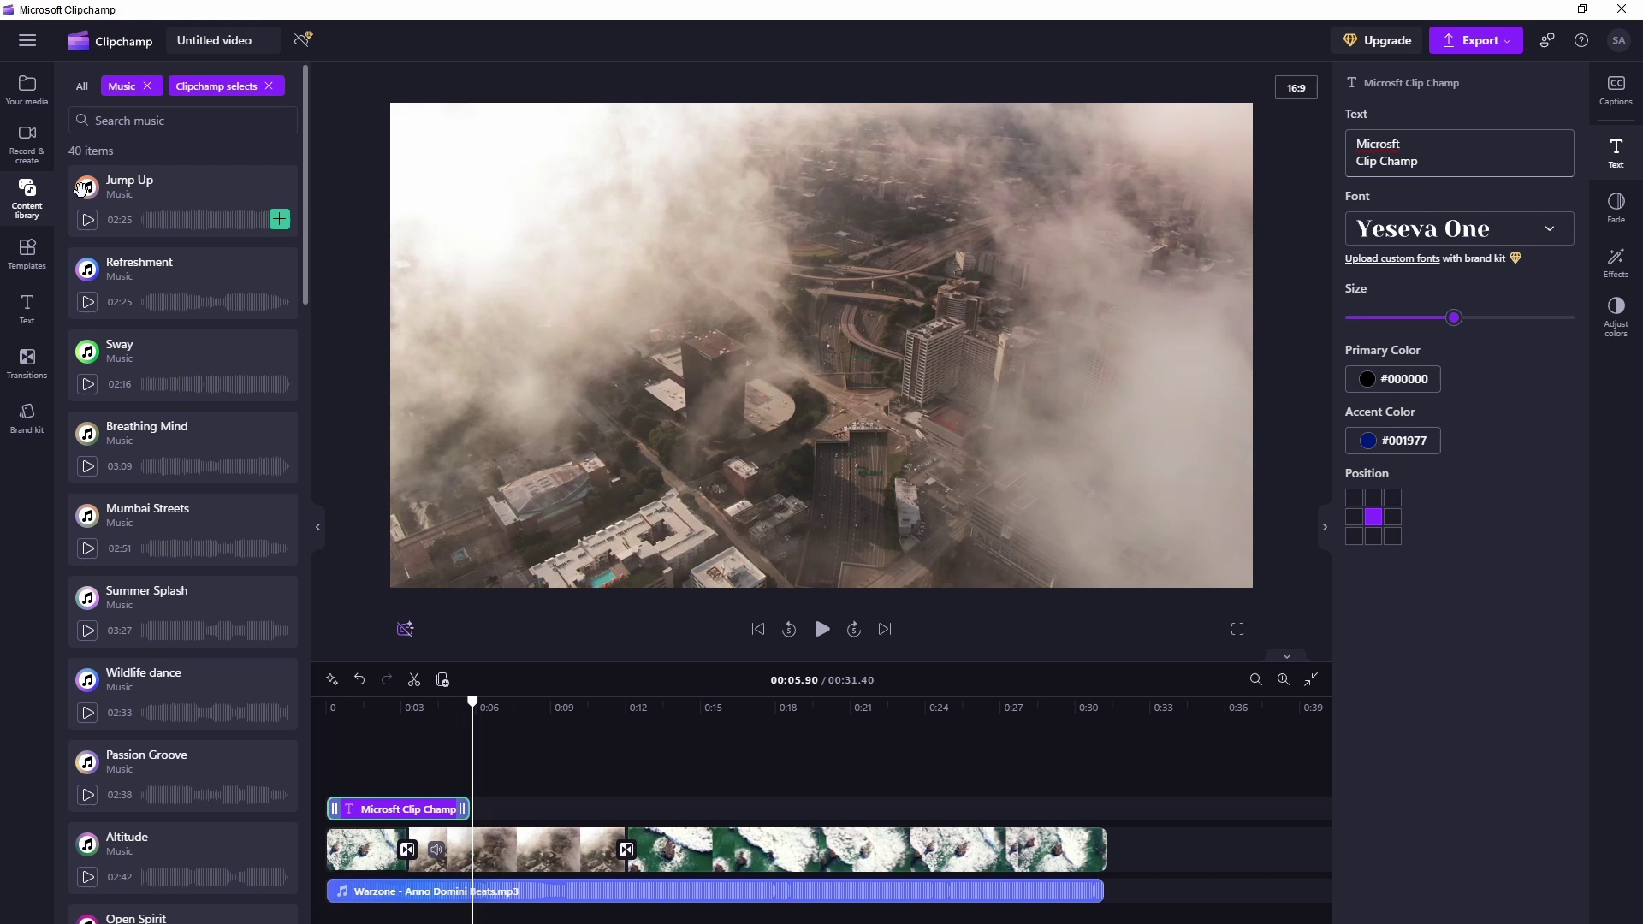
left_click(83, 90)
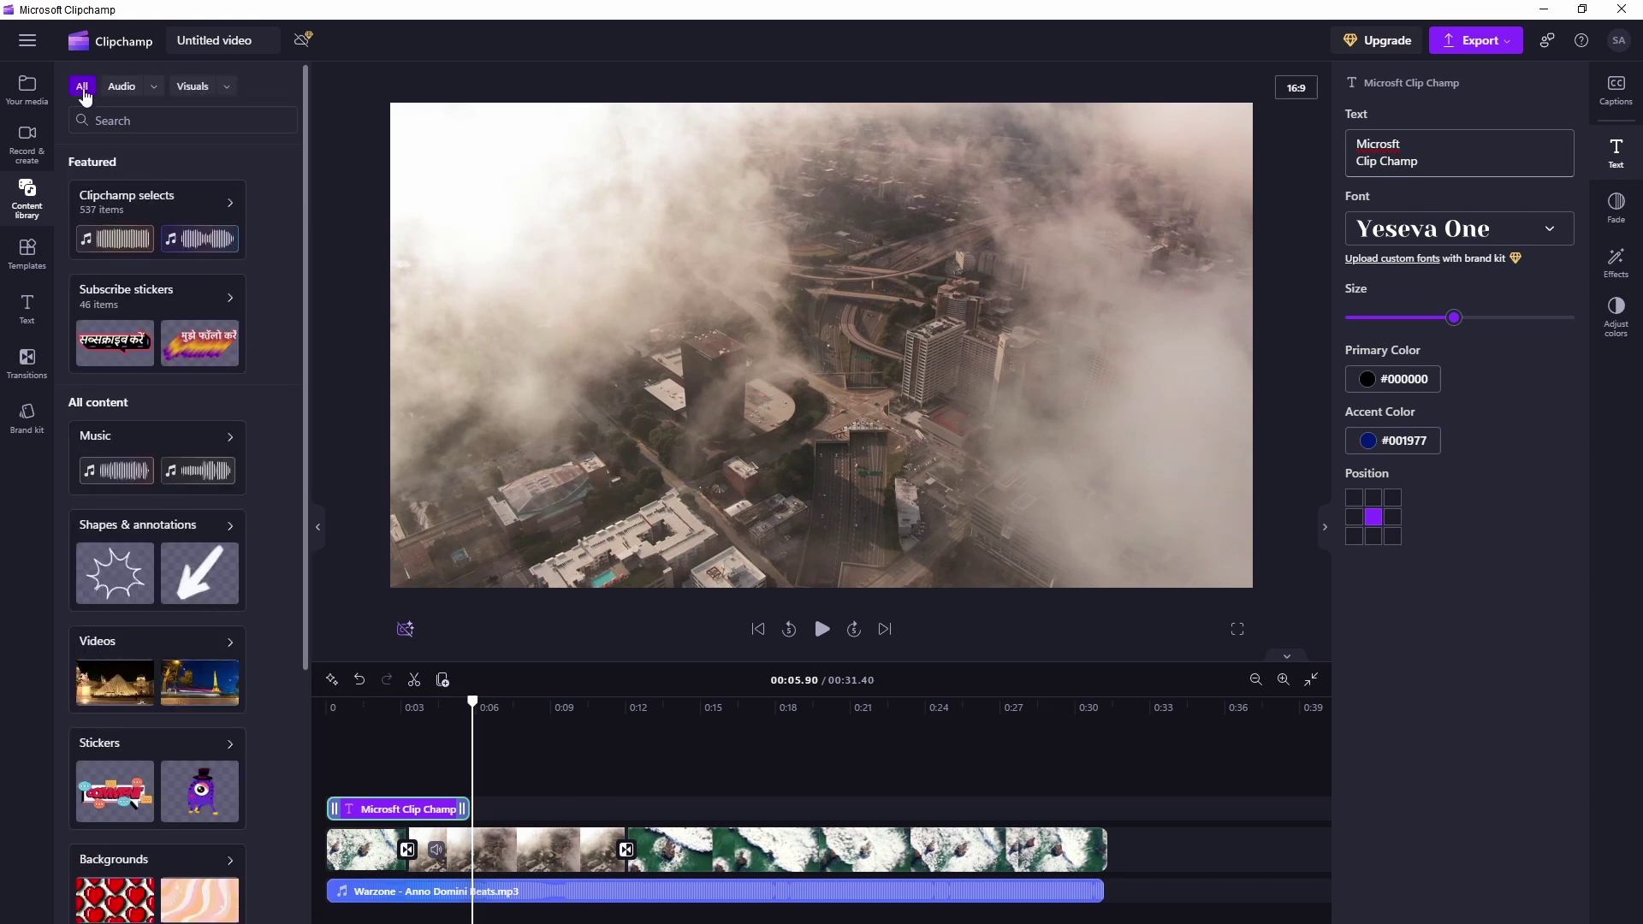
left_click(228, 300)
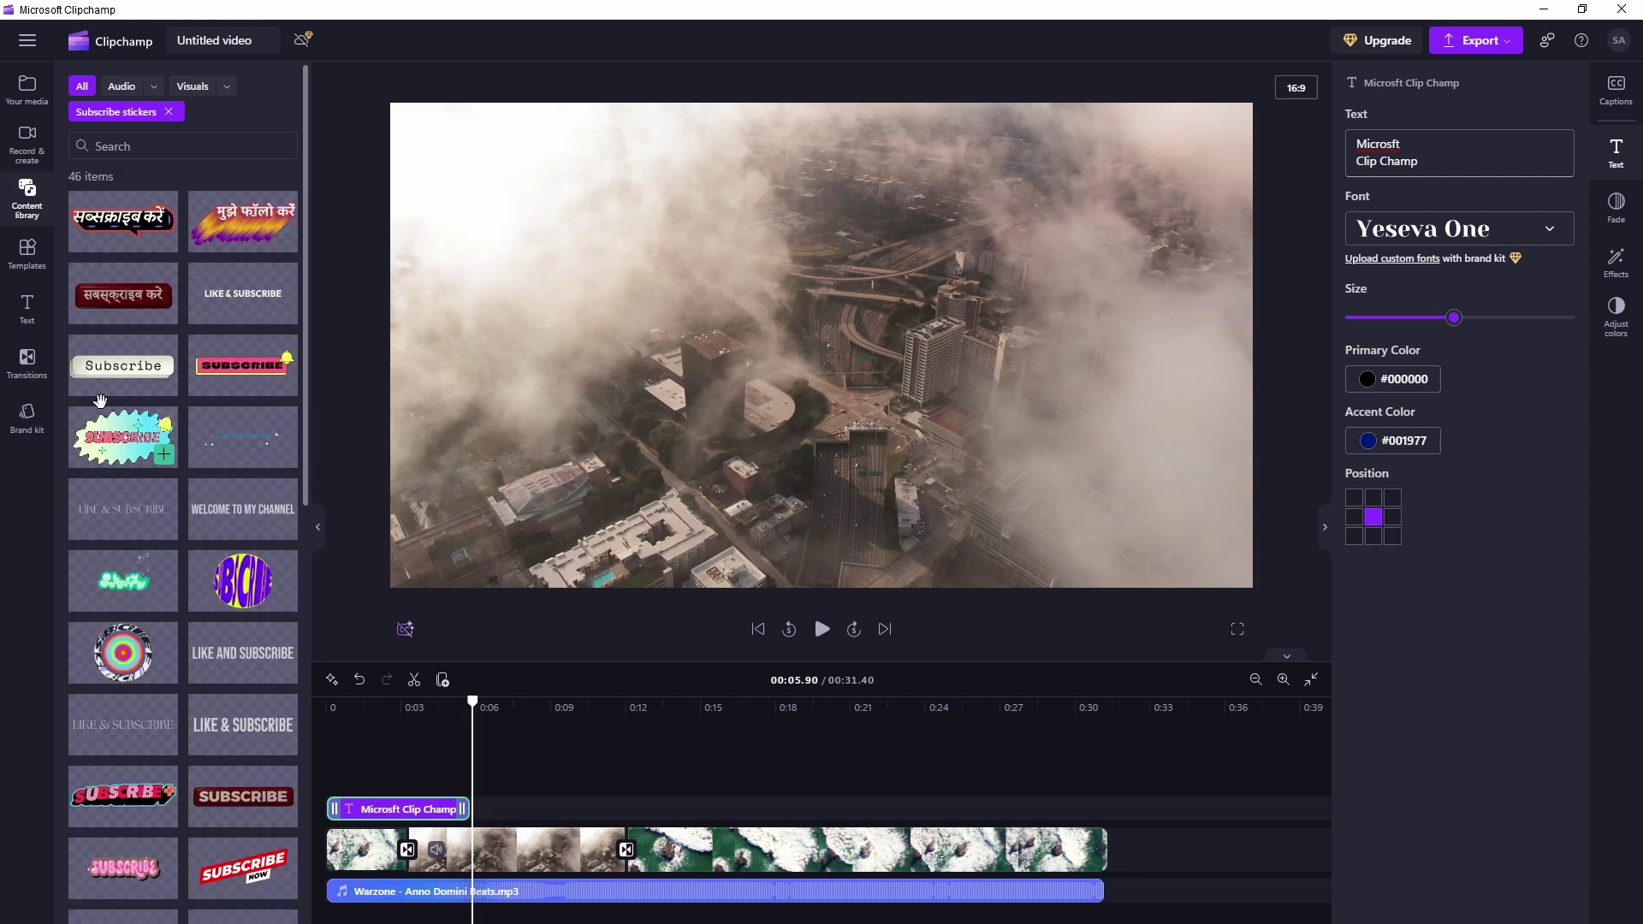
scroll(108, 380, "down", 2)
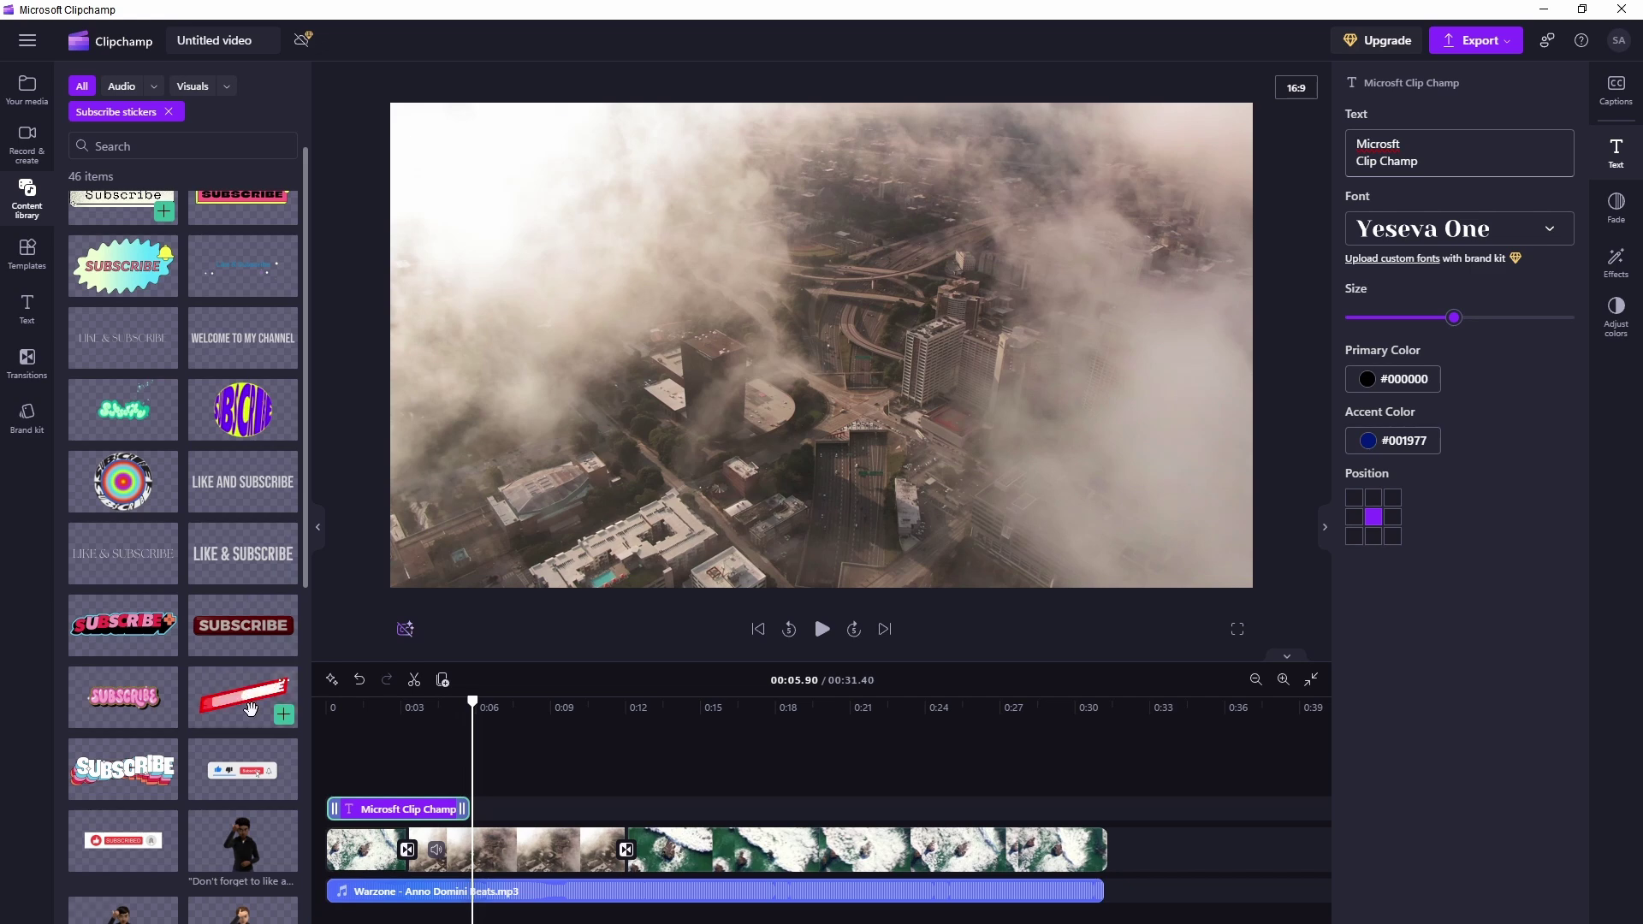
left_click(283, 717)
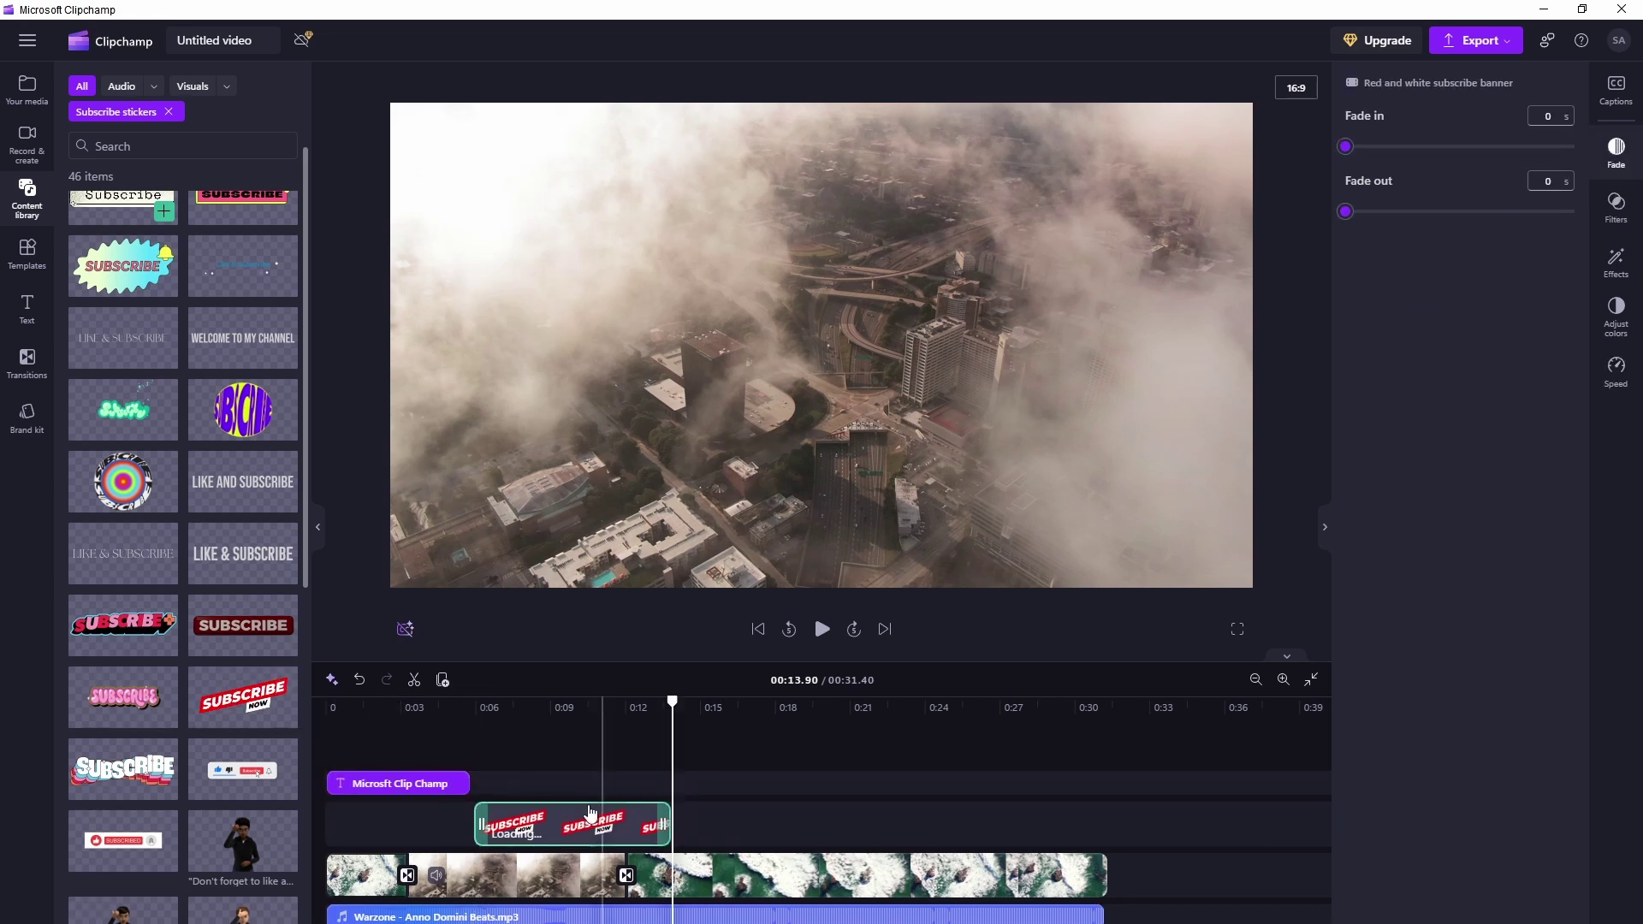
left_click_drag(569, 815, 514, 710)
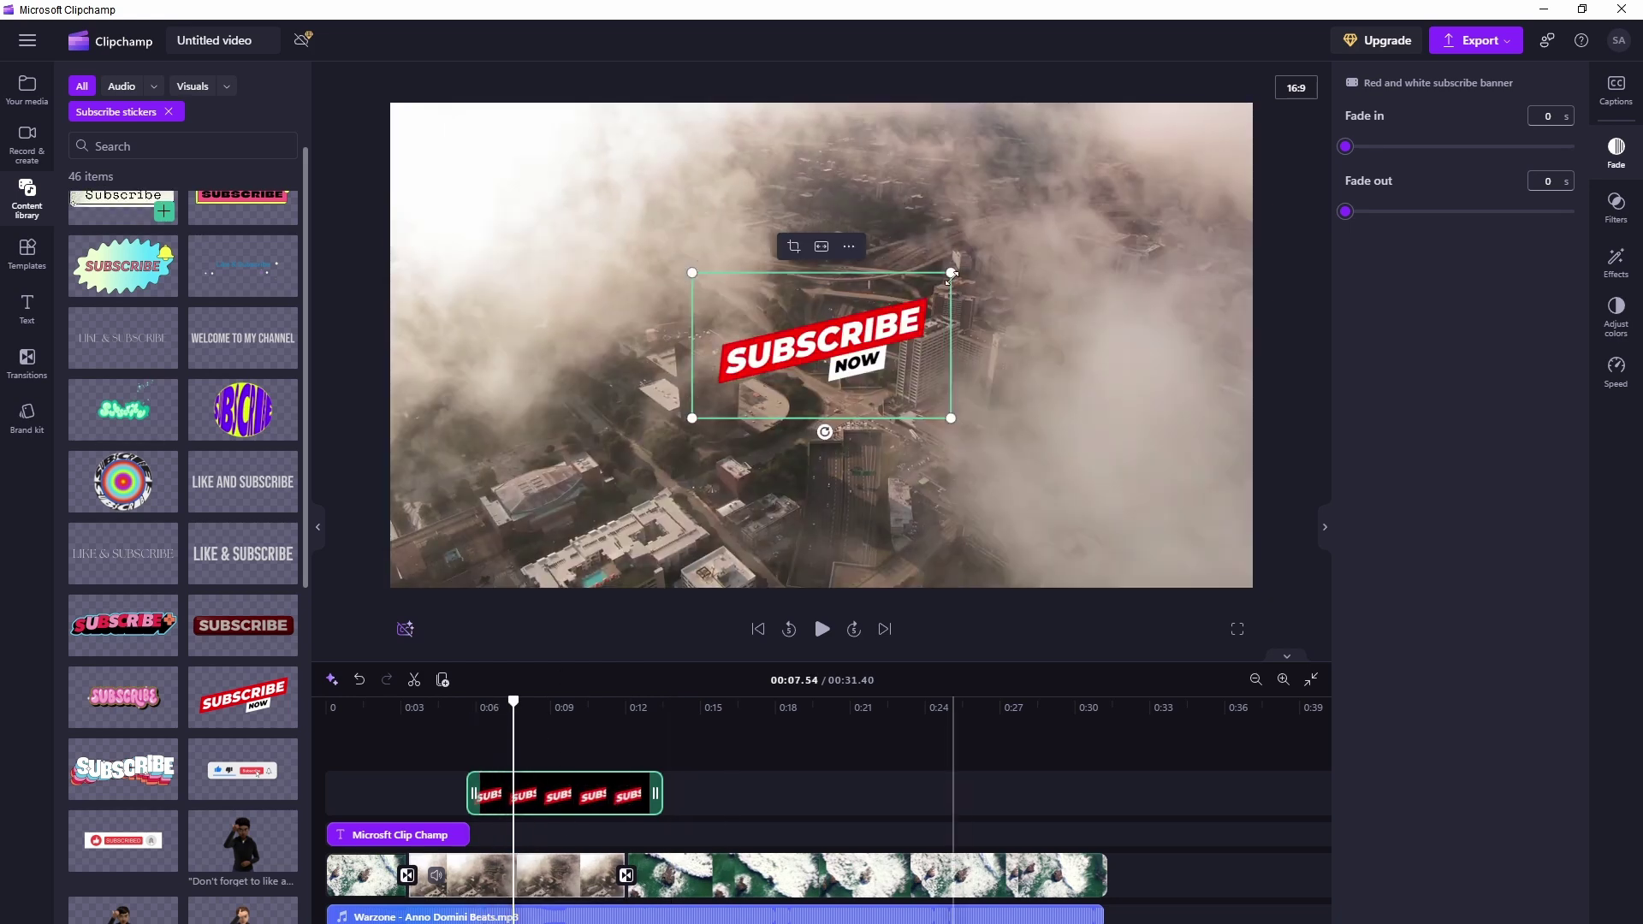
left_click_drag(945, 381, 1215, 565)
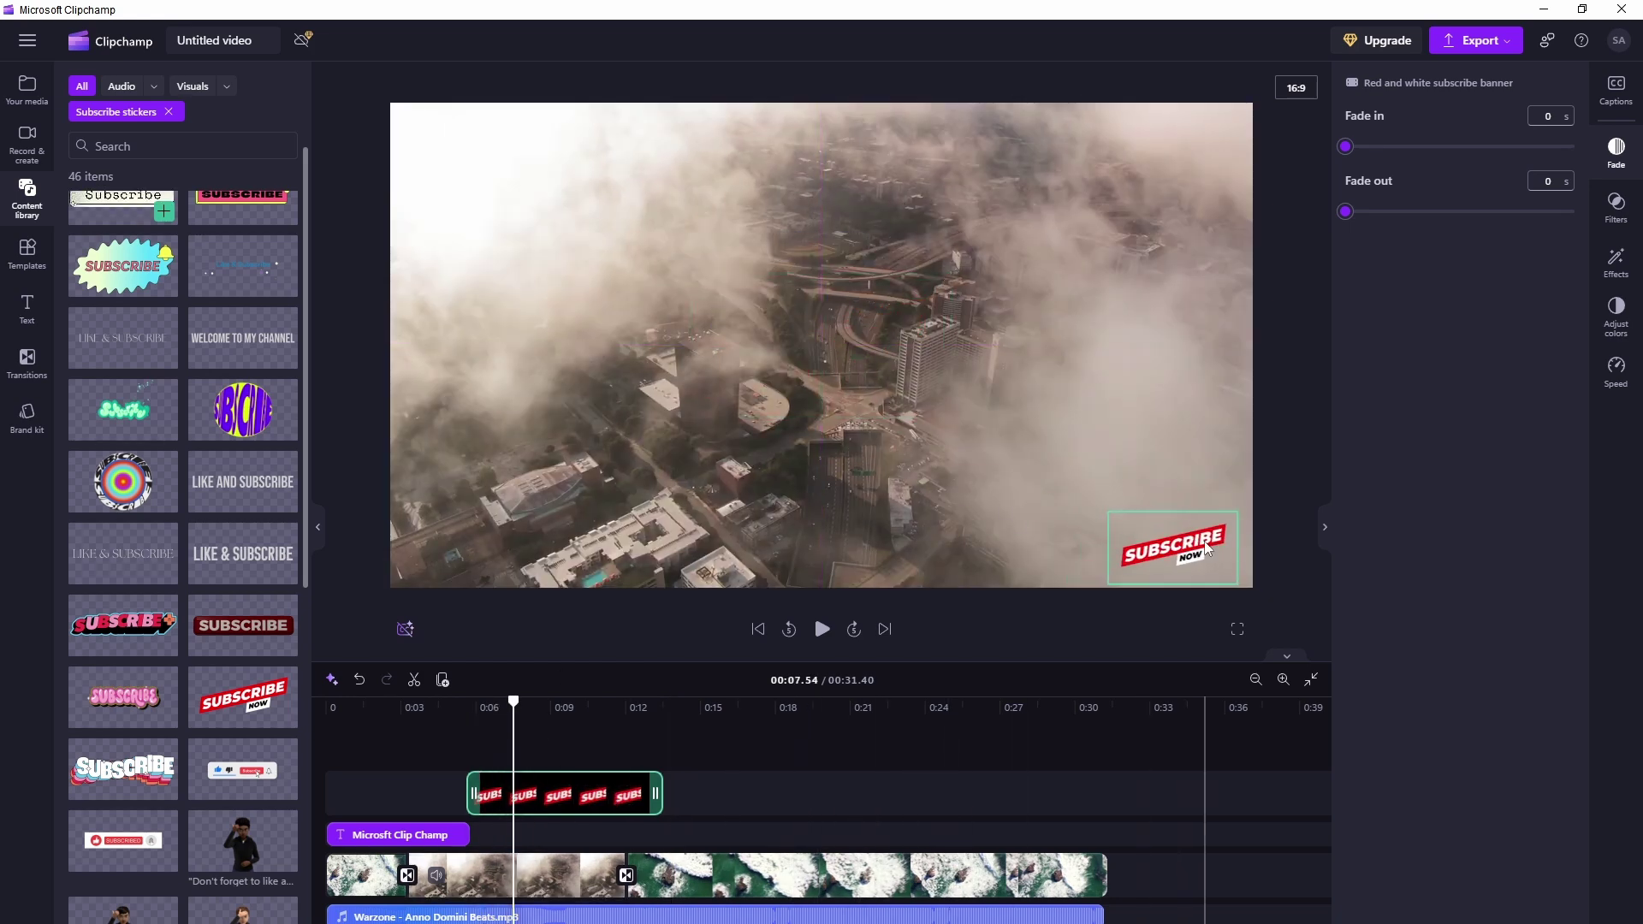
Play the video from the start to check the sticker
left_click(334, 707)
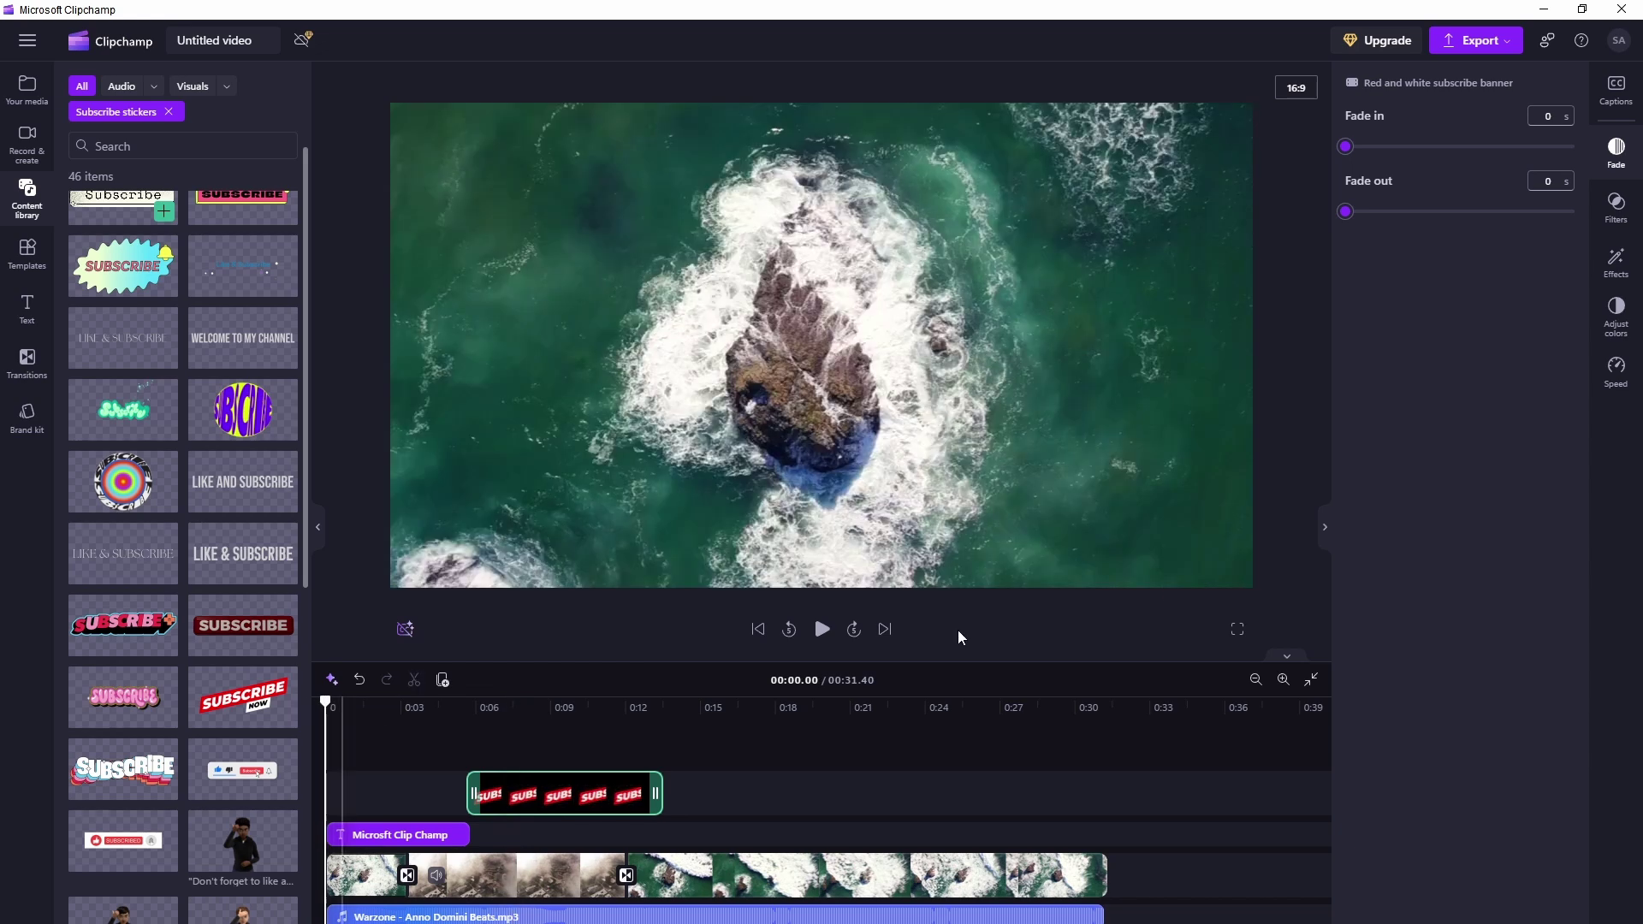
left_click(823, 630)
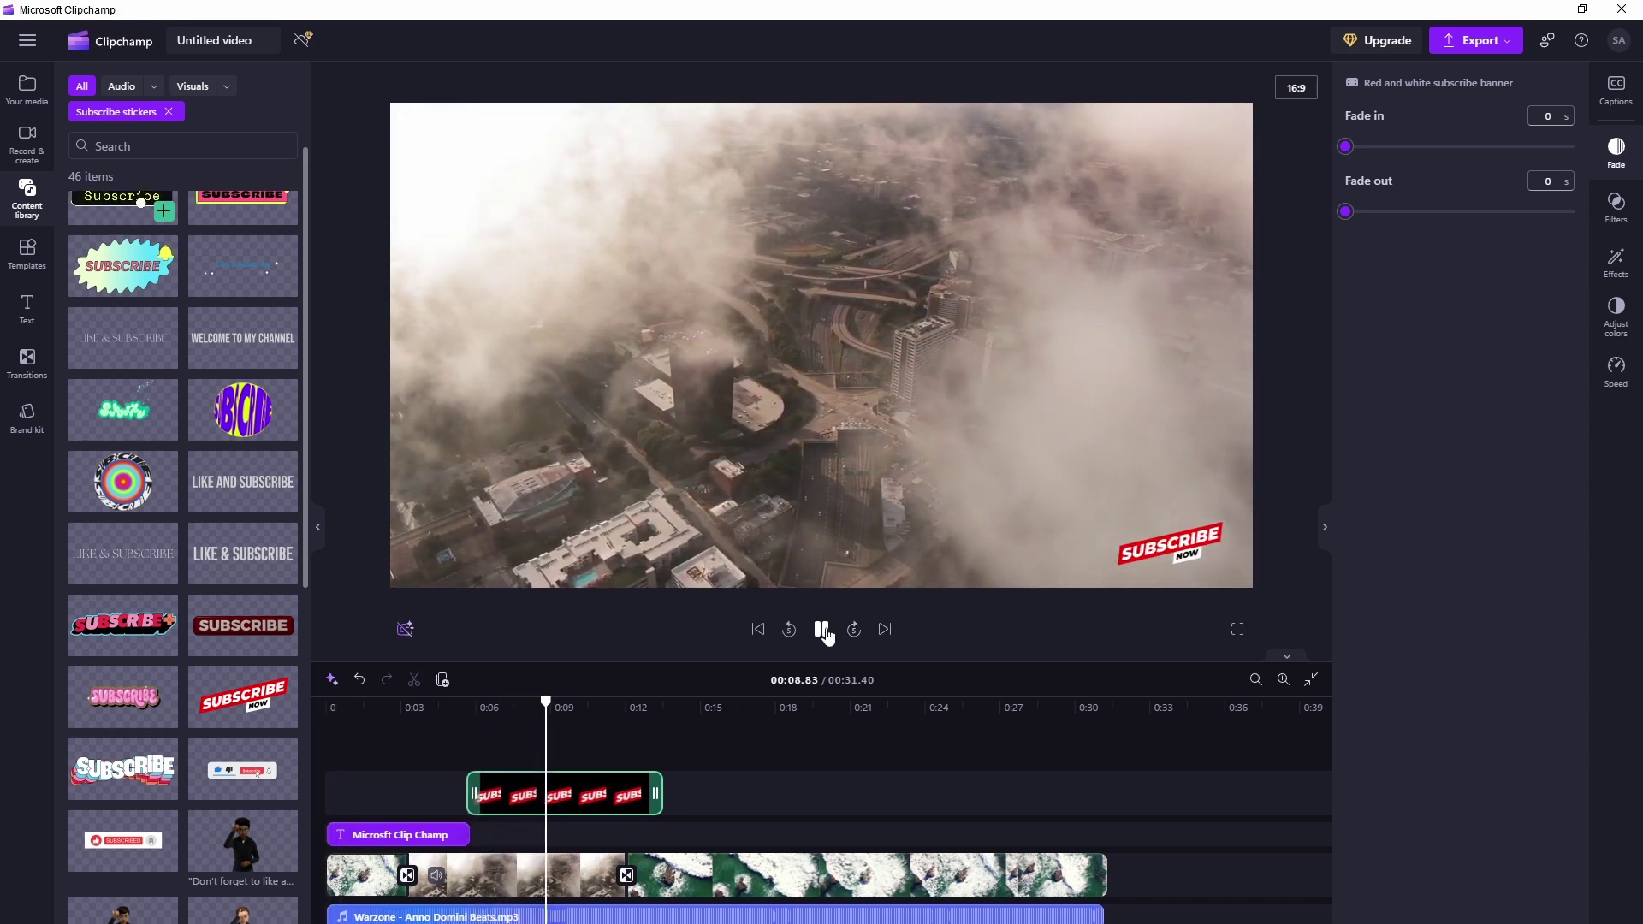
left_click(823, 630)
Add the Audio visualizer overlay, positioned at the bottom centre and slightly resized
mouse_move(107, 174)
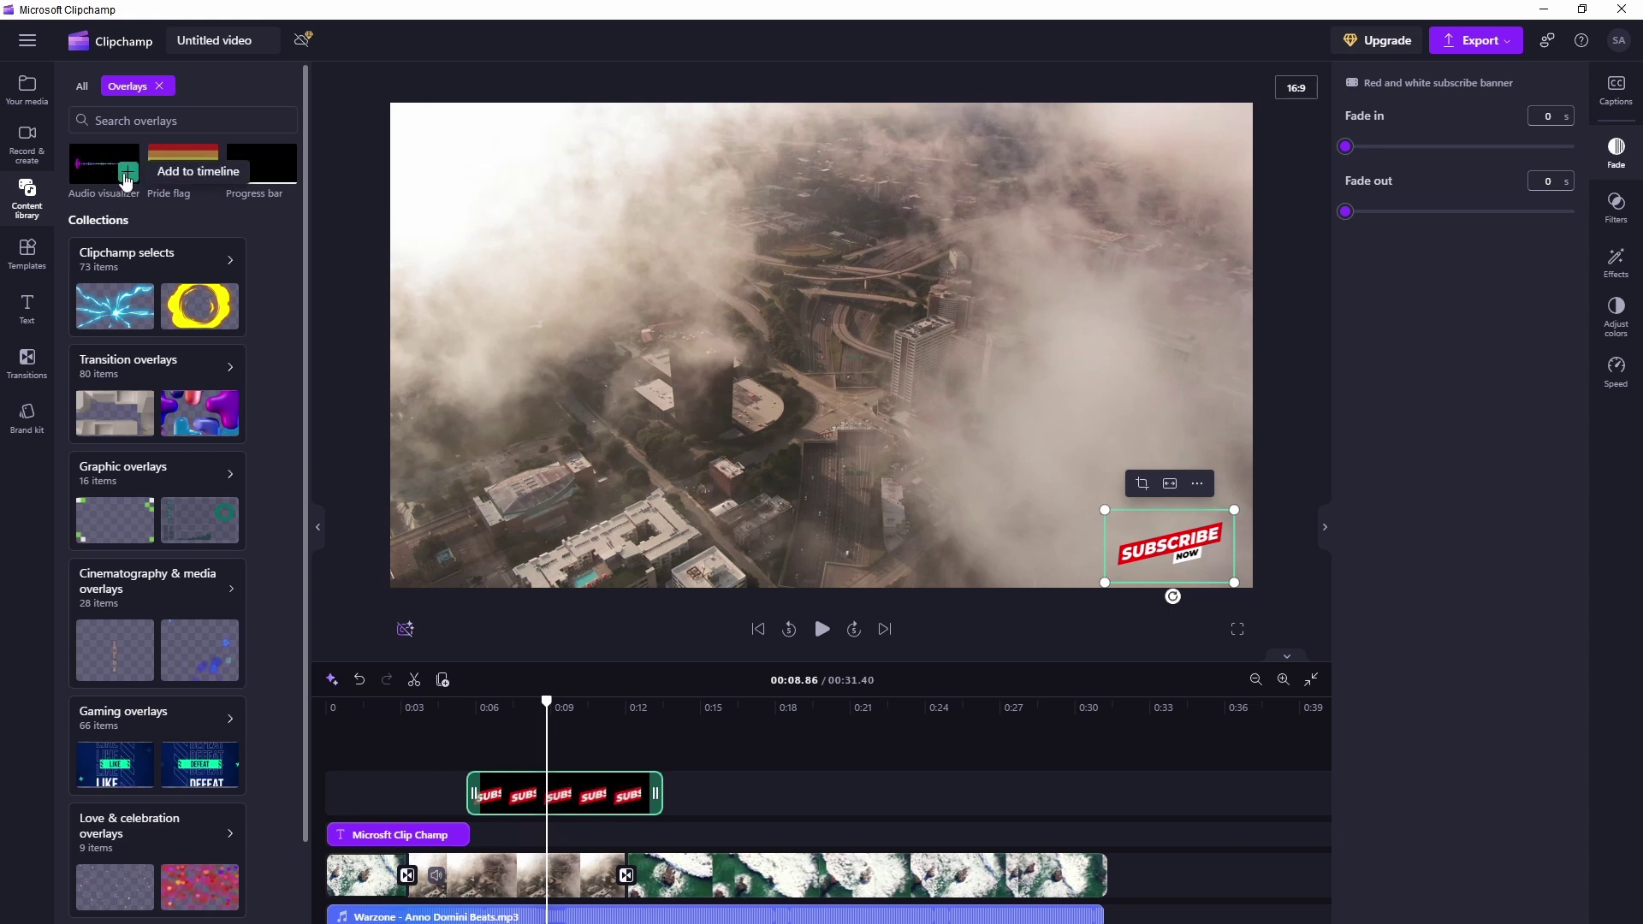
left_click_drag(949, 490, 1105, 767)
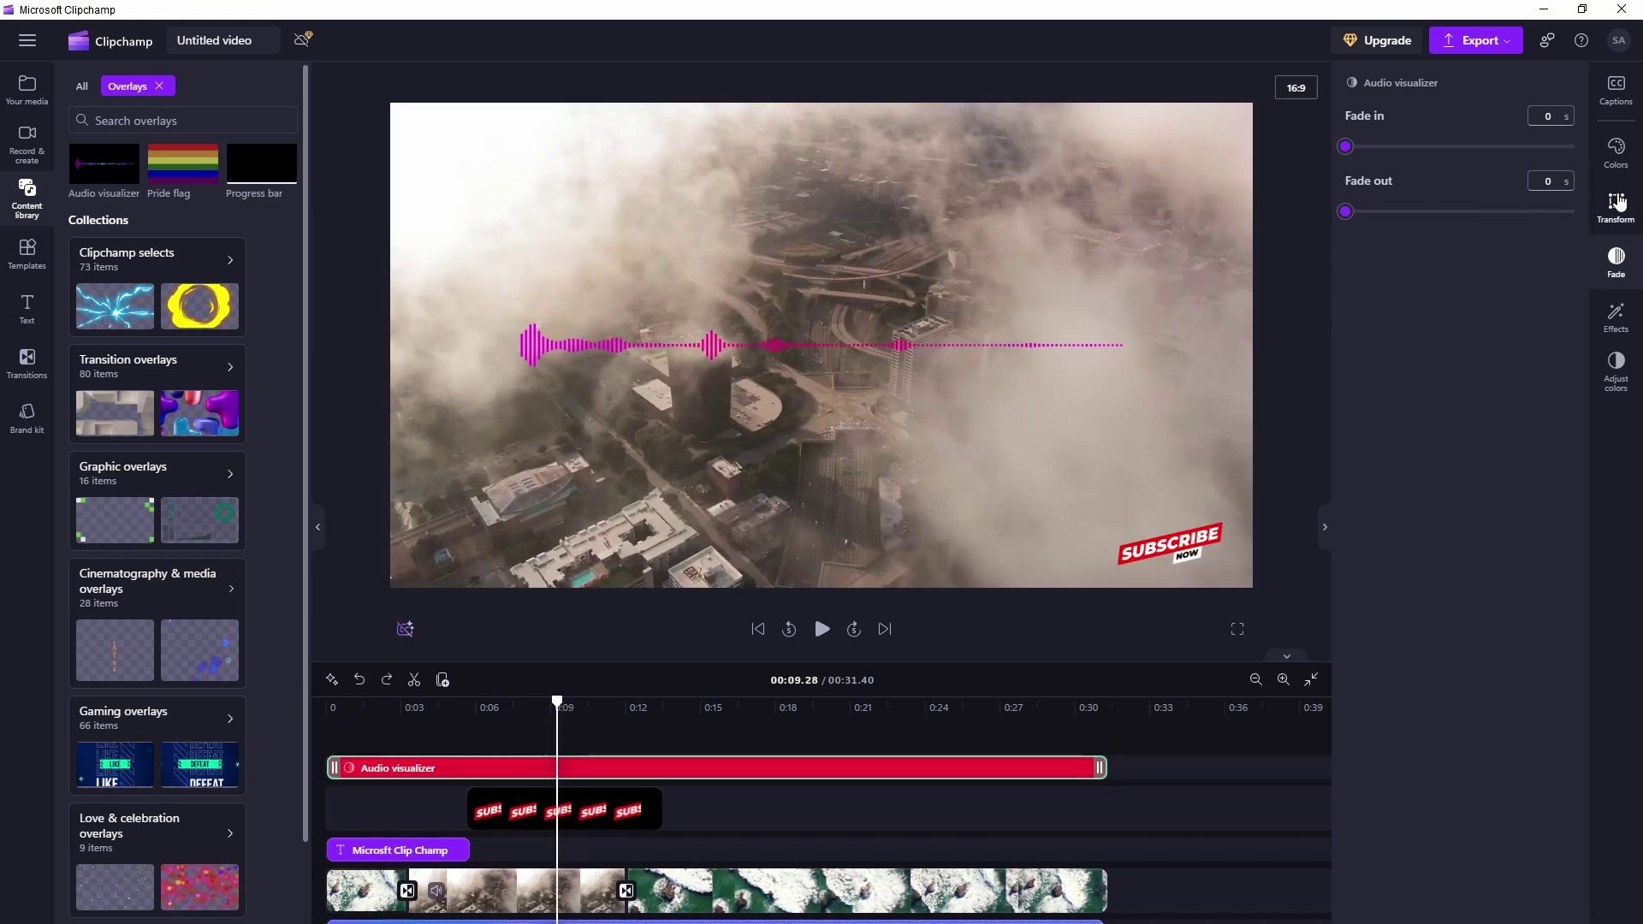
left_click(1616, 206)
left_click_drag(1498, 234, 1409, 242)
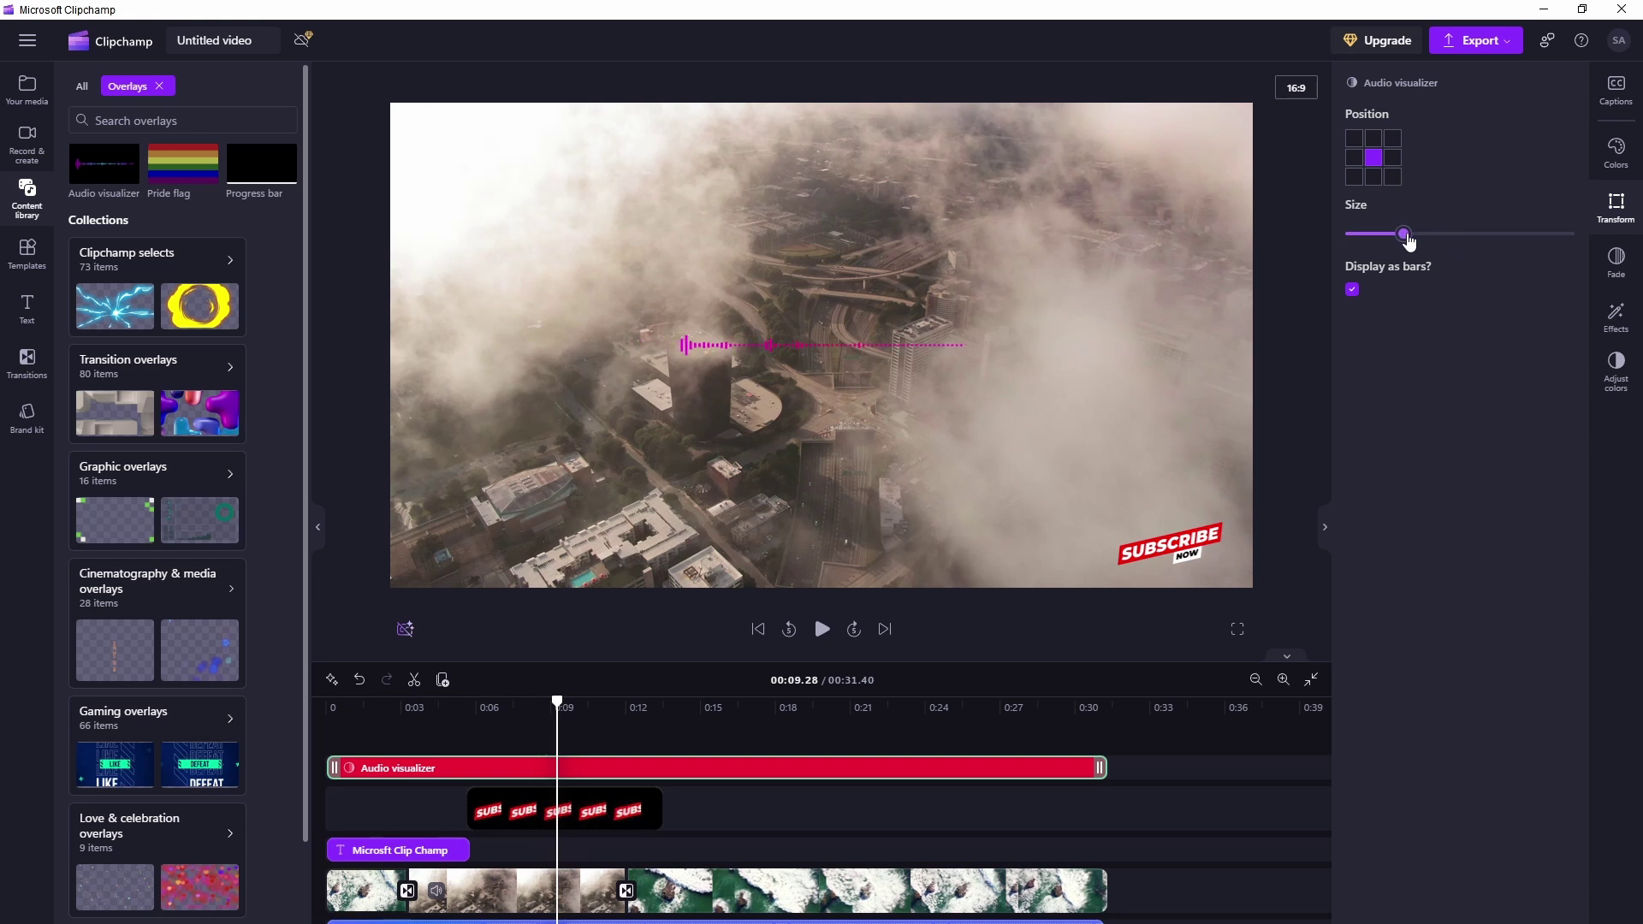
left_click(1374, 177)
left_click_drag(1410, 238, 1433, 244)
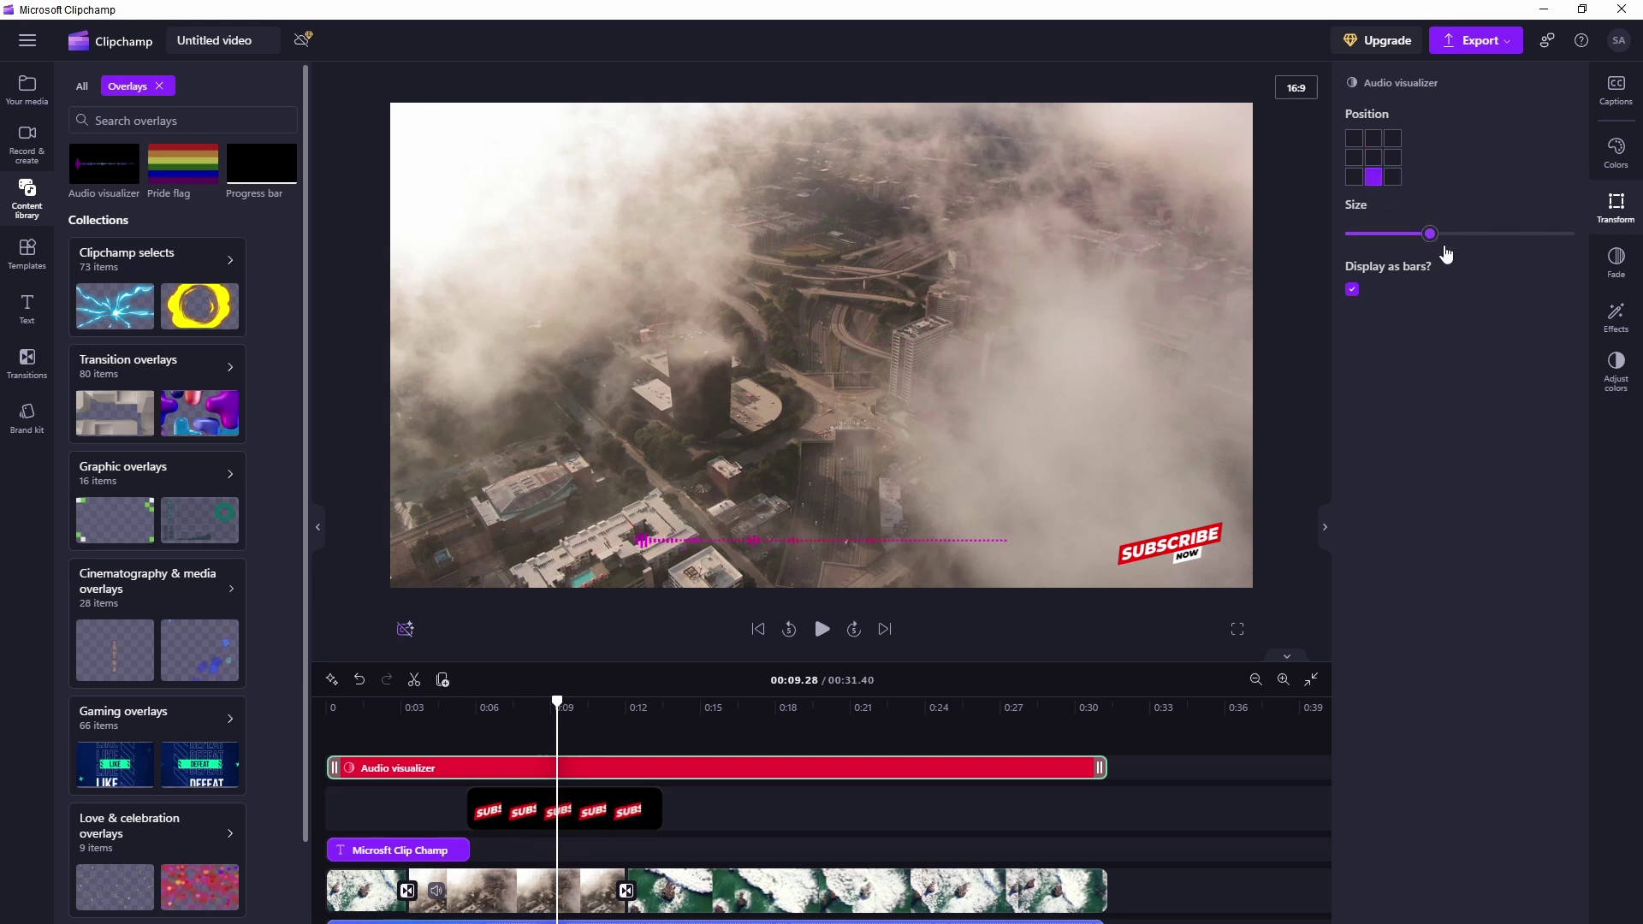
Add a Progress bar overlay across the video and play it from the start
mouse_move(264, 161)
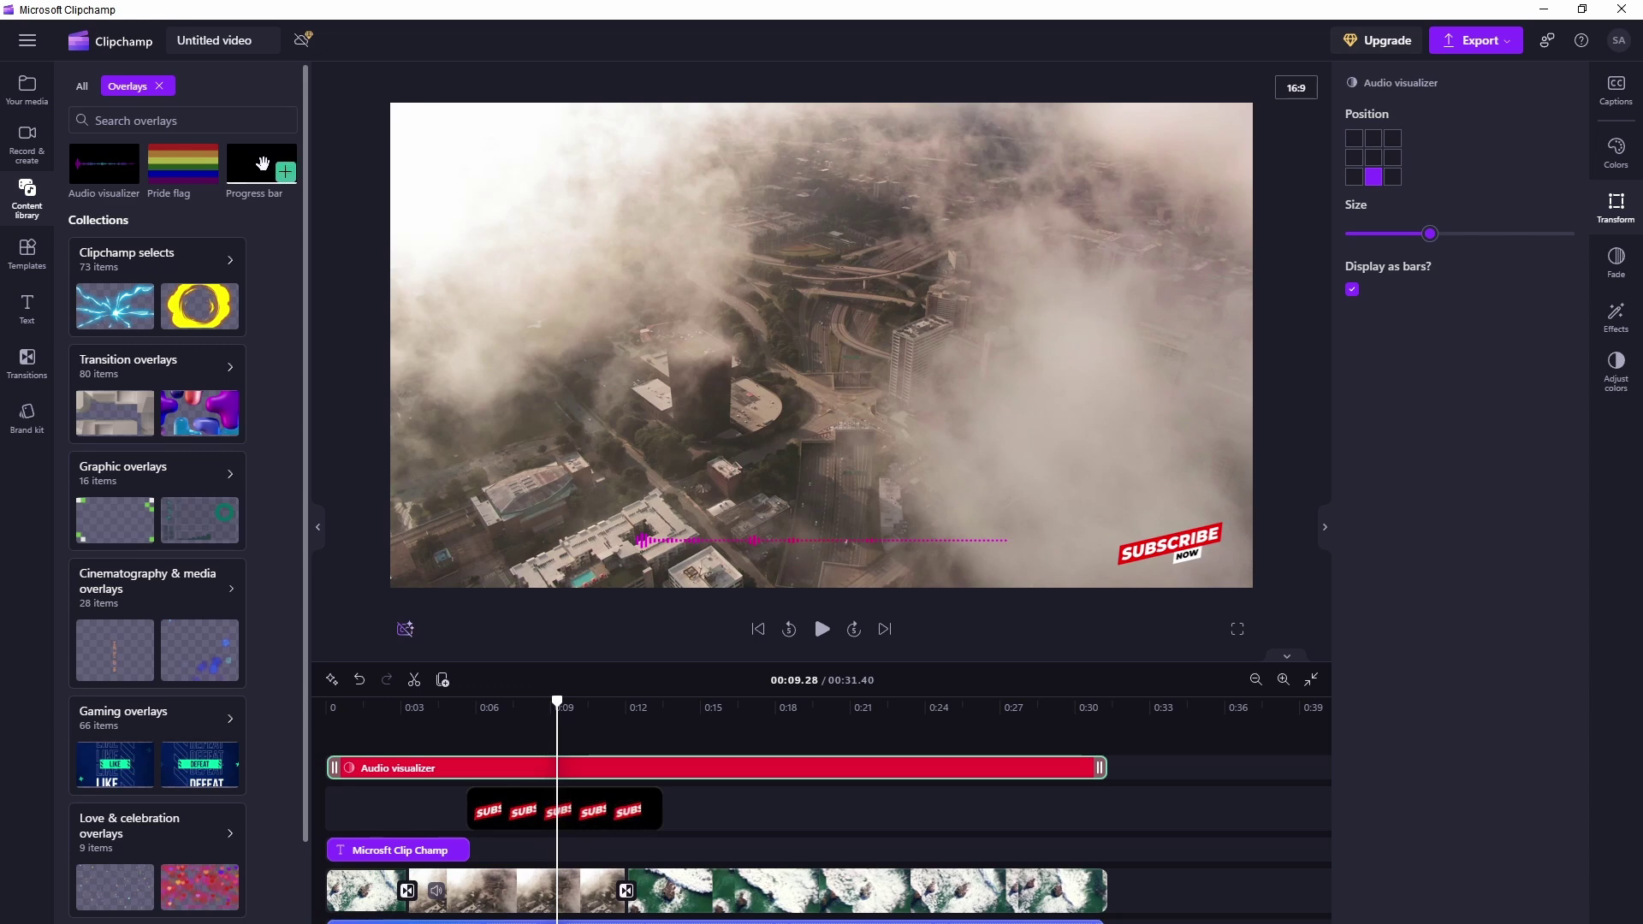
left_click_drag(259, 183, 469, 744)
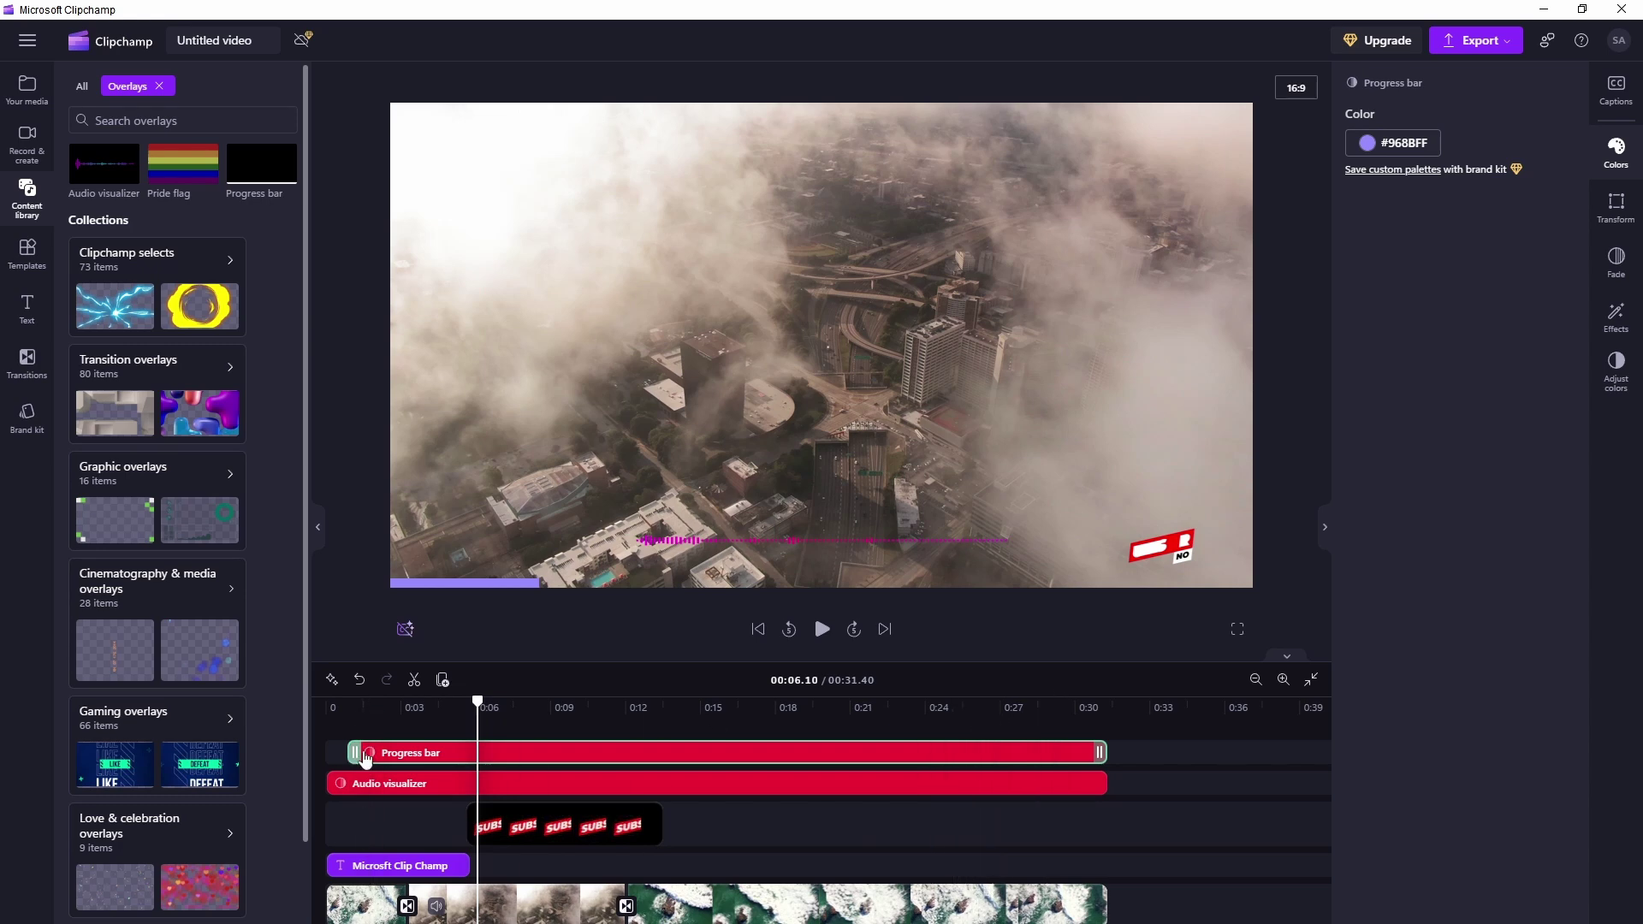
left_click(325, 704)
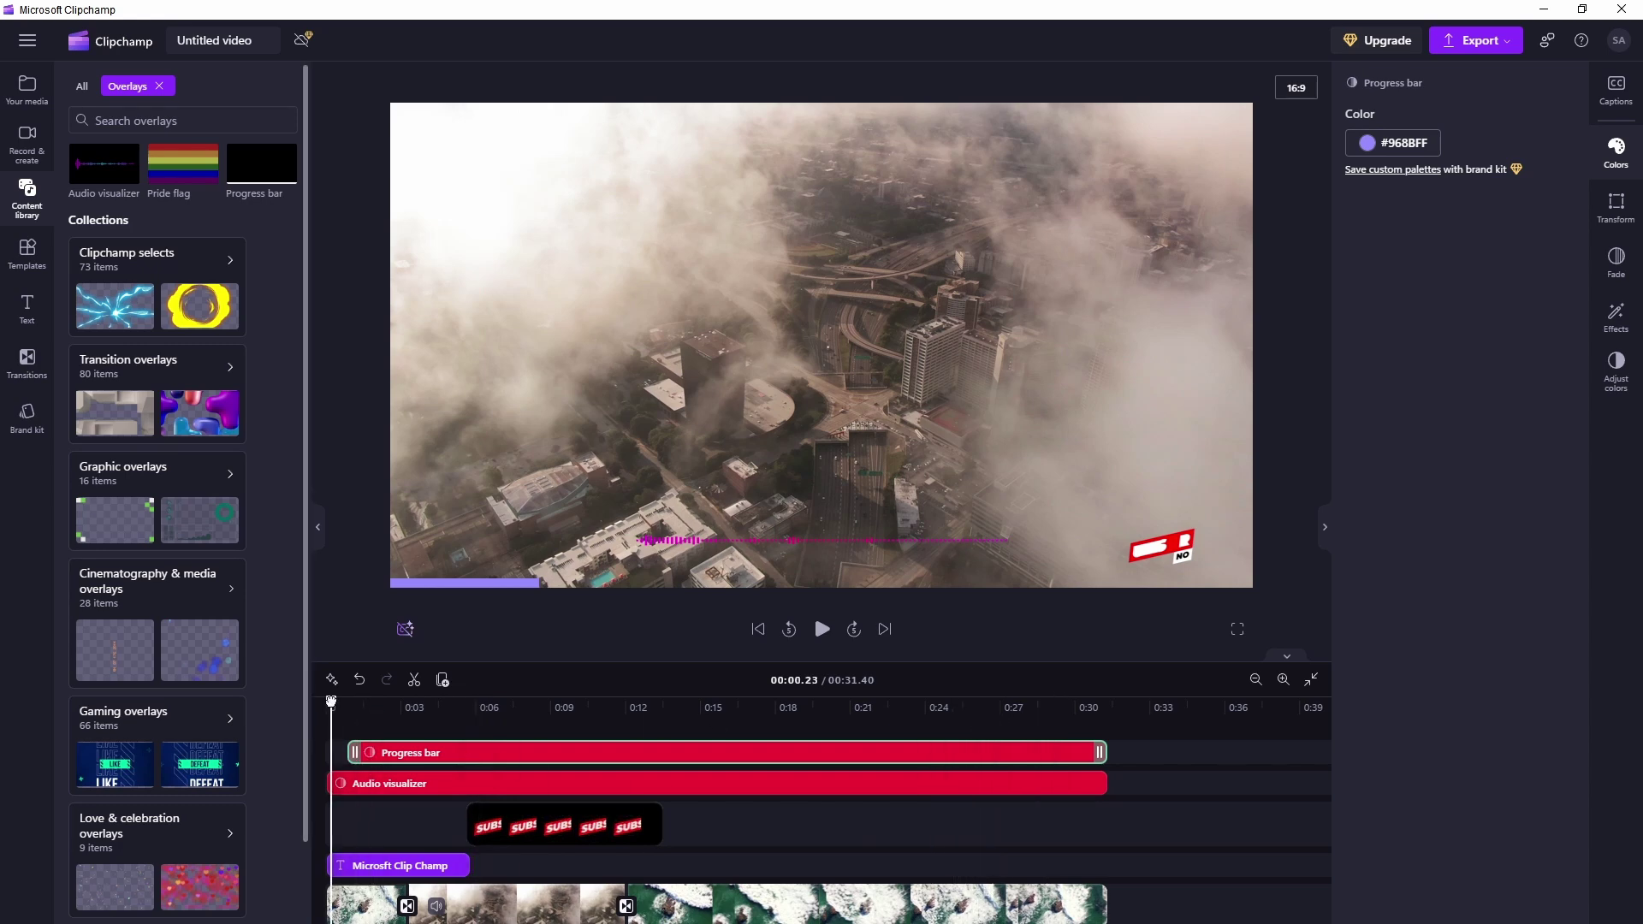
left_click(26, 418)
key("space")
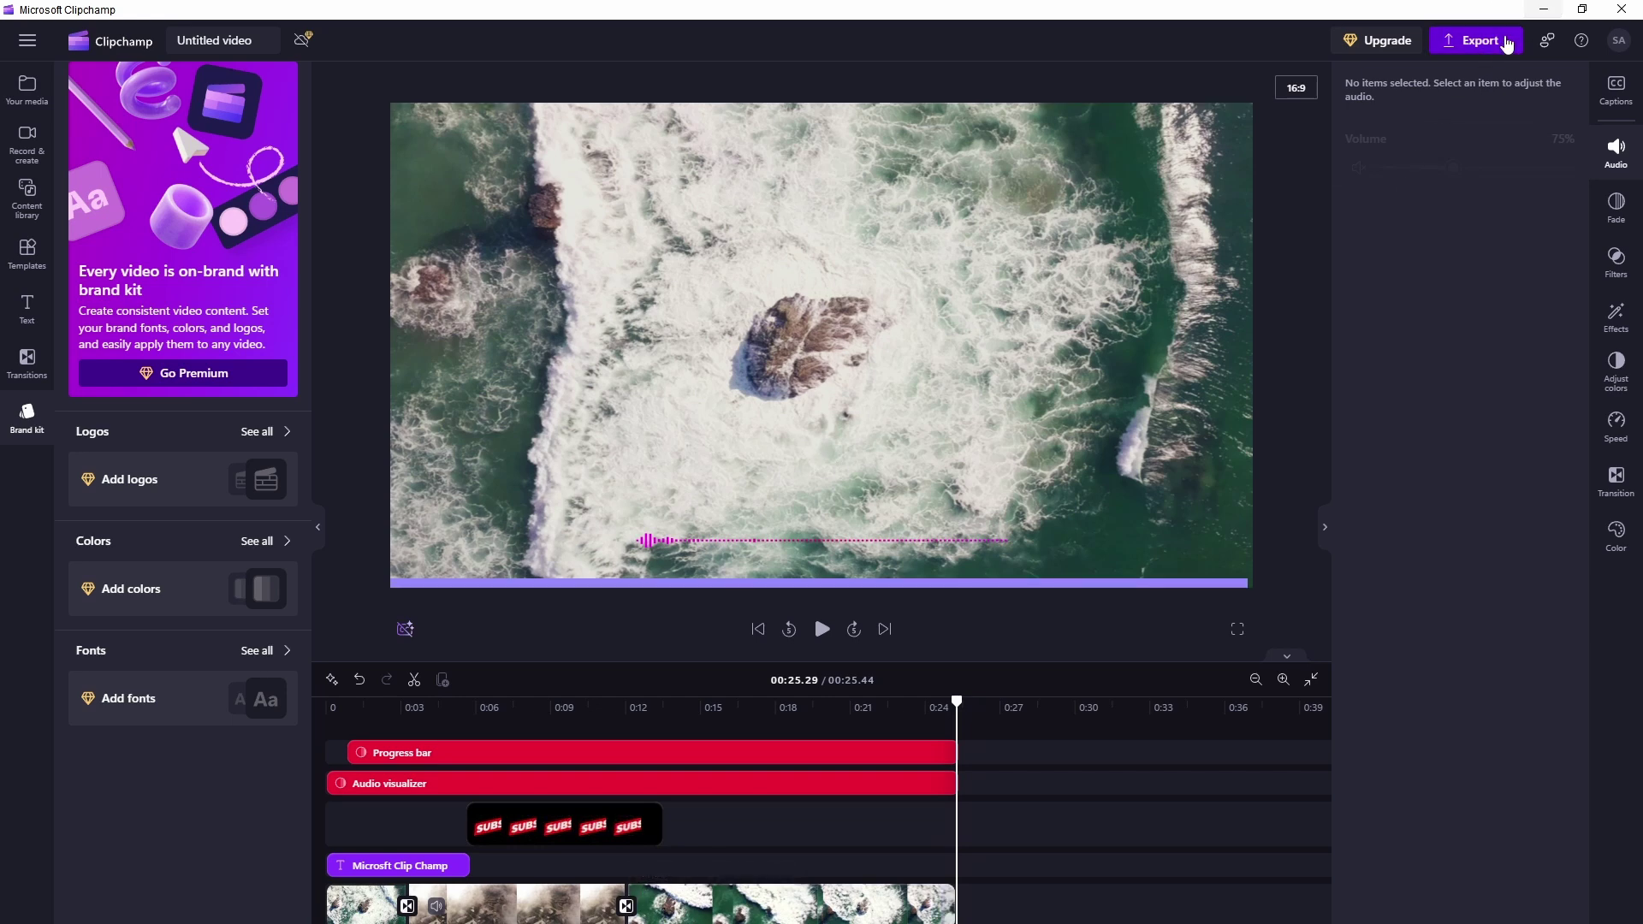
Export the video at 1080p quality
left_click(1506, 47)
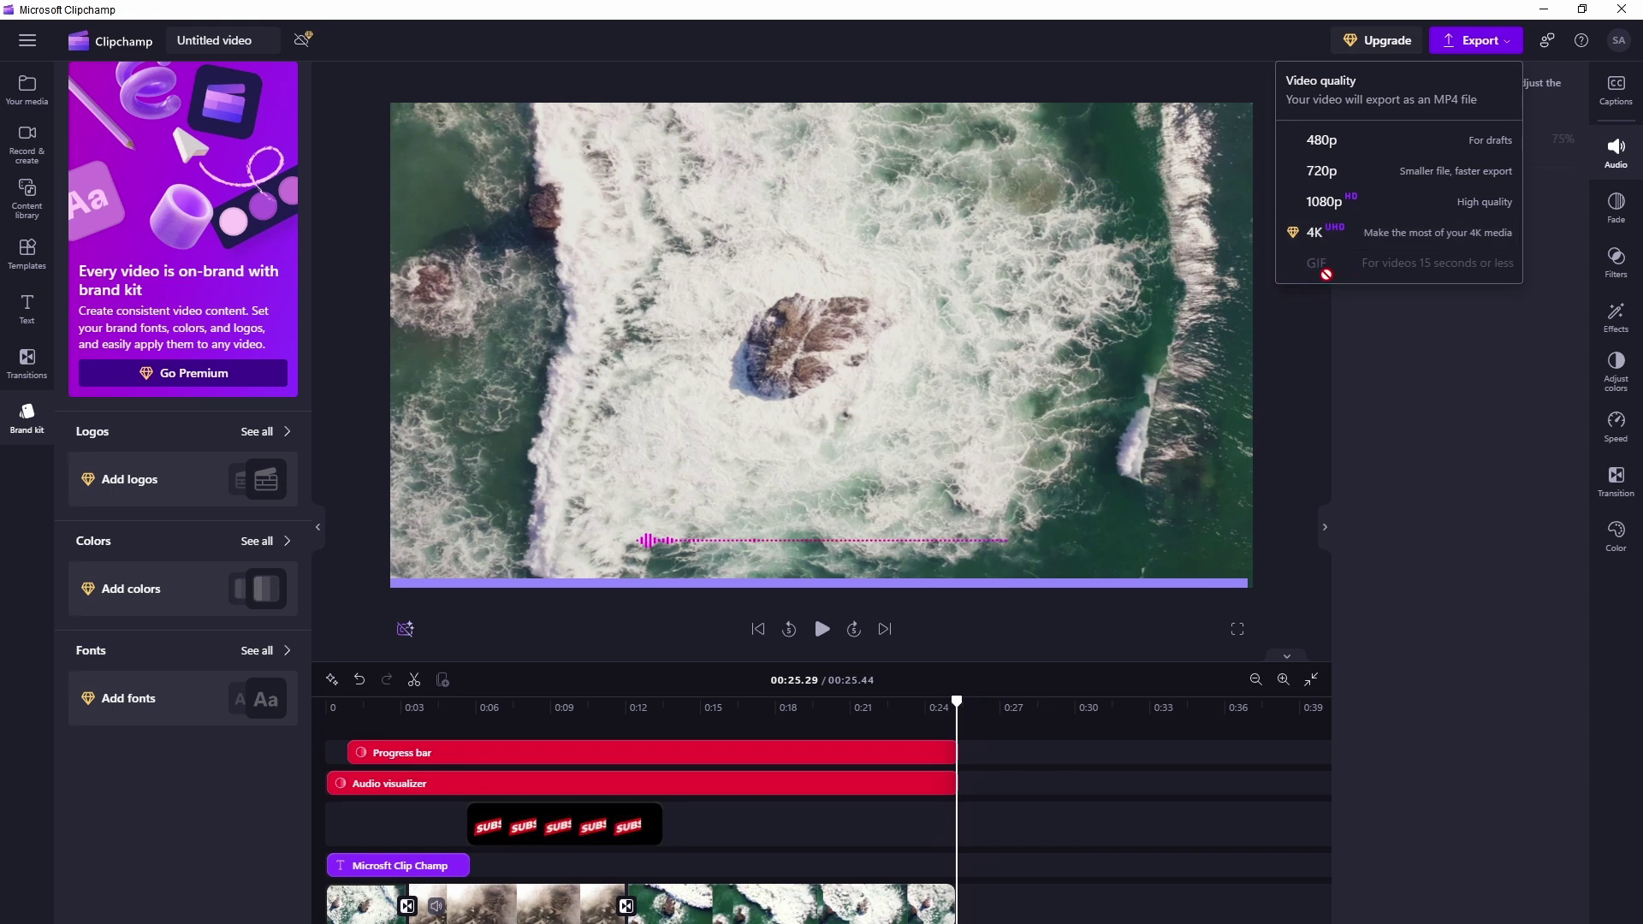
left_click(1324, 204)
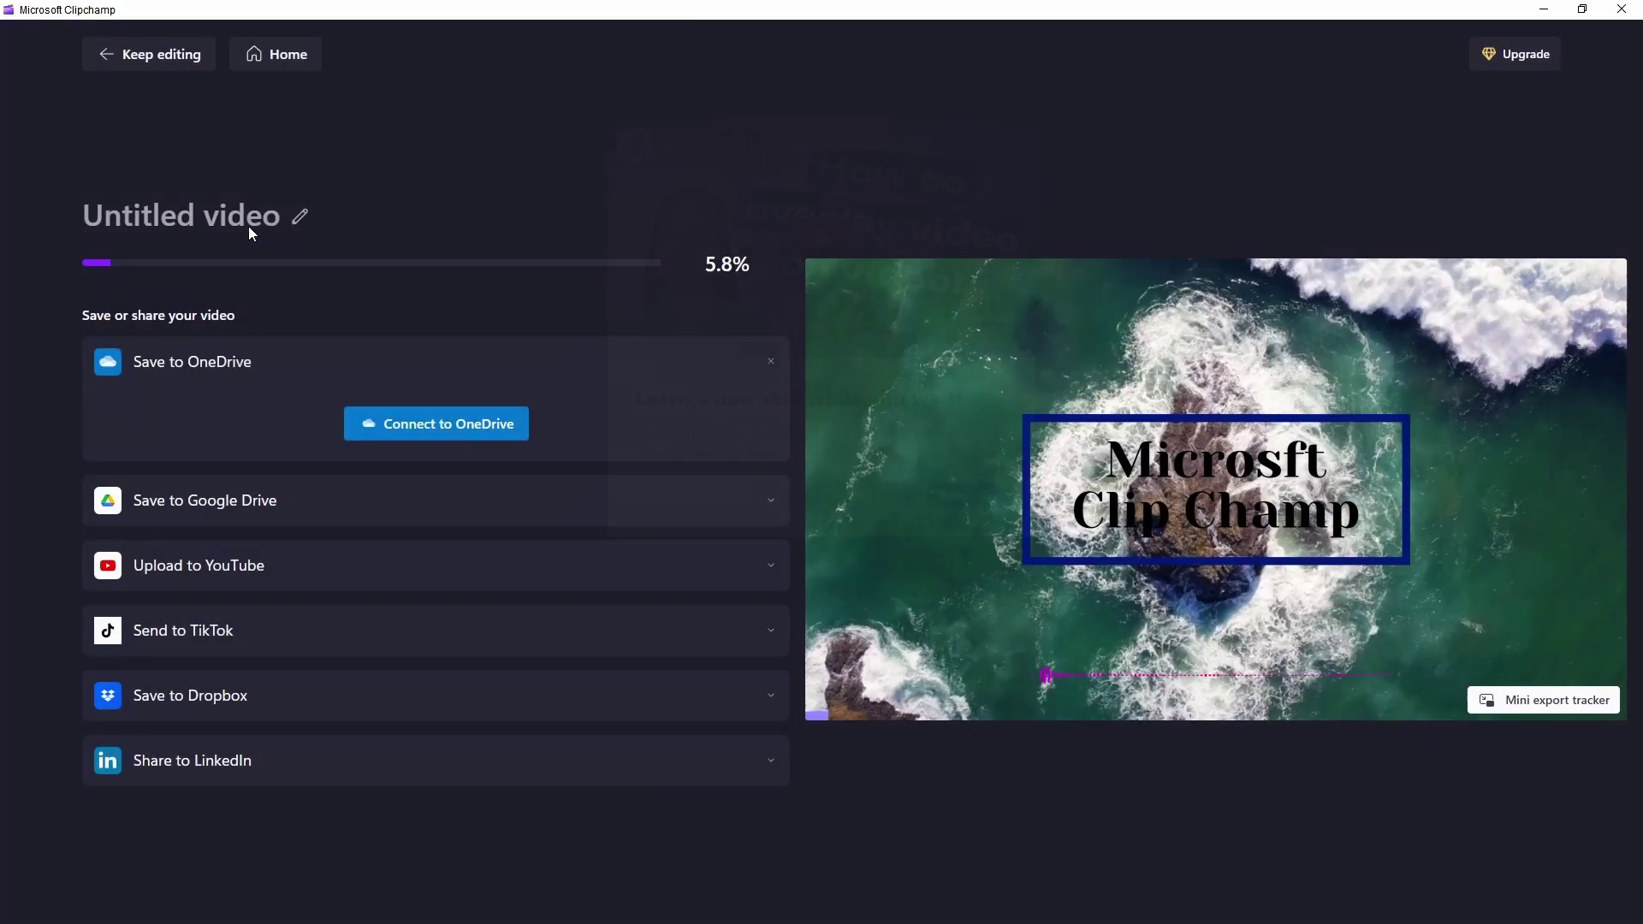
Rename the exporting video from 'Untitled video' to 'edit'
double_click(248, 226)
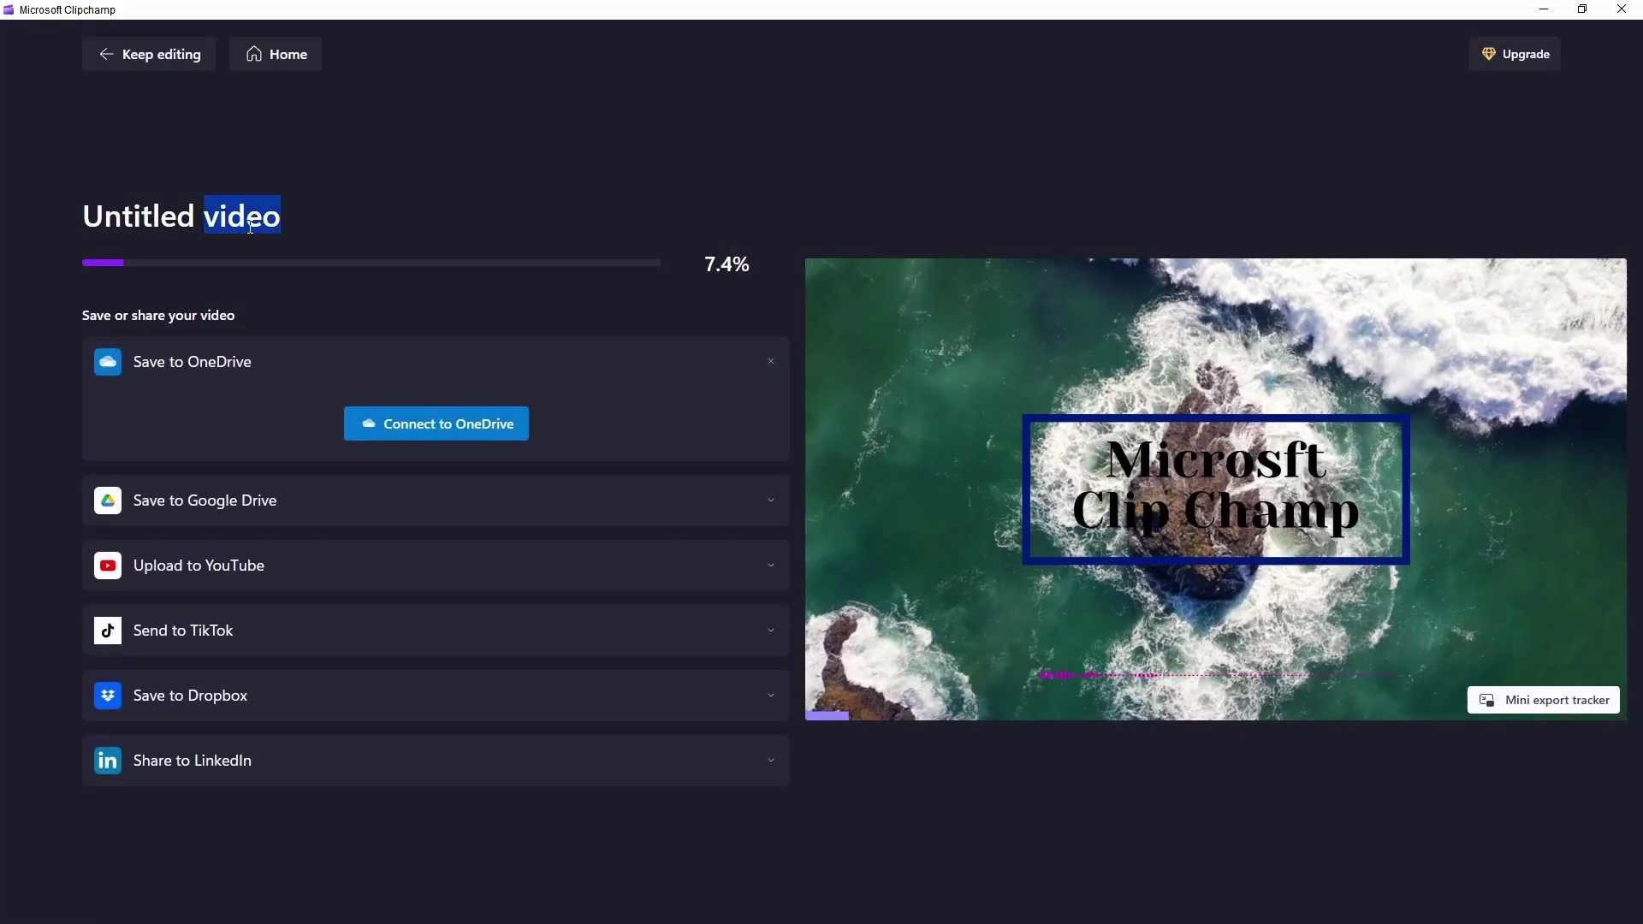
key("ctrl+a")
type("edit")
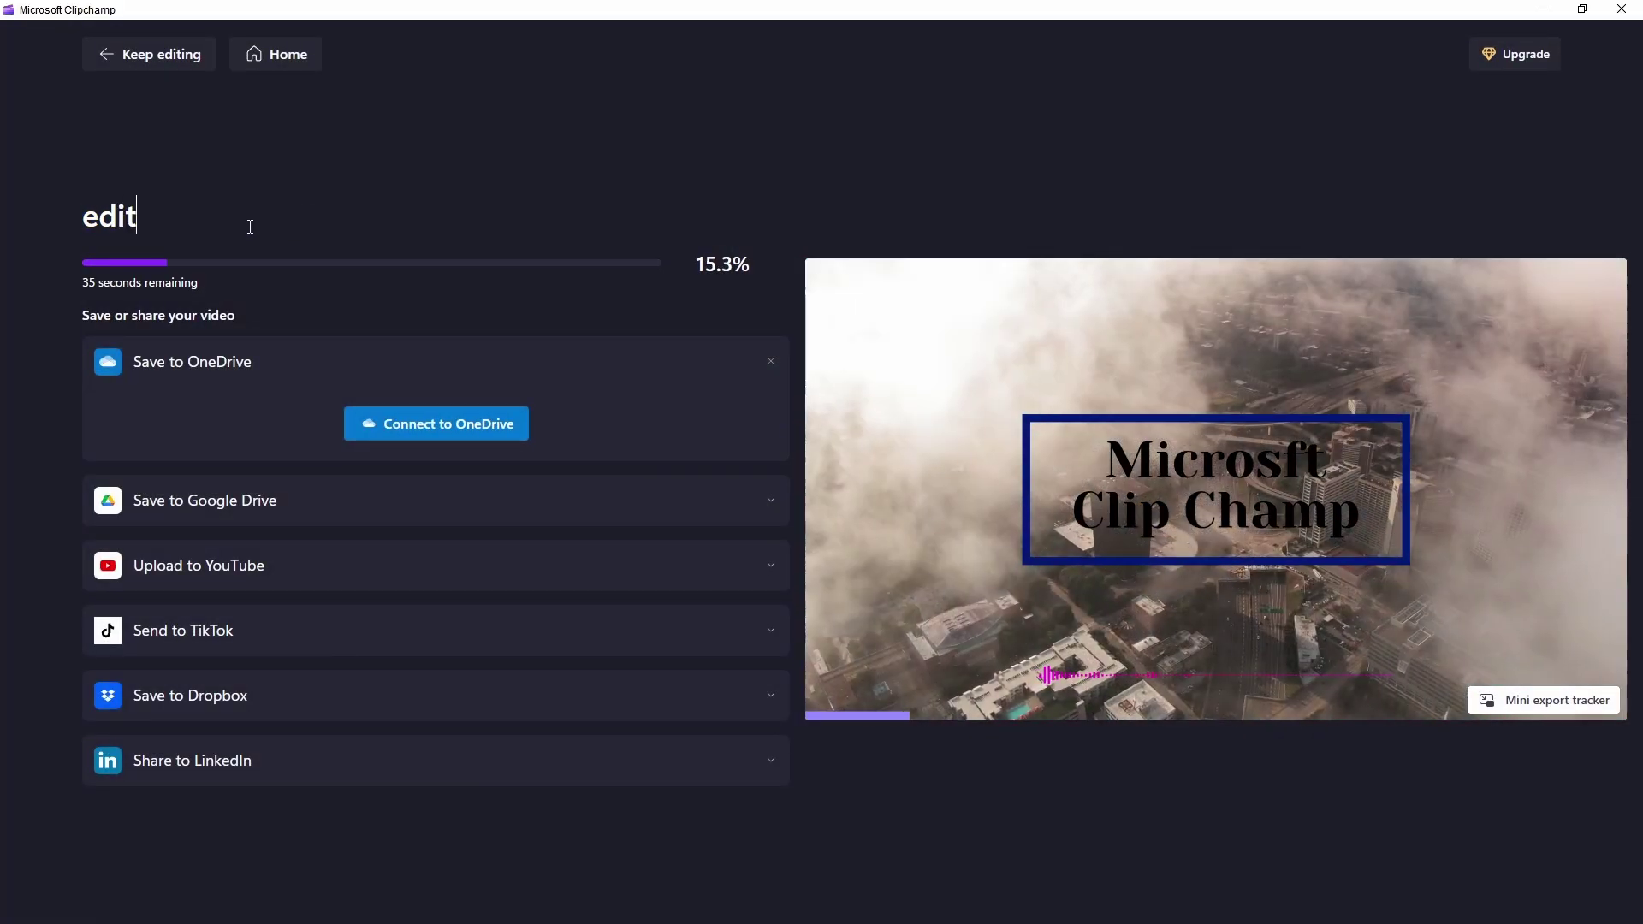